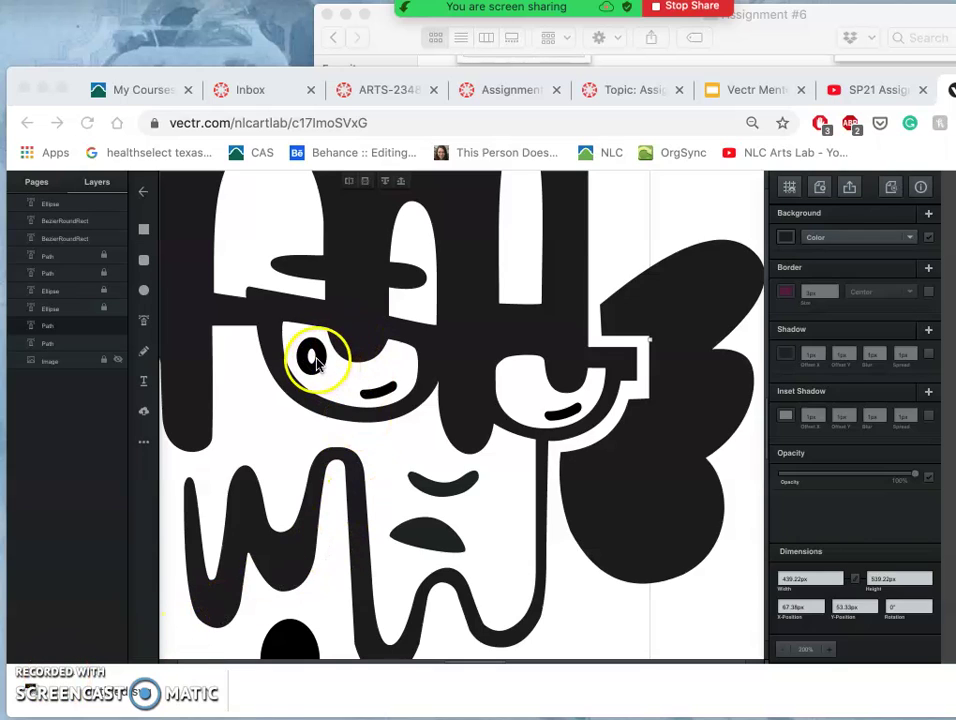
Examine the border settings and outline of the small black ring ellipse that forms the cartoon eye's pupil
left_click(285, 443)
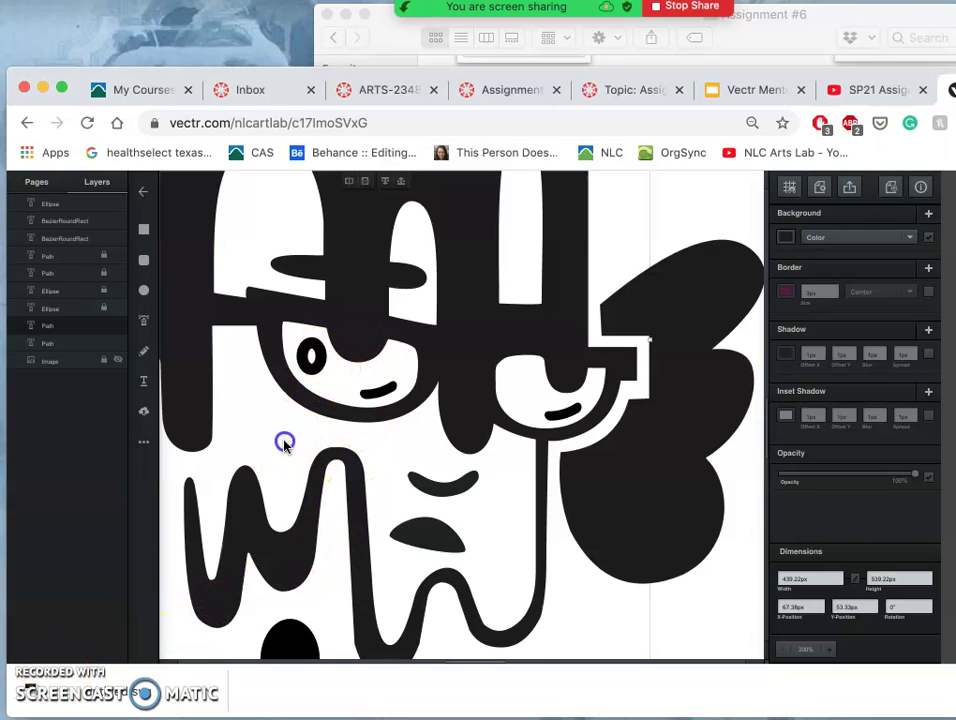
left_click(314, 357)
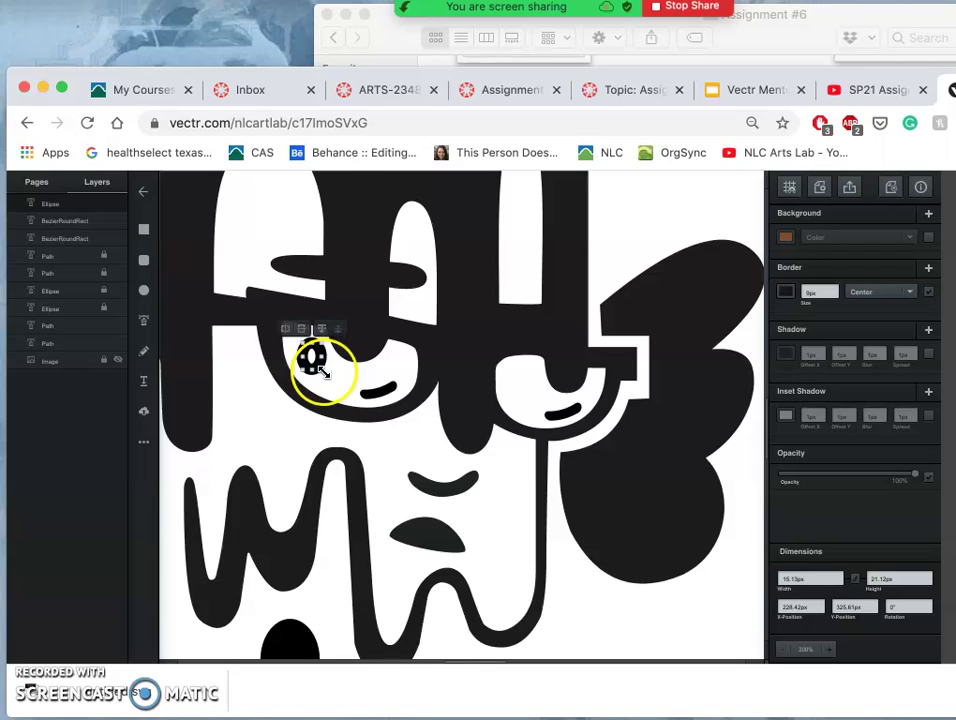
scroll(320, 372, "up", 5)
scroll(265, 297, "left", 2)
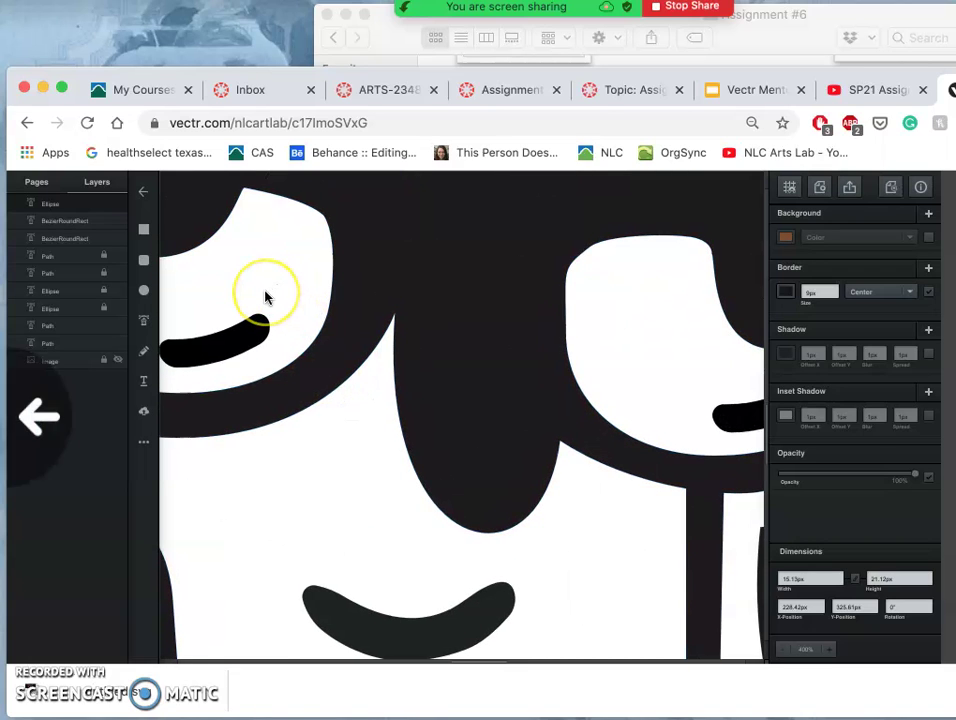
scroll(266, 297, "right", 1)
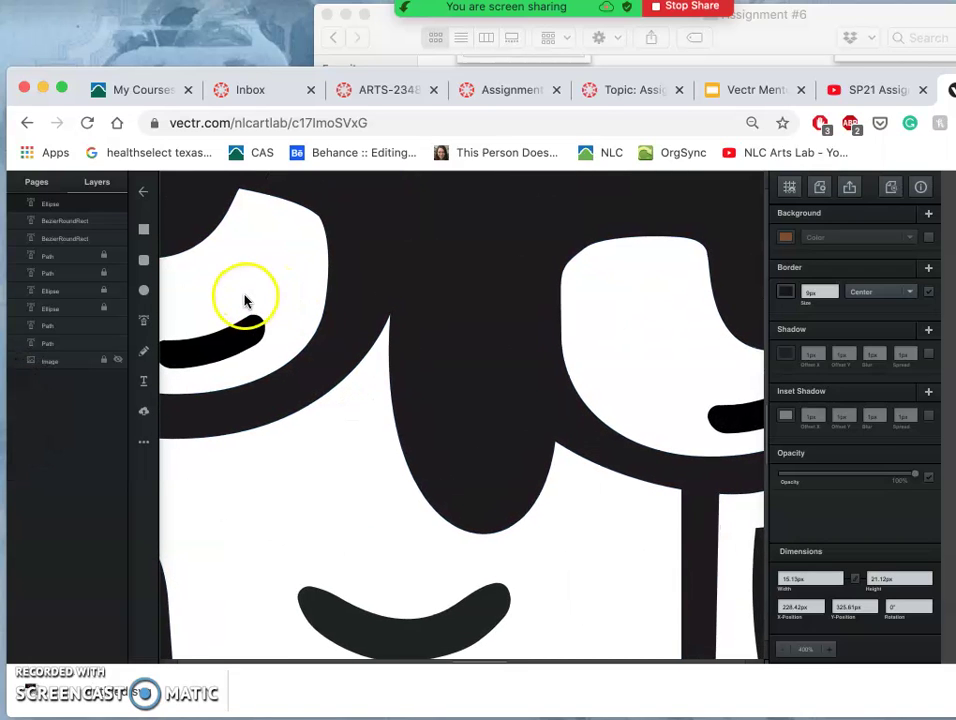
left_click_drag(480, 326, 757, 409)
left_click(331, 318)
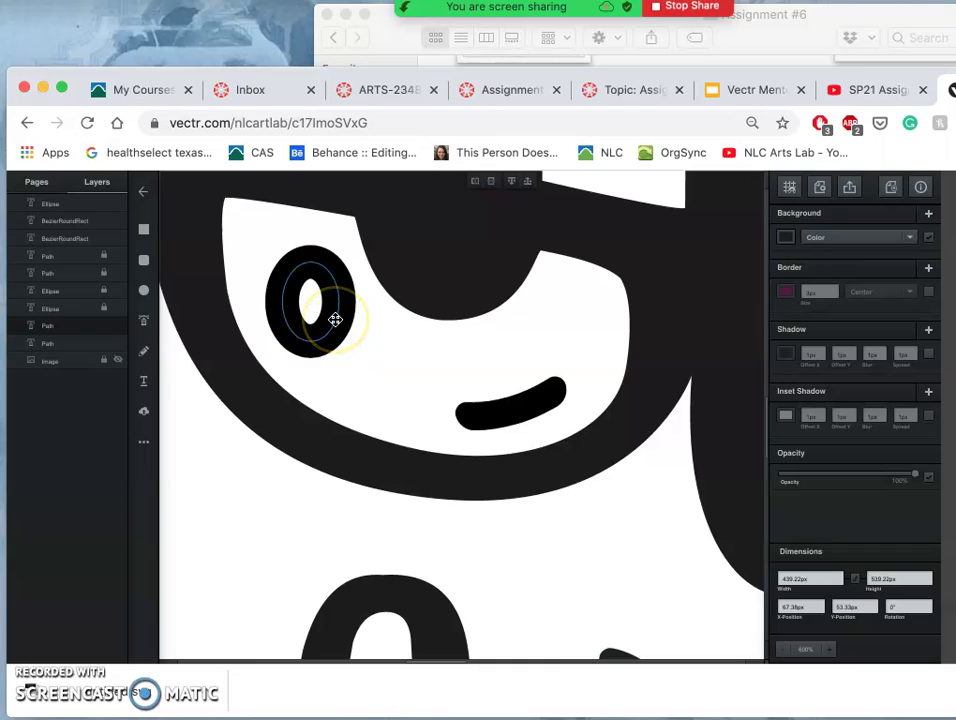
left_click_drag(319, 314, 338, 277)
left_click(749, 252)
left_click(832, 284)
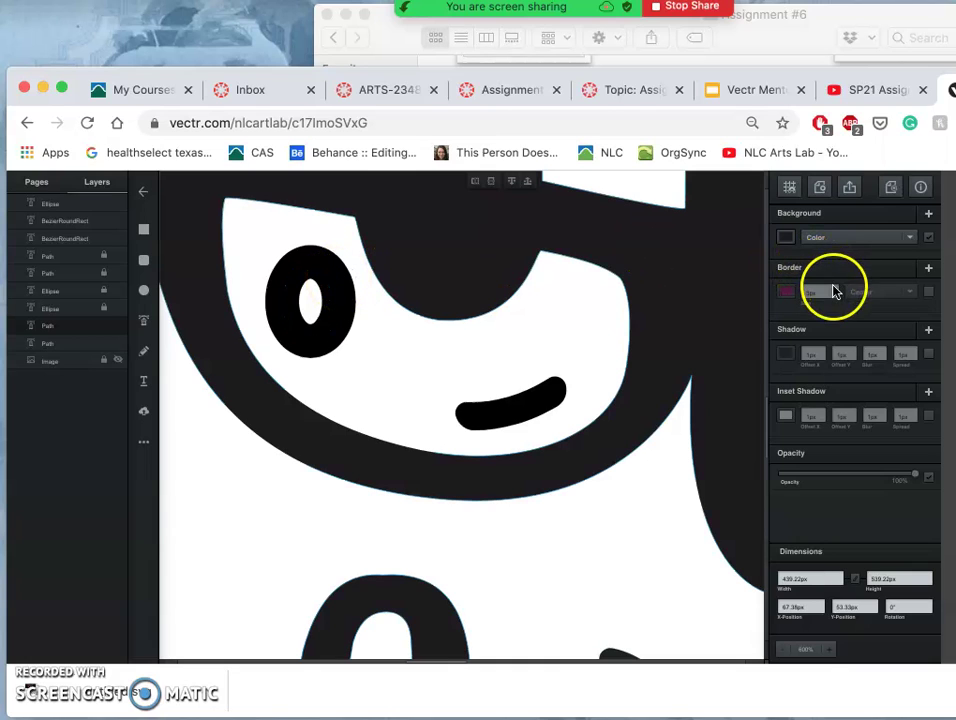
left_click(346, 314)
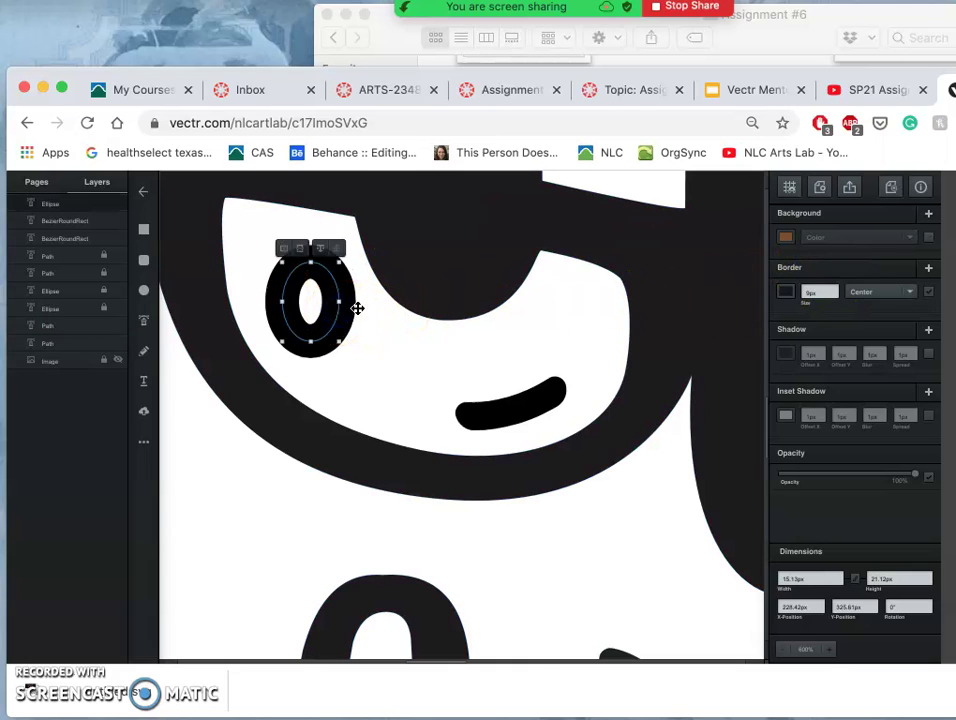
left_click(888, 303)
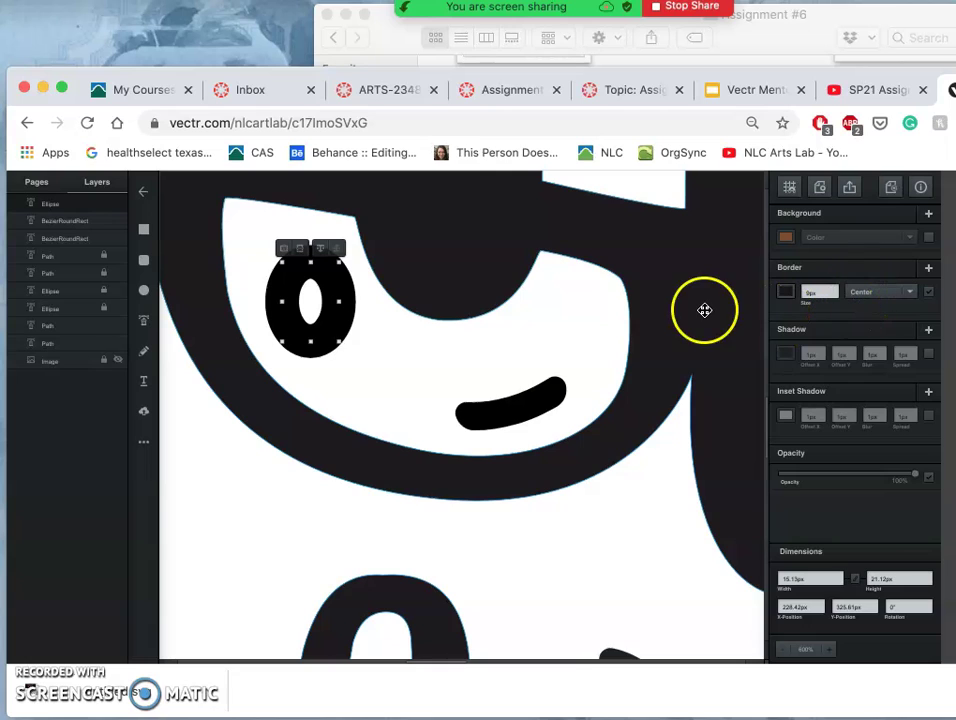
Draw a filled ellipse about 11.5 by 17 px and centre it horizontally over the ring-shaped pupil
left_click(145, 294)
left_click(294, 264)
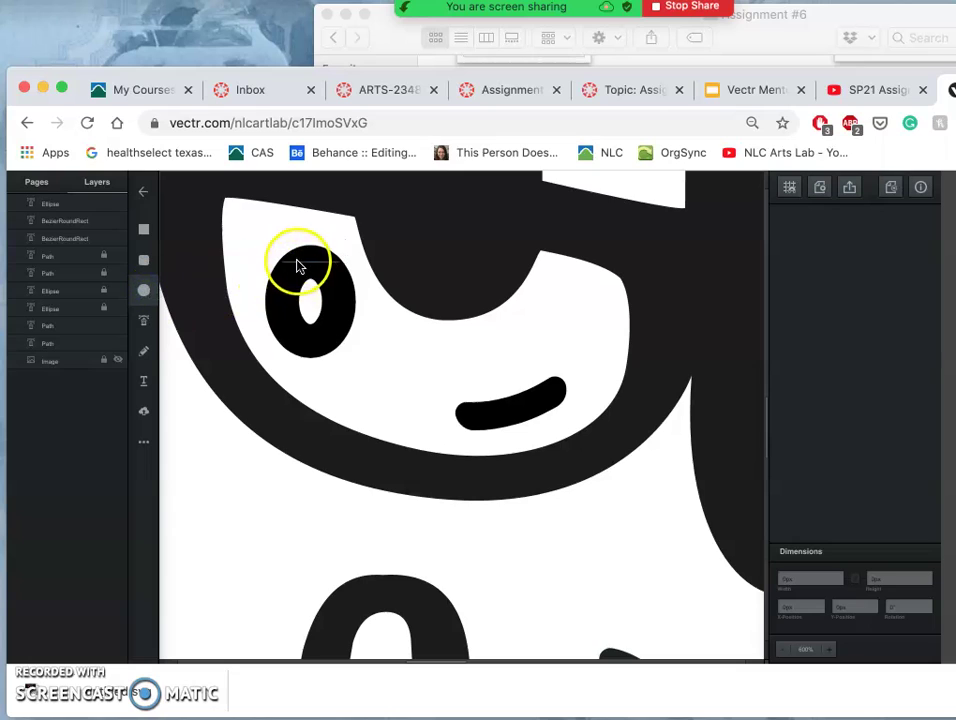
left_click_drag(291, 267, 305, 288)
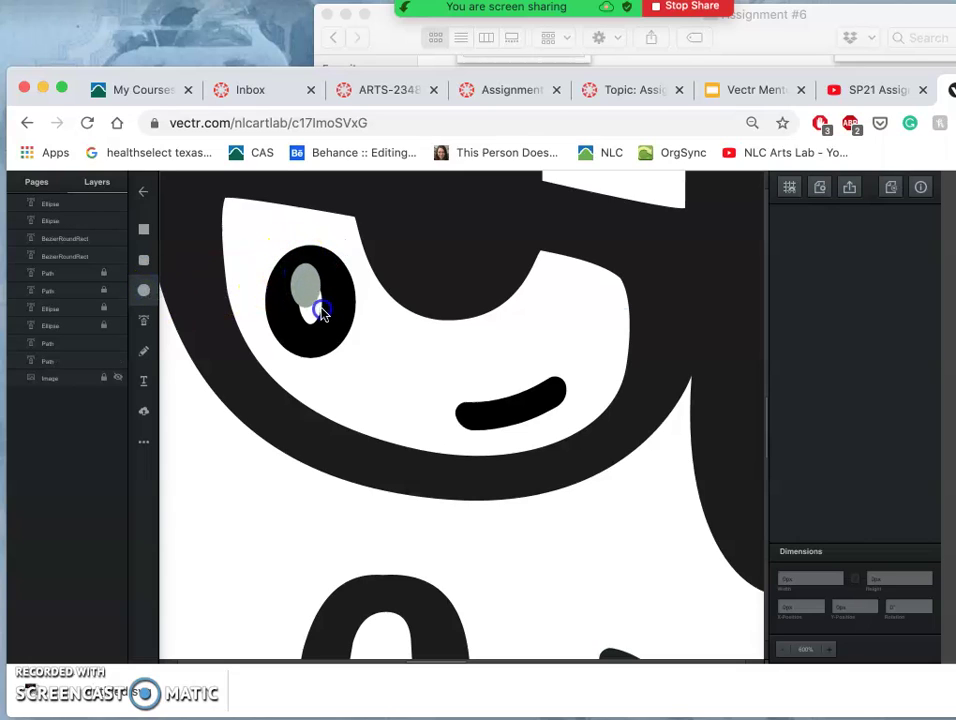
left_click_drag(335, 332, 318, 260)
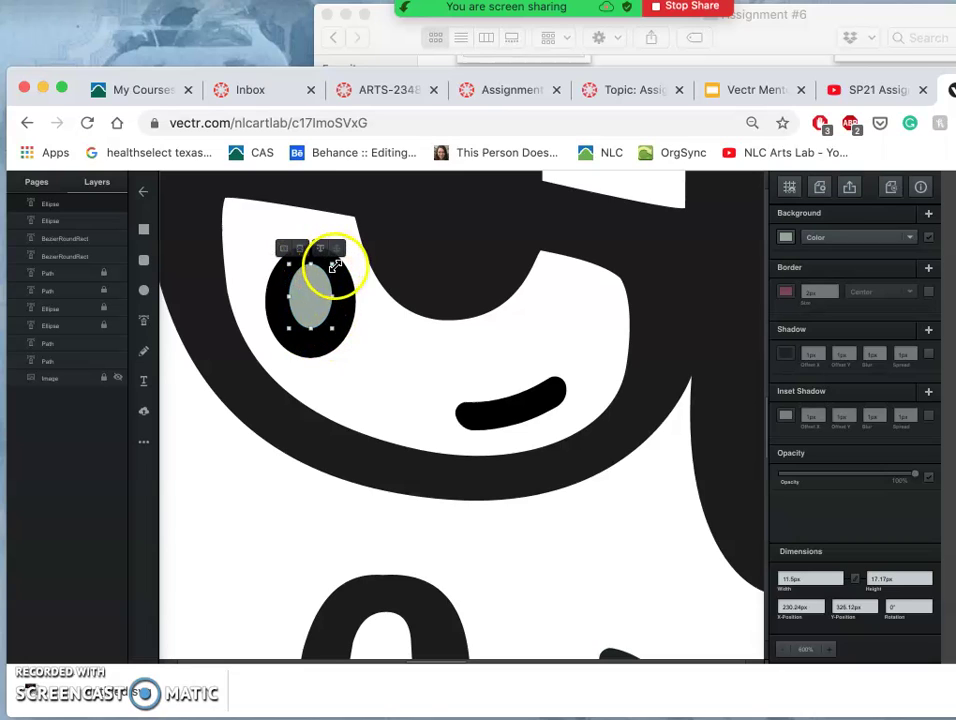
Subtract the grey ellipse from the black pupil ellipse
scroll(396, 352, "down", 5)
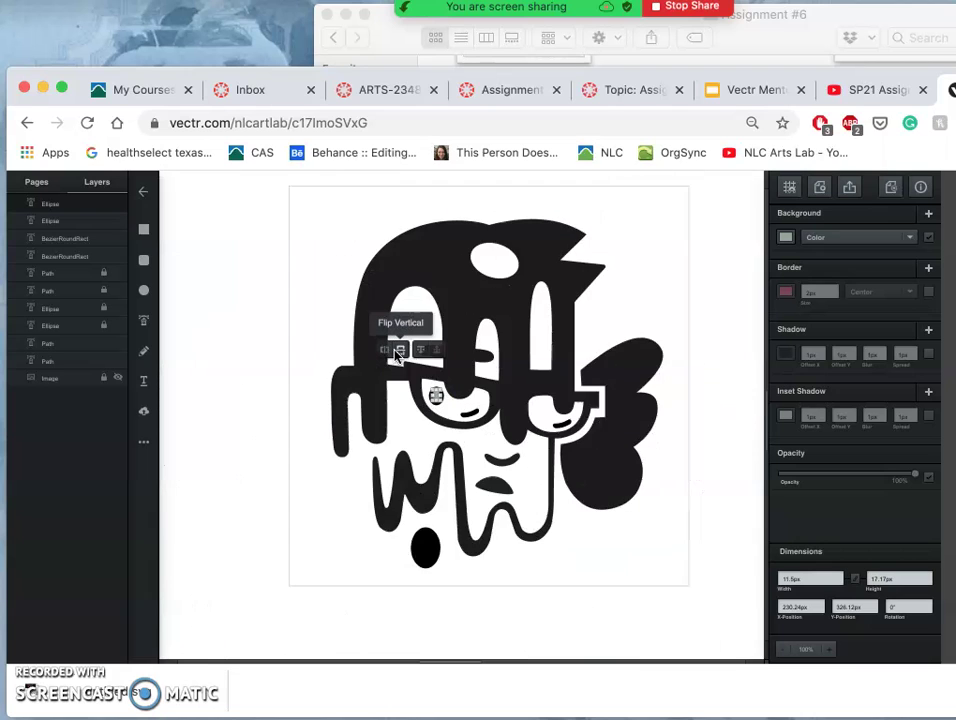
scroll(398, 350, "up", 5)
scroll(398, 355, "up", 3)
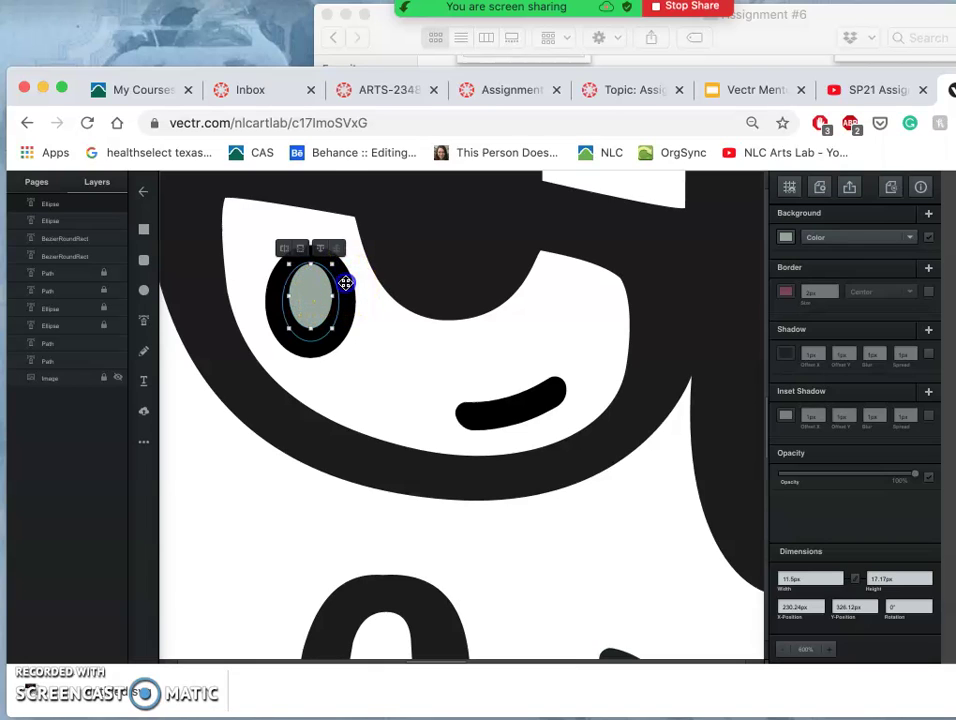
left_click(345, 283, "shift")
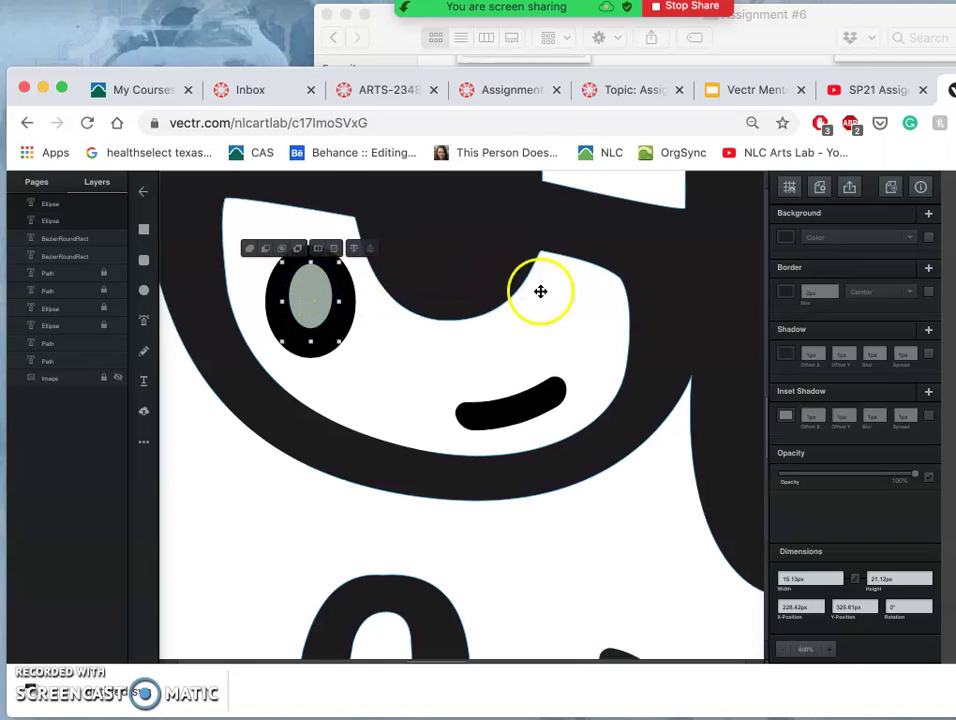
left_click(272, 250)
left_click(265, 250)
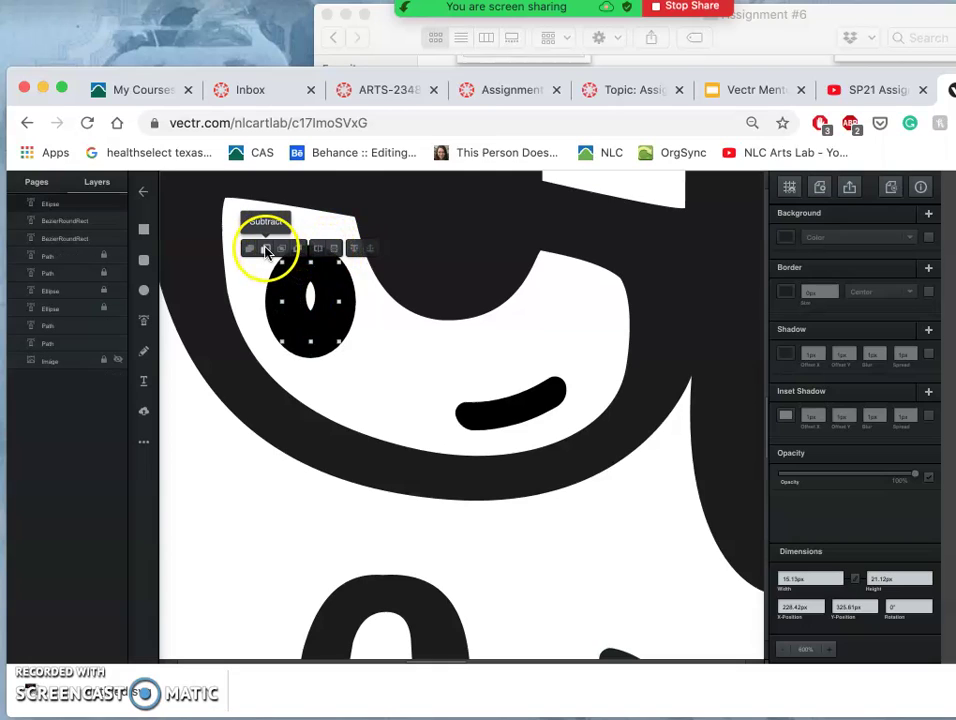
Undo the subtraction, reselect the grey ellipse with the pupil ellipse, and subtract it again
left_click(379, 334)
left_click(306, 298)
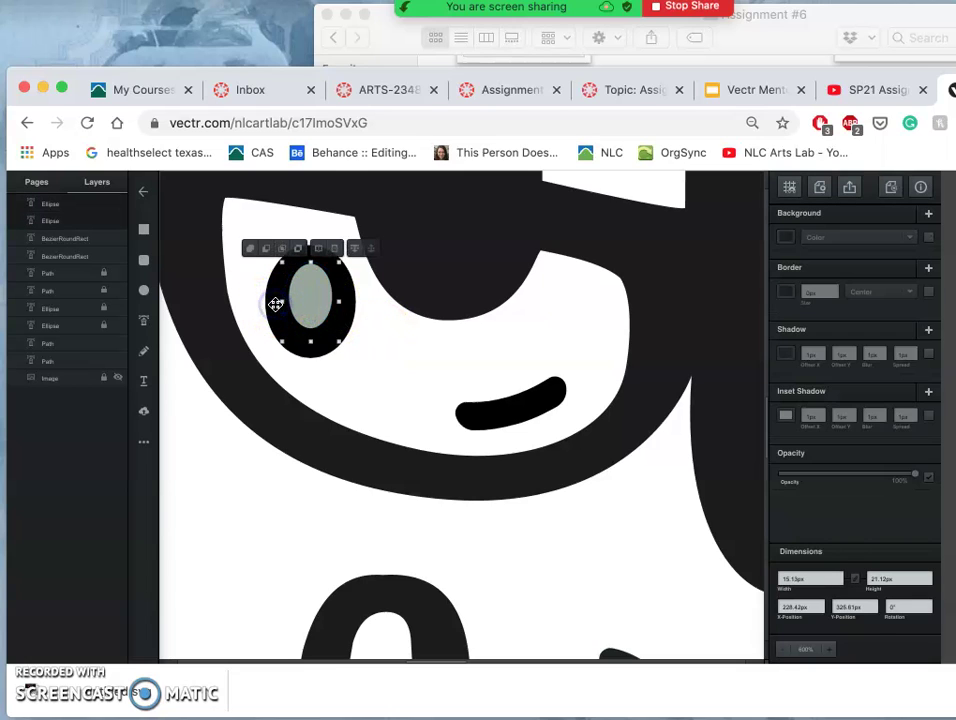
left_click(298, 298)
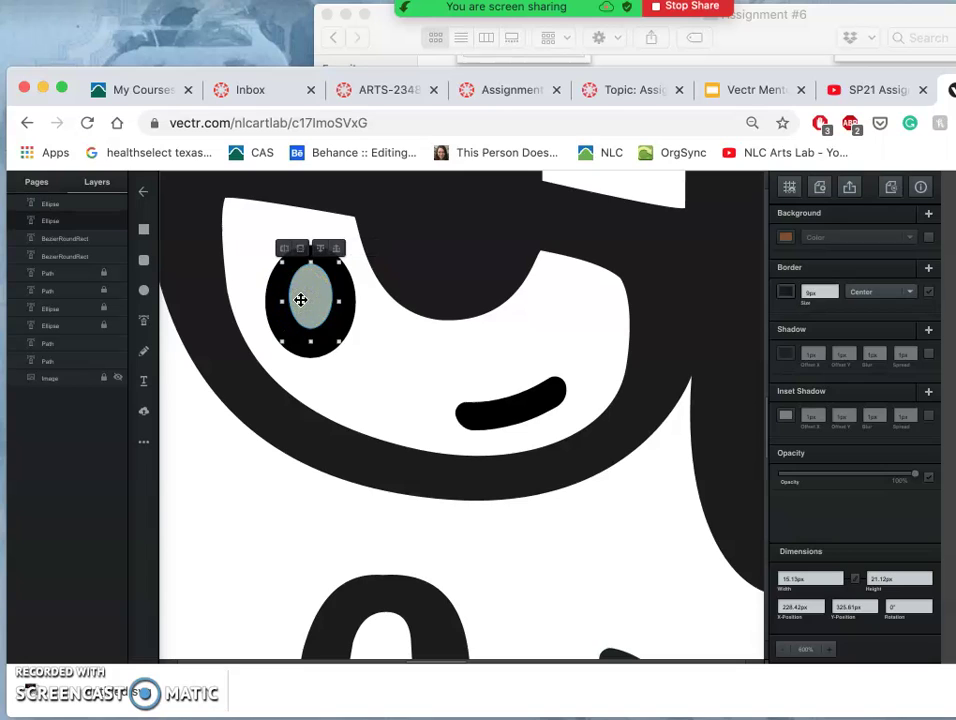
left_click(287, 298)
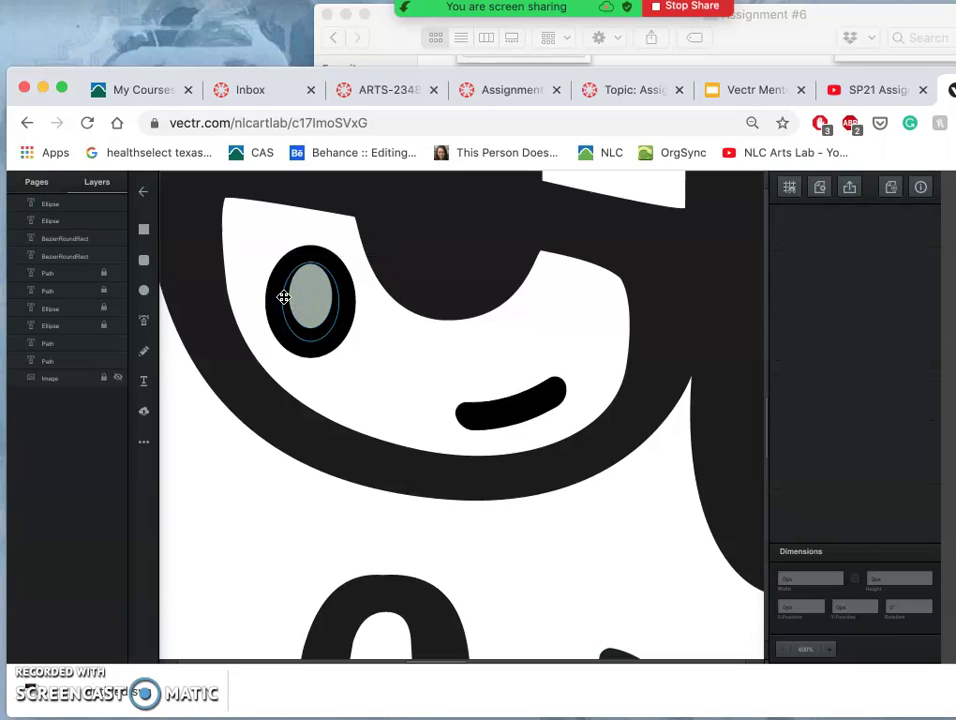
left_click(284, 297)
left_click_drag(260, 268, 360, 336)
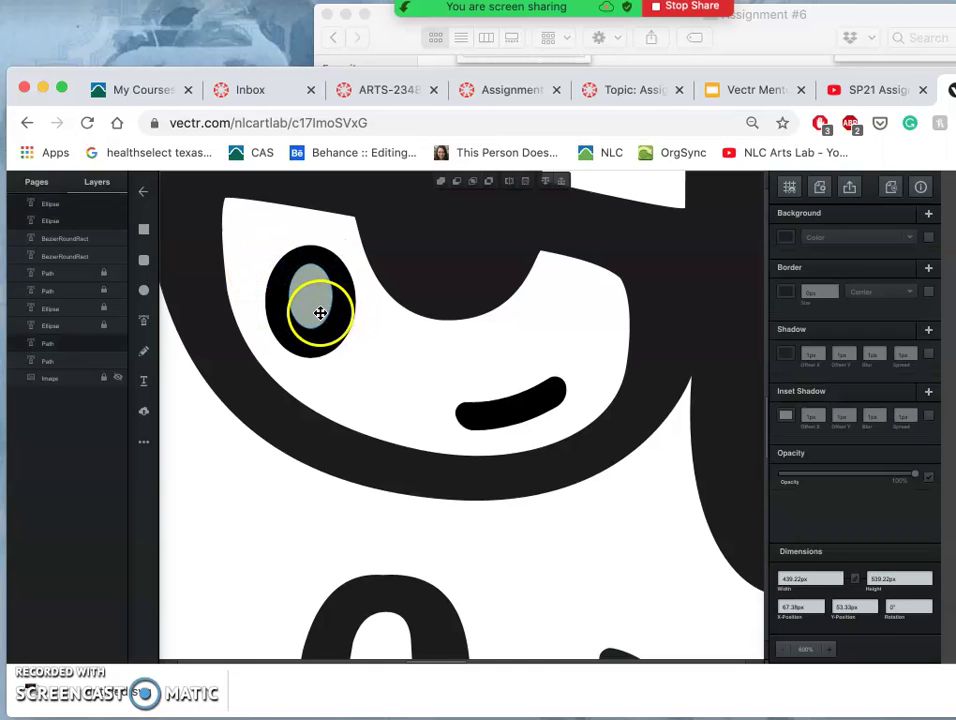
left_click(314, 308)
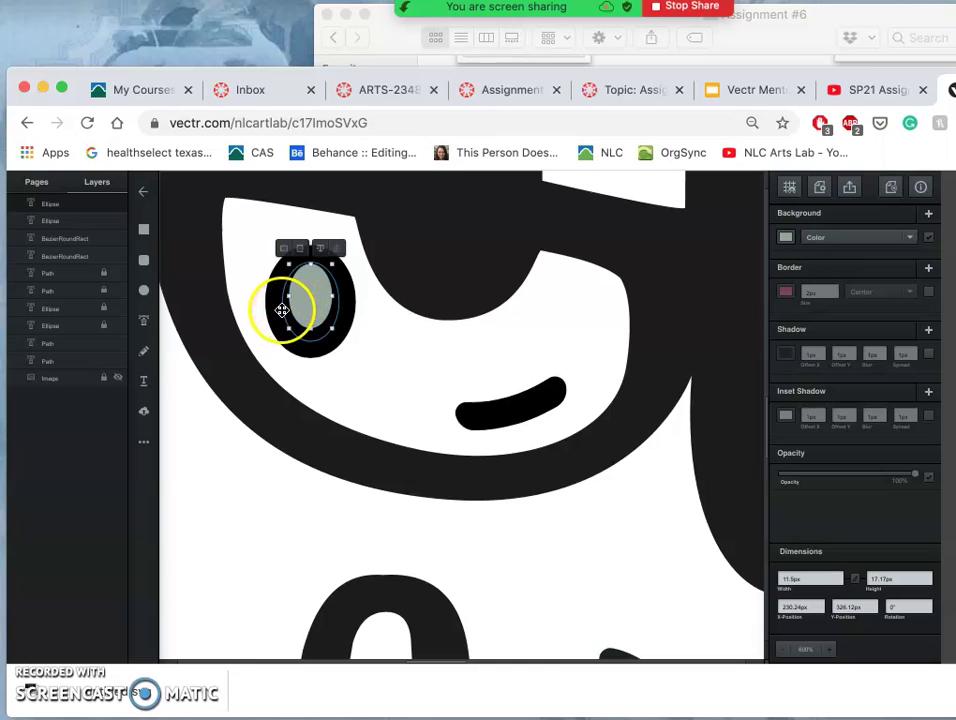
left_click(282, 310, "shift")
left_click(265, 248)
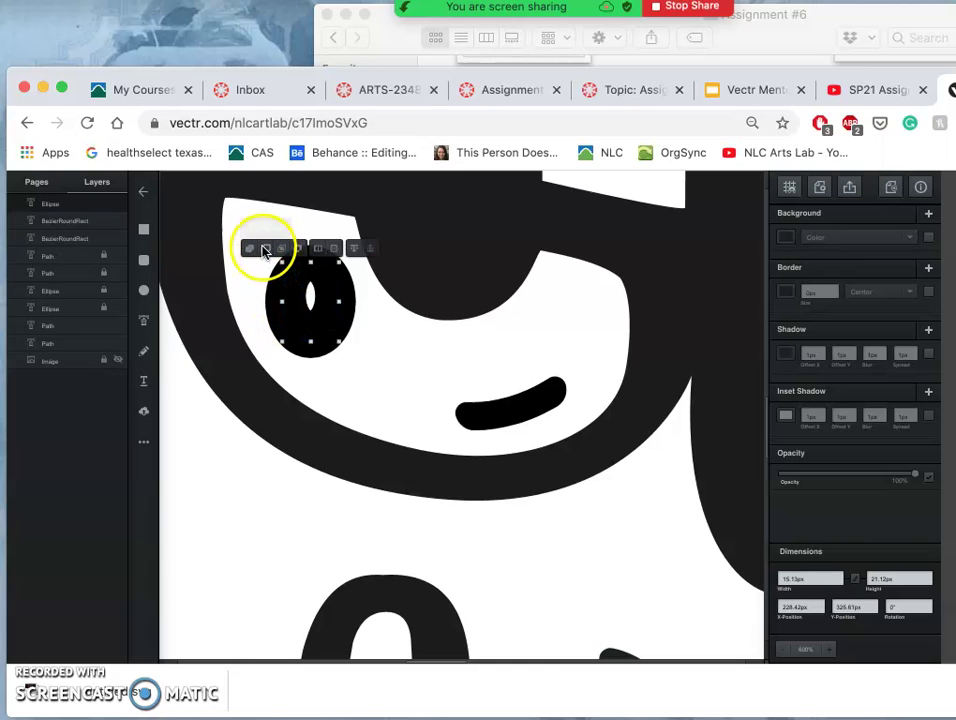
Delete the cut pupil shape, and undo both the deletion and the subtraction before it
left_click(386, 320)
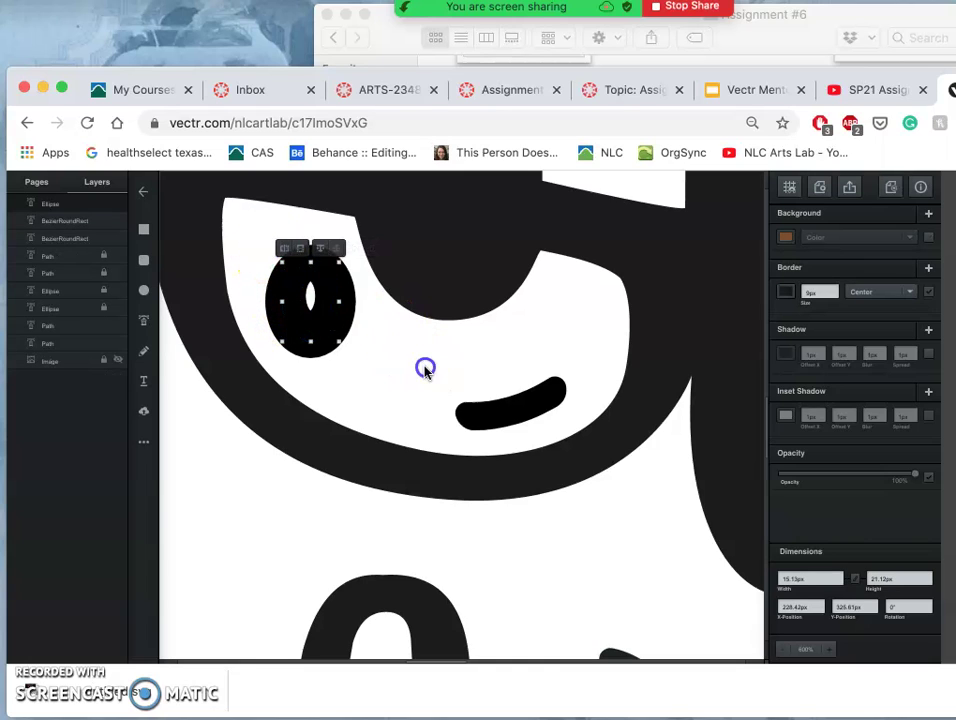
left_click(331, 293)
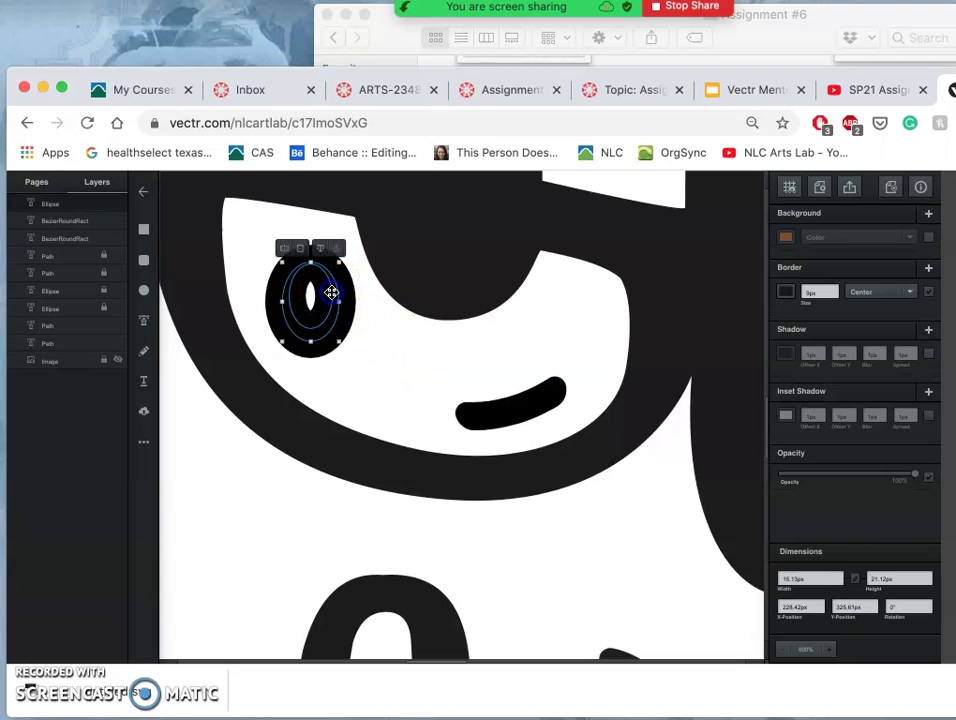
key("BackSpace")
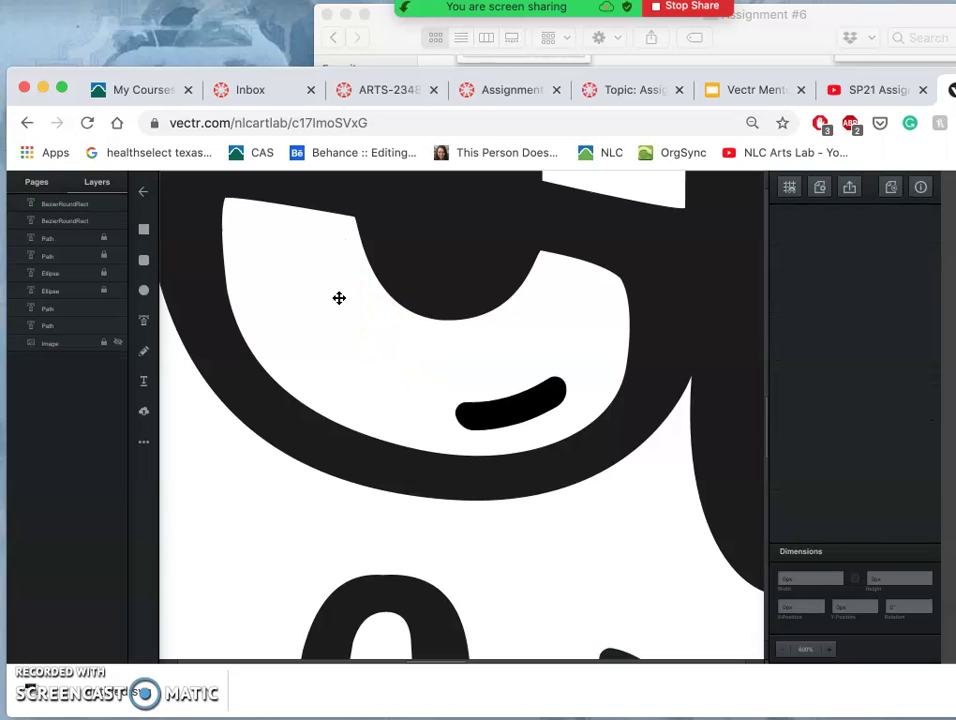
key("super+z")
left_click(331, 280)
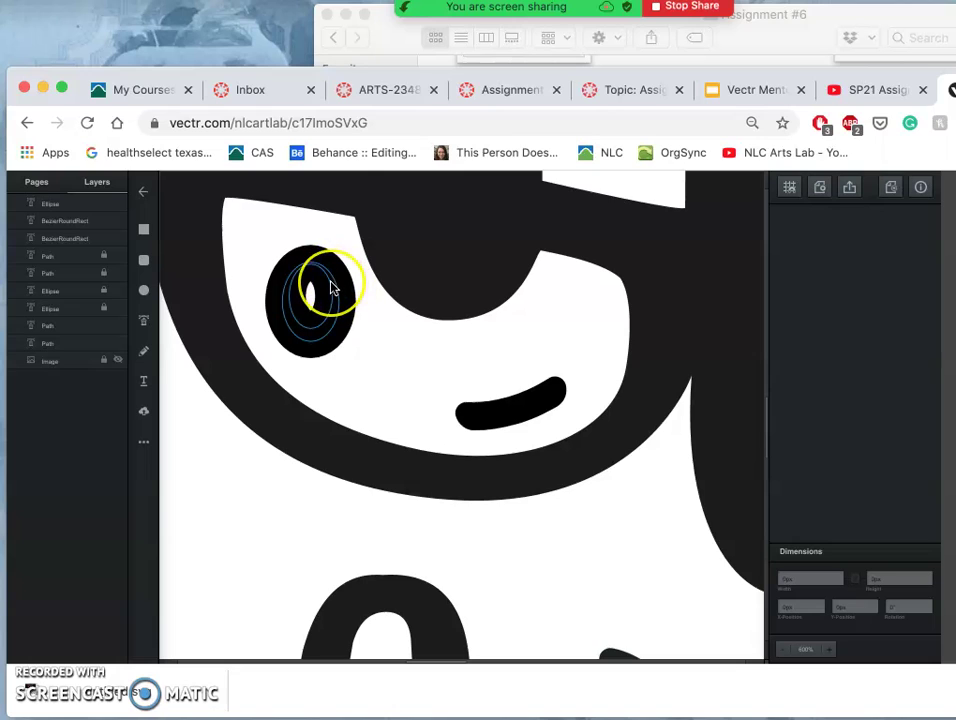
key("super+z")
Move the grey ellipse slightly up, enlarge it to about 14 by 21 px, and fill it with white (#ffffff)
left_click(315, 288)
left_click_drag(315, 292, 313, 283)
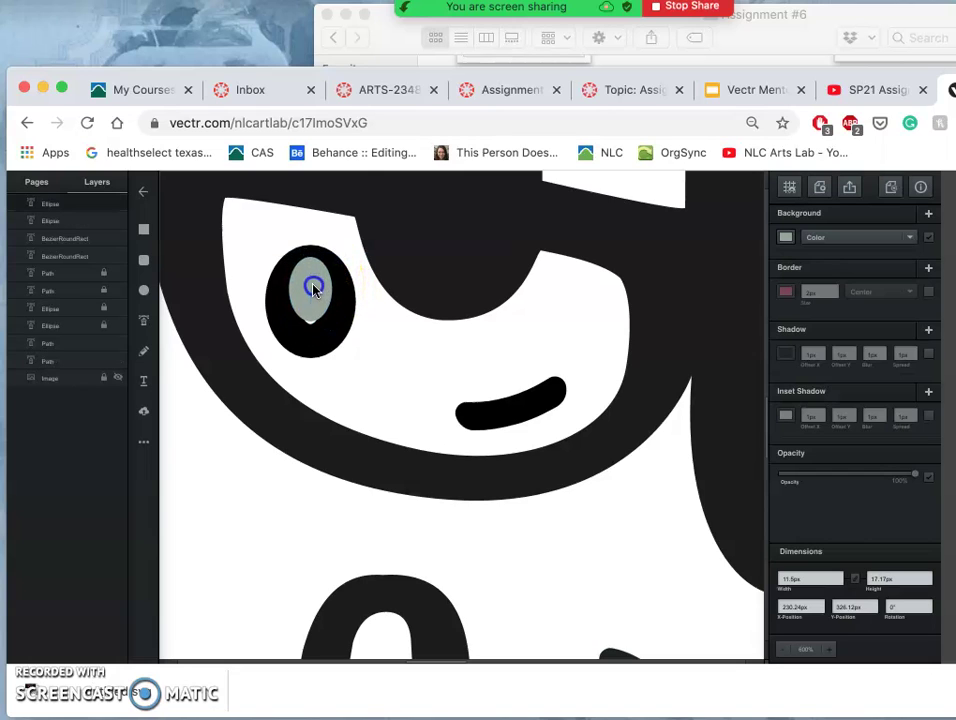
left_click(313, 289)
left_click_drag(333, 326, 341, 337)
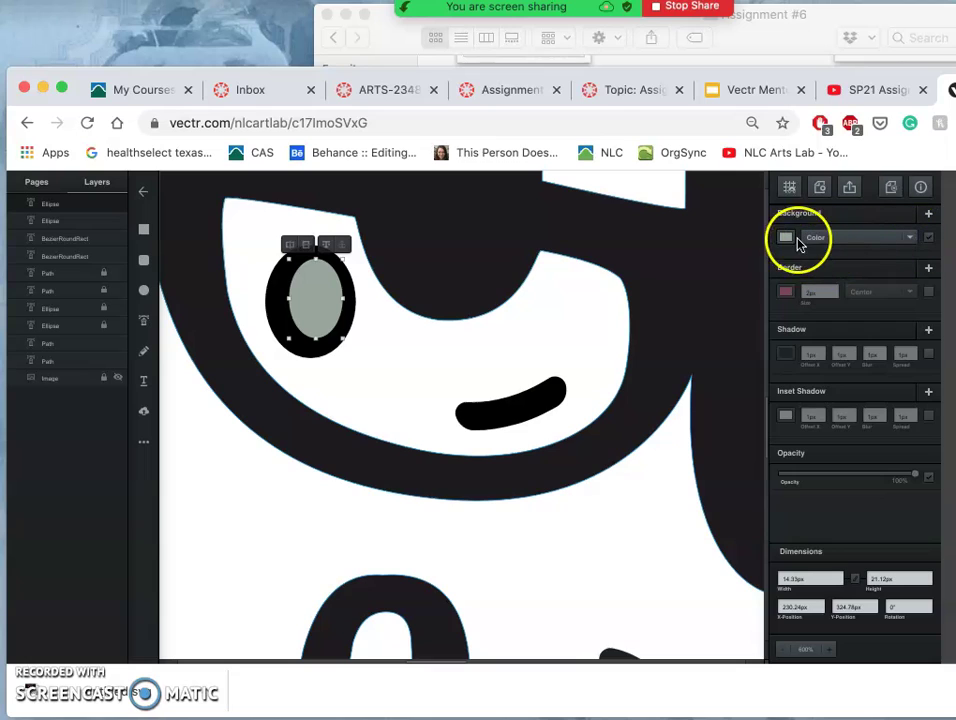
left_click(787, 238)
left_click_drag(678, 266, 637, 177)
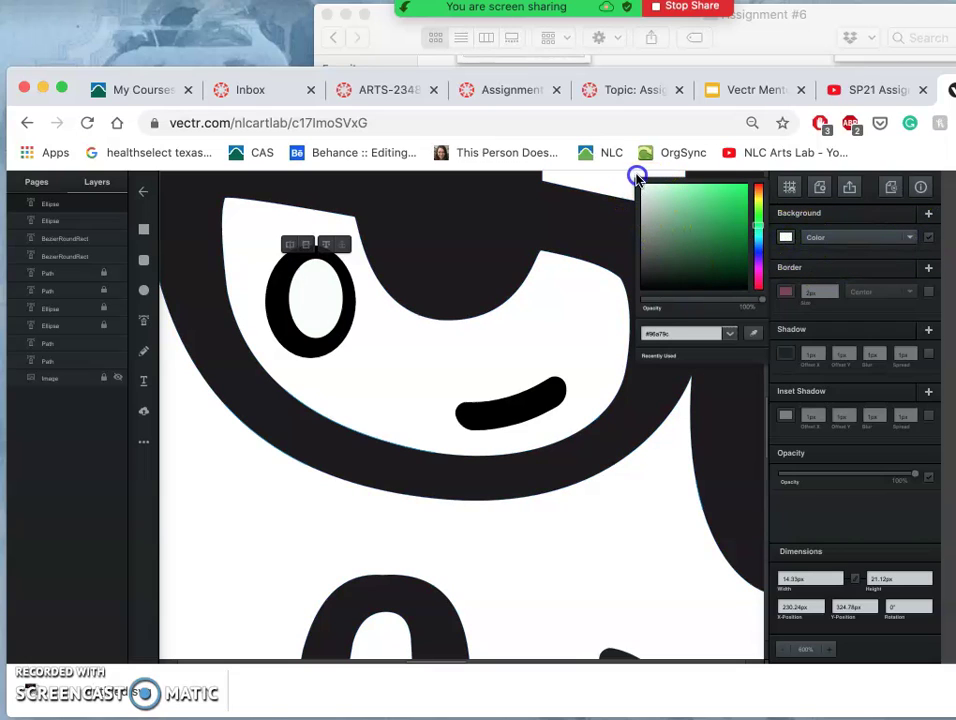
Subtract the white ellipse from the black pupil ellipse
left_click(343, 335)
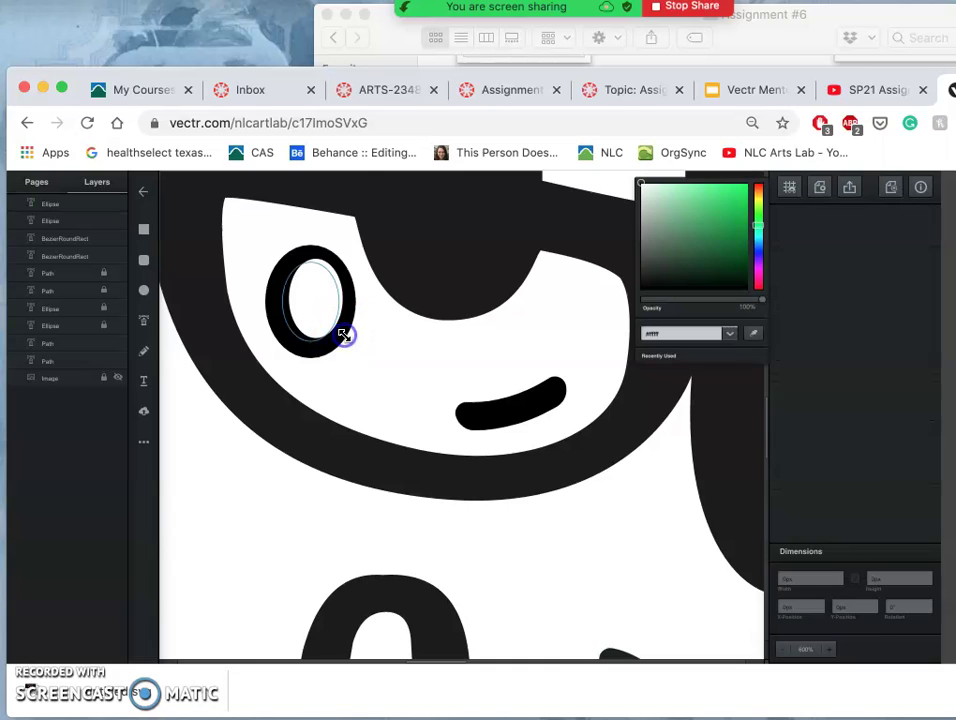
left_click(283, 315)
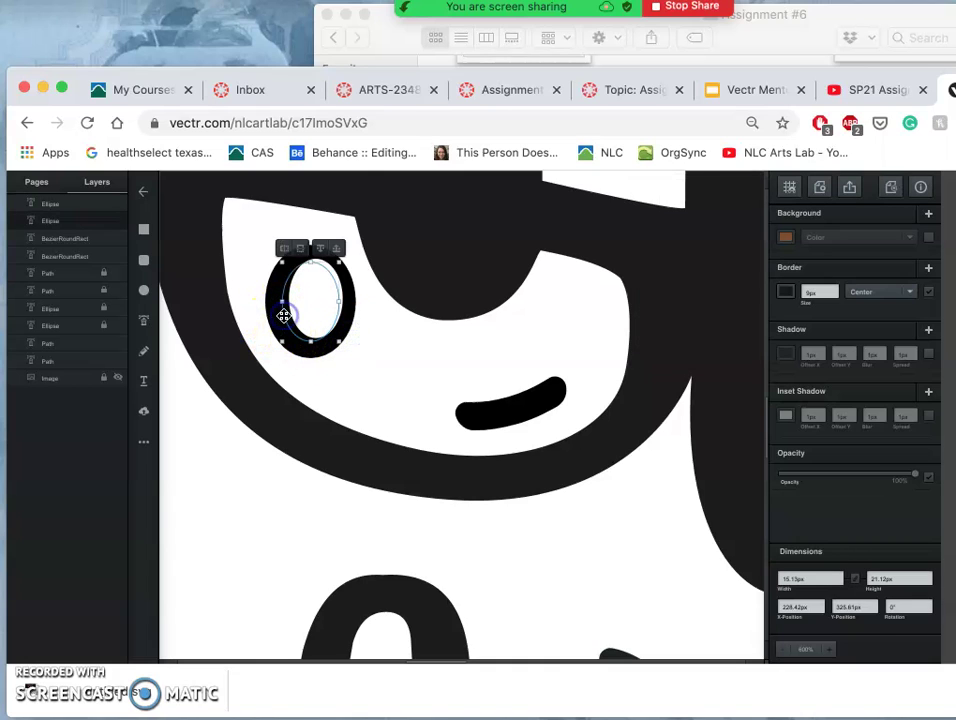
left_click(331, 289, "shift")
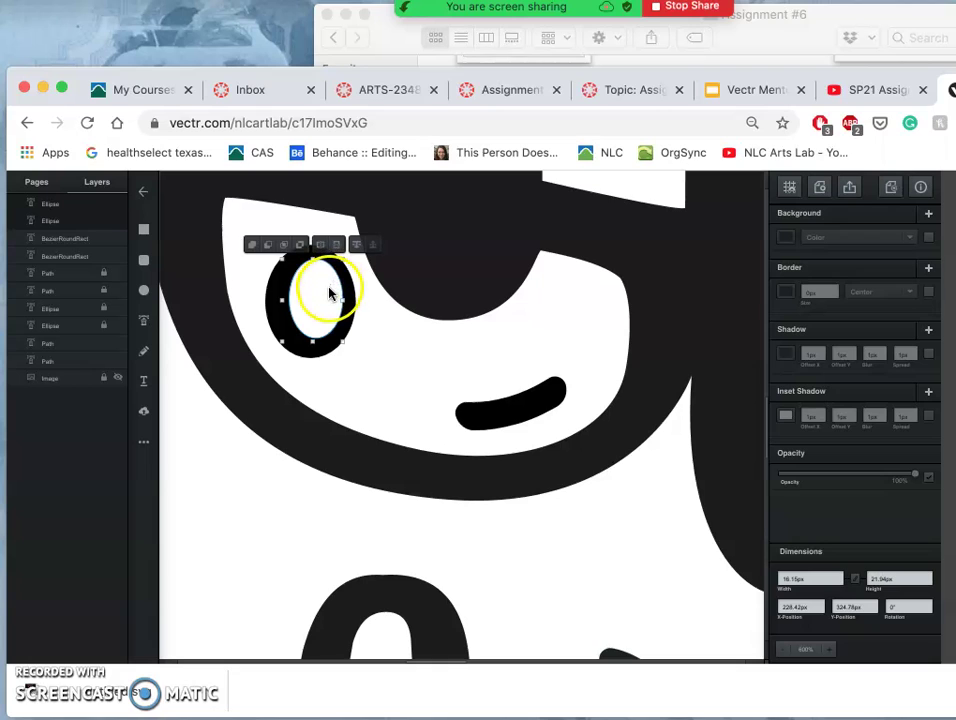
left_click(269, 246)
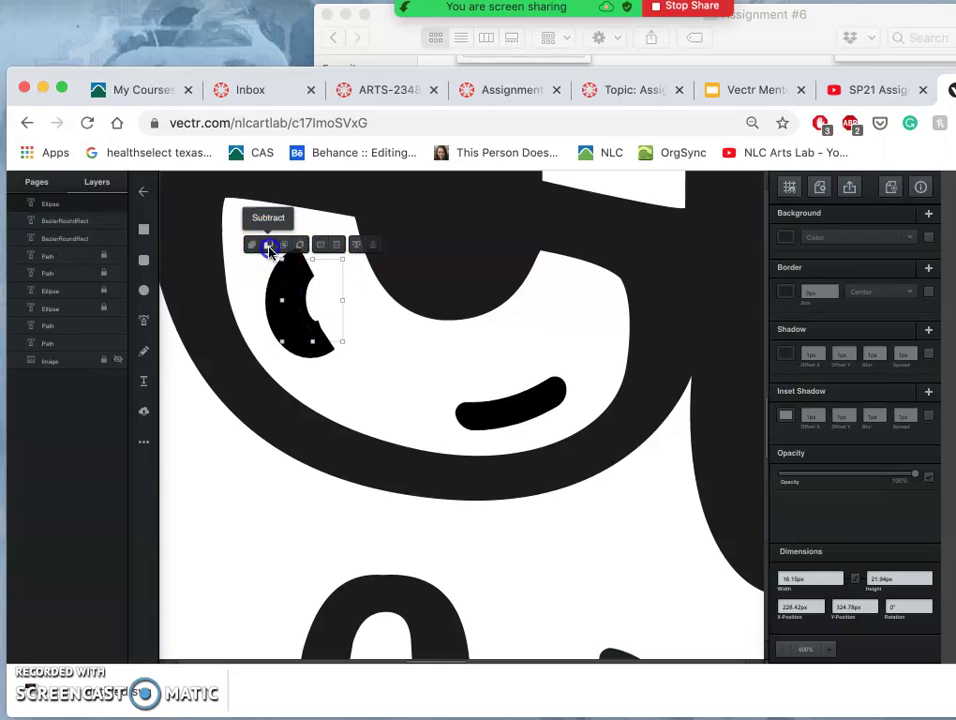
left_click(367, 349)
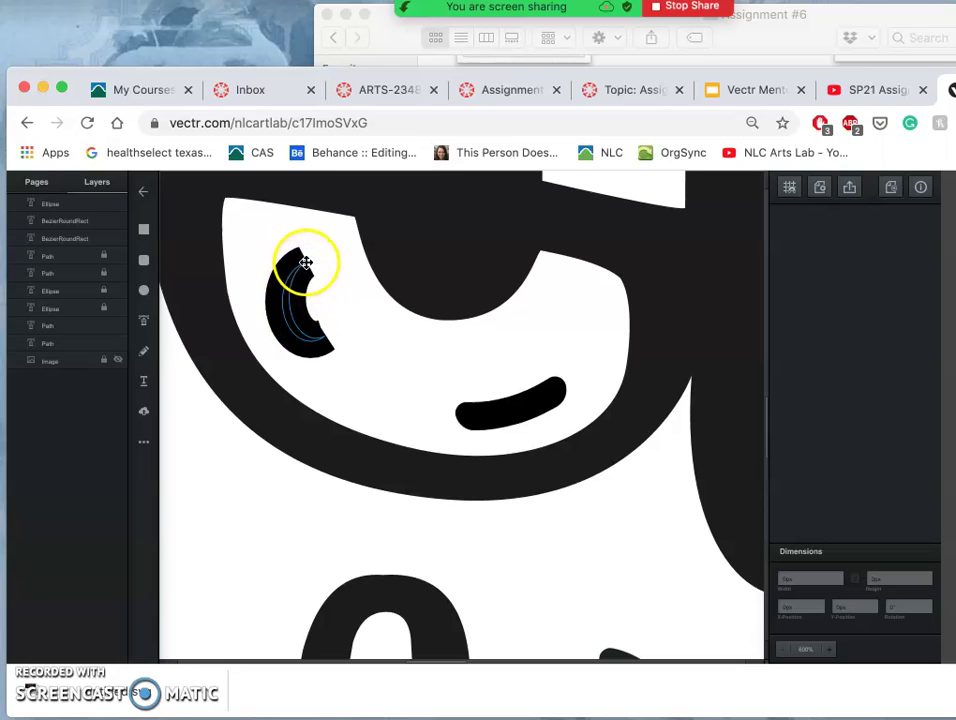
Turn on the background colour of the remaining pupil shape and turn off its border
left_click(306, 288)
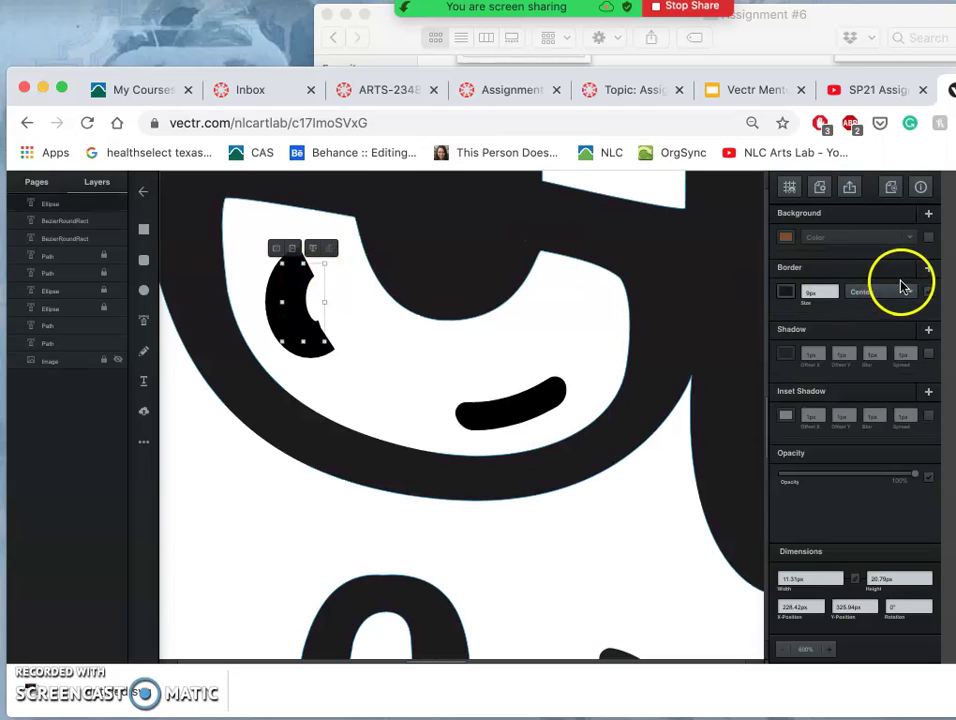
left_click(930, 238)
left_click(929, 291)
left_click(461, 370)
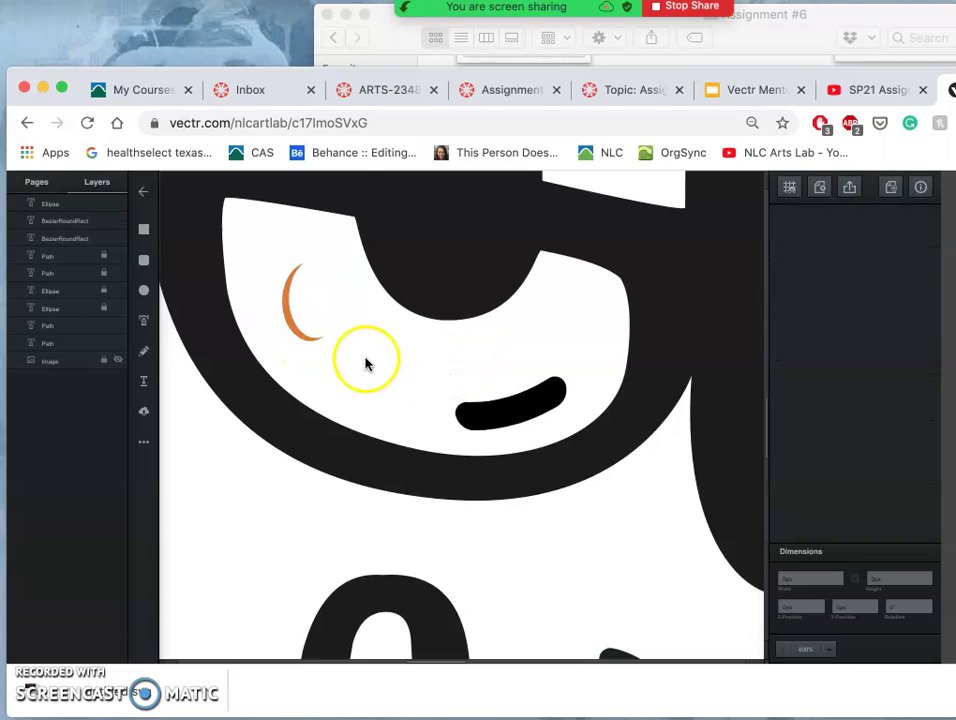
Delete the crescent-shaped pupil from the left eye and show the hidden reference image
scroll(366, 362, "down", 10)
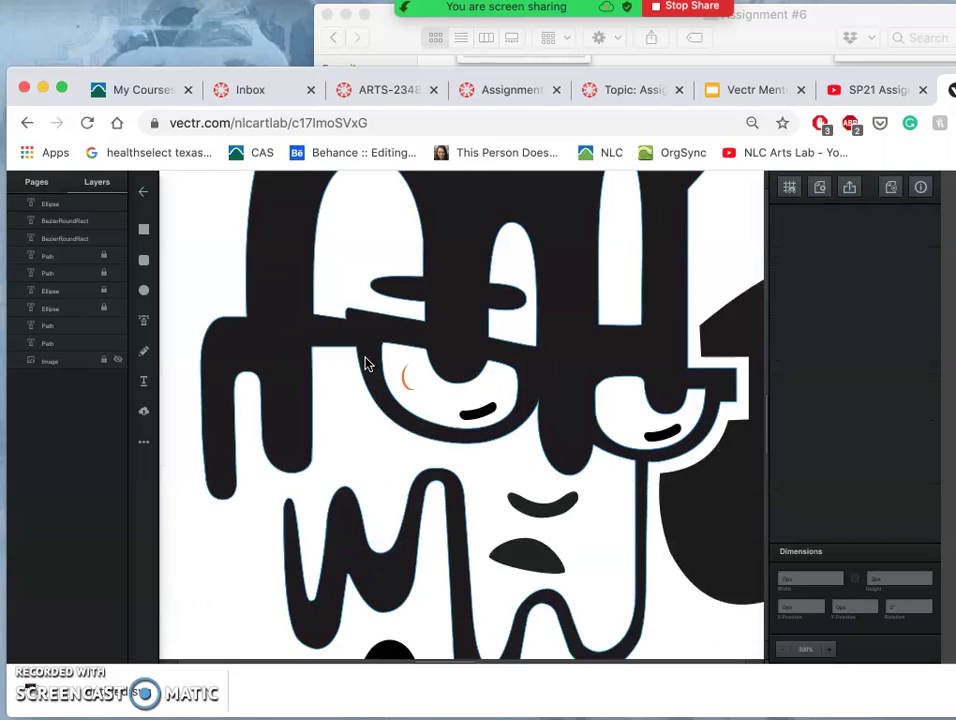
scroll(366, 360, "up", 8)
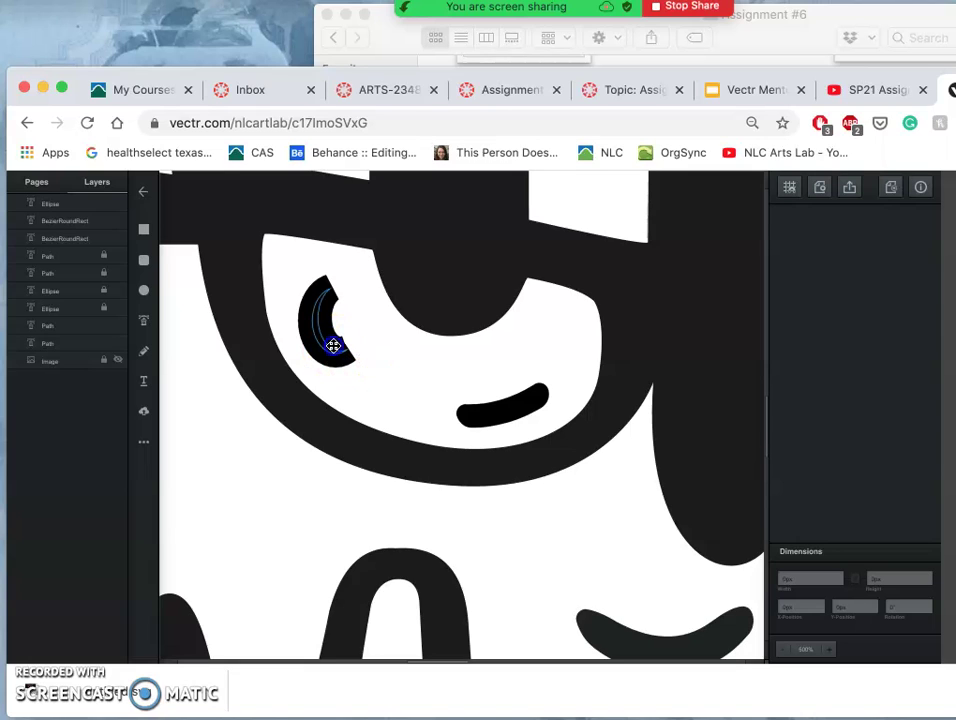
left_click(332, 343)
key("BackSpace")
left_click(389, 416)
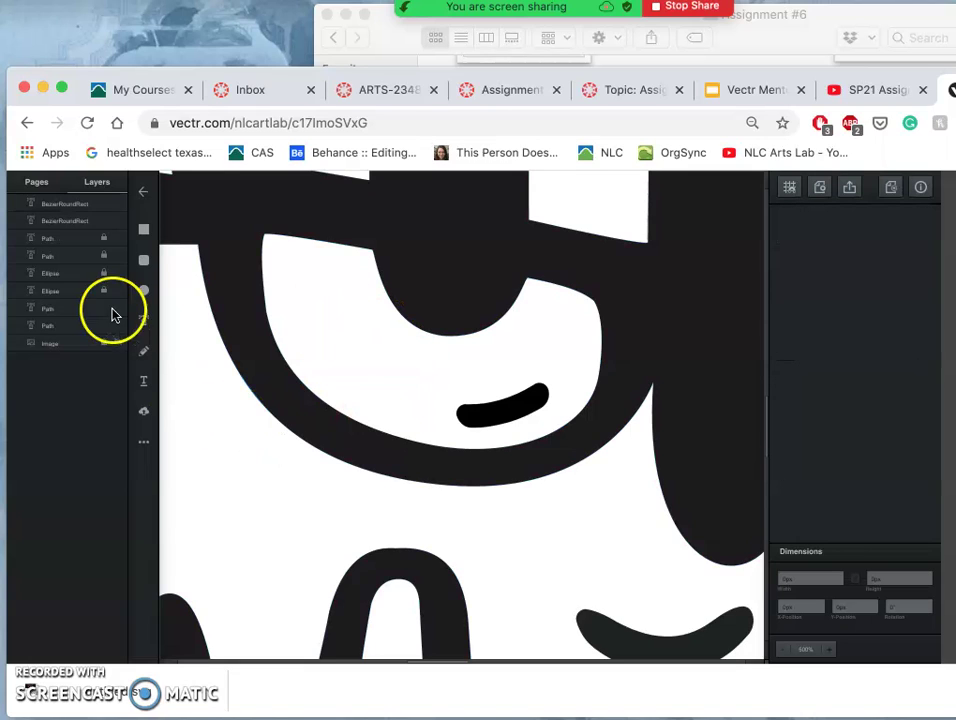
left_click(117, 346)
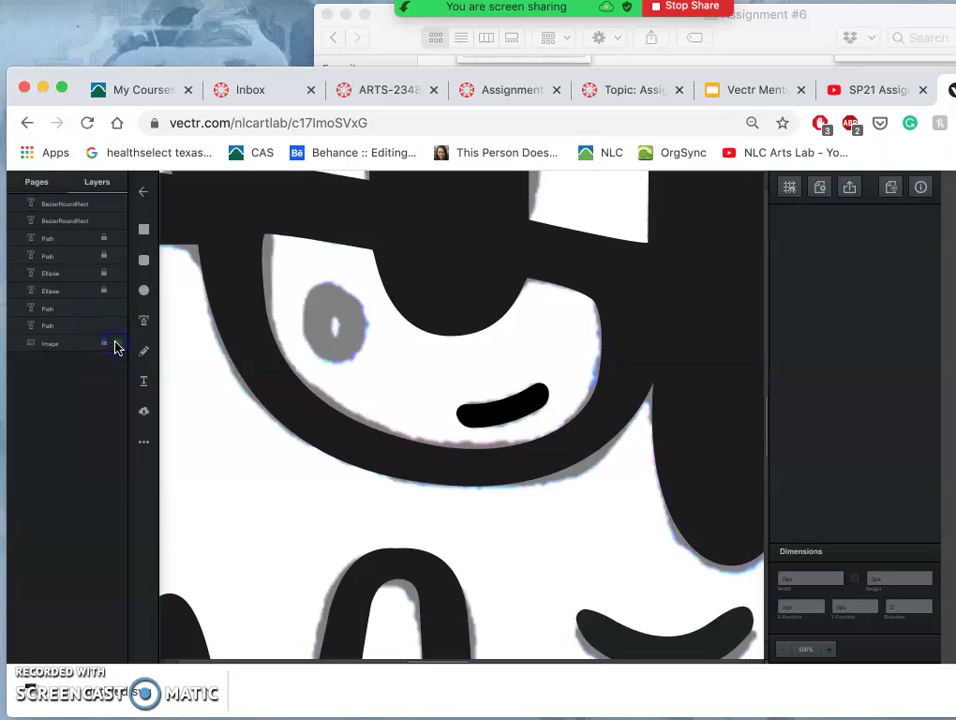
Draw an ellipse about 24 by 33 px over the reference image's pupil in the left eye
left_click(144, 295)
left_click_drag(311, 272, 335, 321)
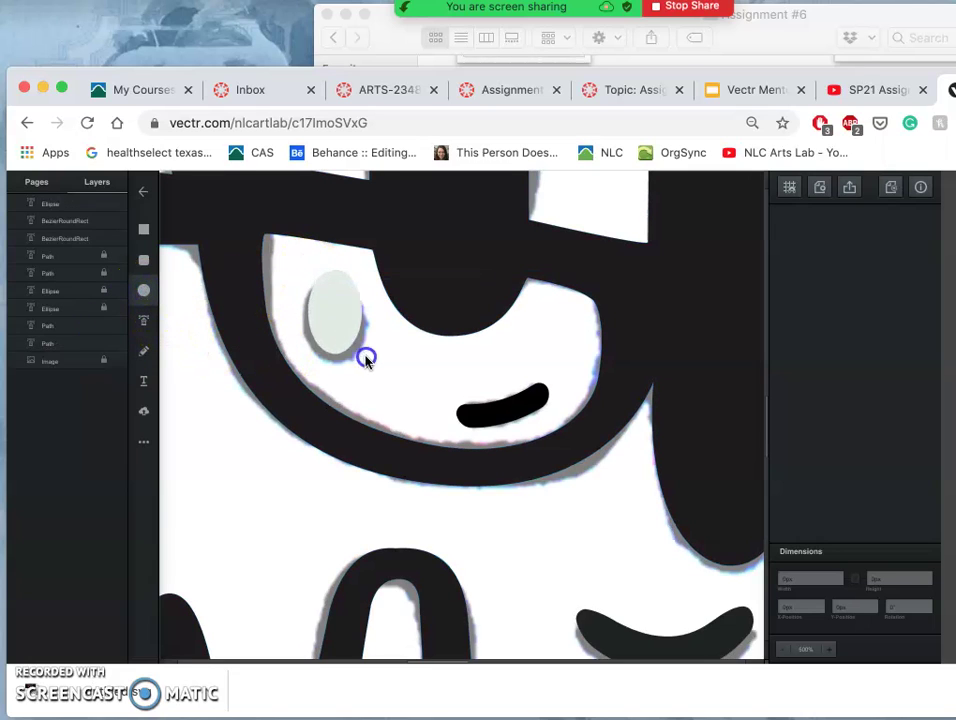
left_click_drag(375, 367, 345, 334)
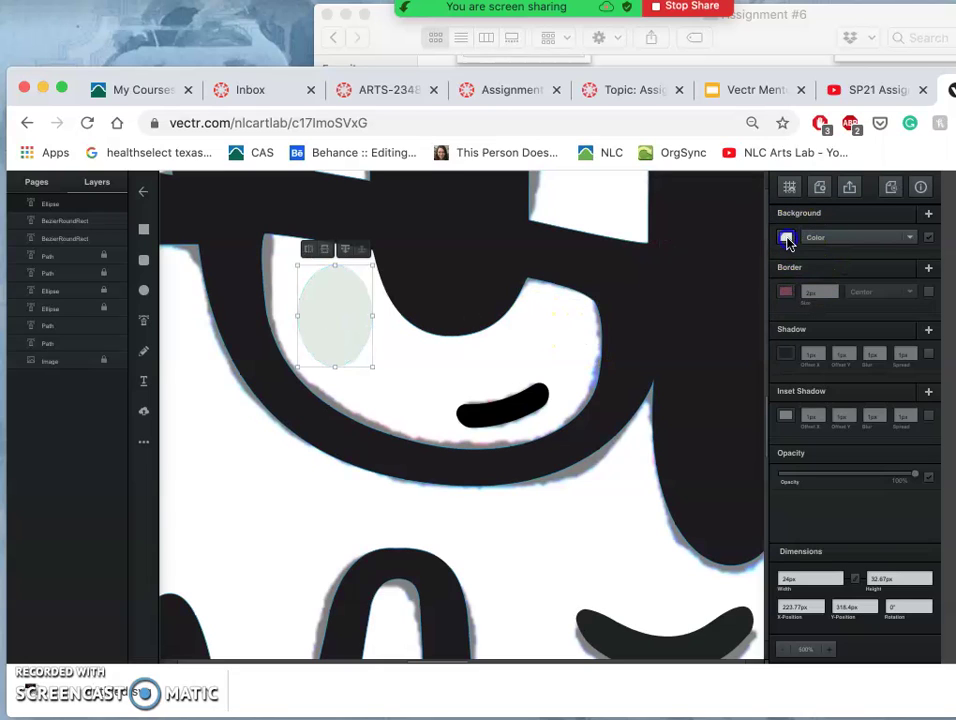
Fill the pupil ellipse with black and lower its opacity to about 58%
left_click(787, 242)
left_click_drag(700, 252, 551, 352)
left_click(550, 352)
left_click(341, 331)
left_click_drag(877, 480, 857, 476)
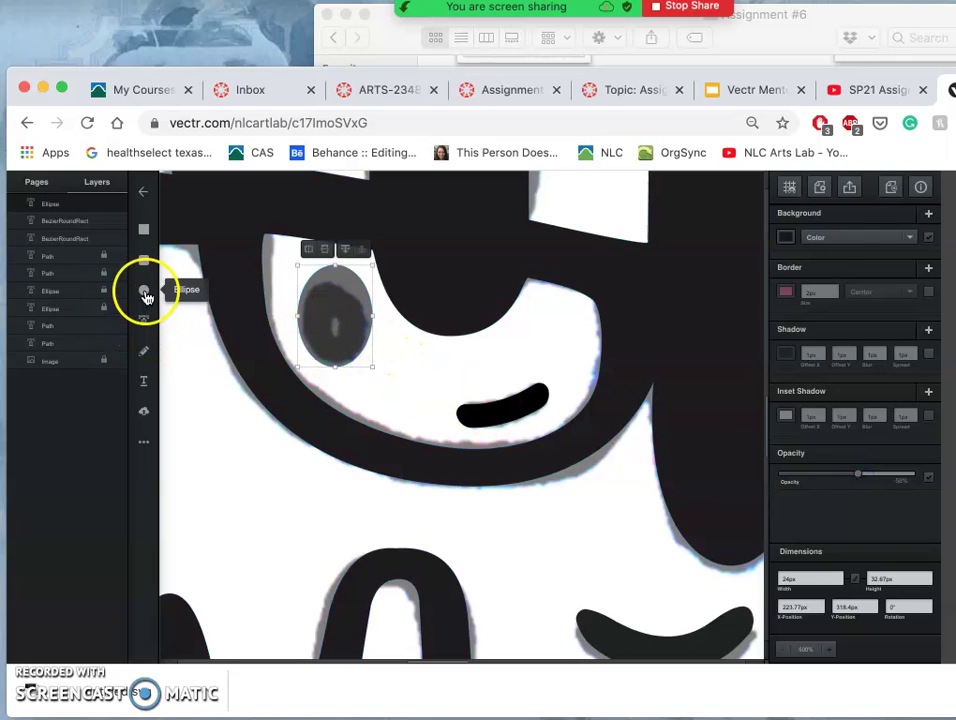
Draw a smaller ellipse about 12 by 17 px and place it near the centre of the pupil ellipse
left_click(145, 295)
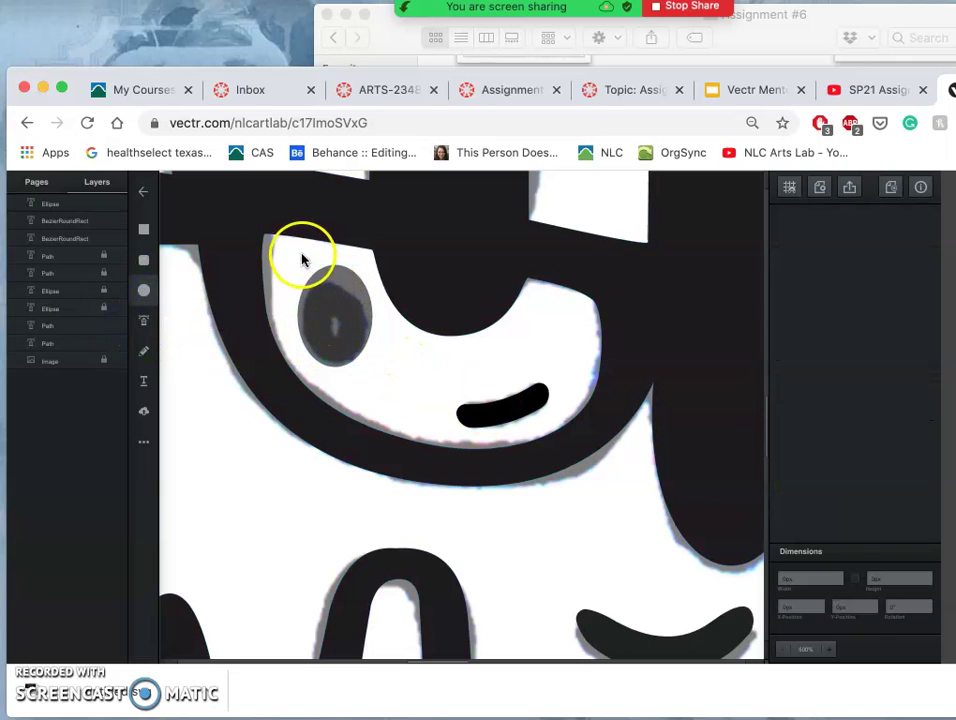
left_click_drag(299, 256, 330, 300)
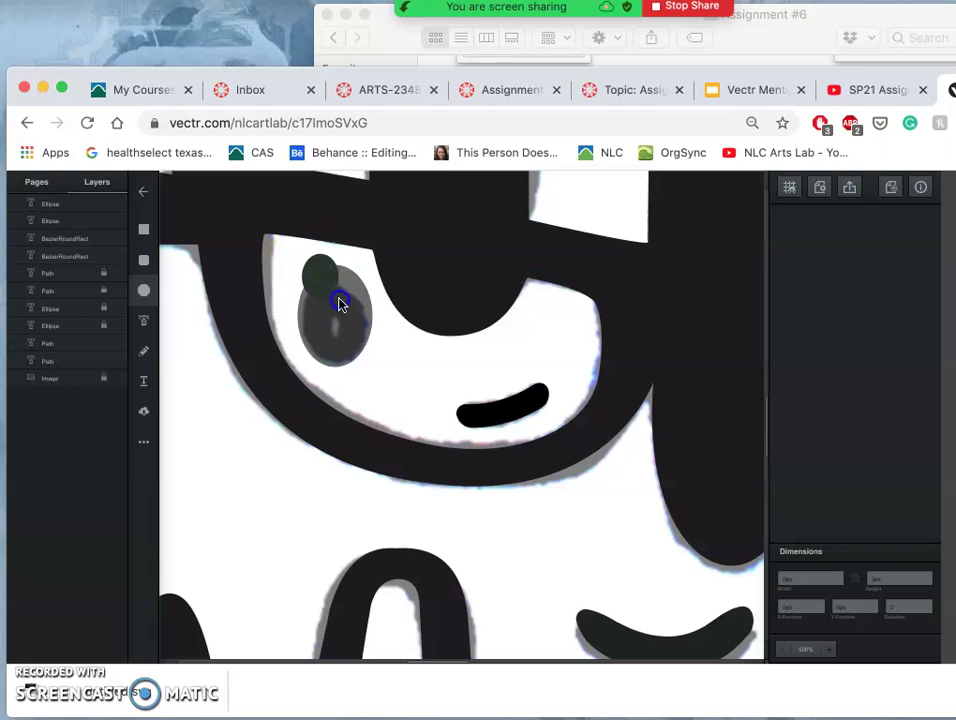
left_click(324, 288)
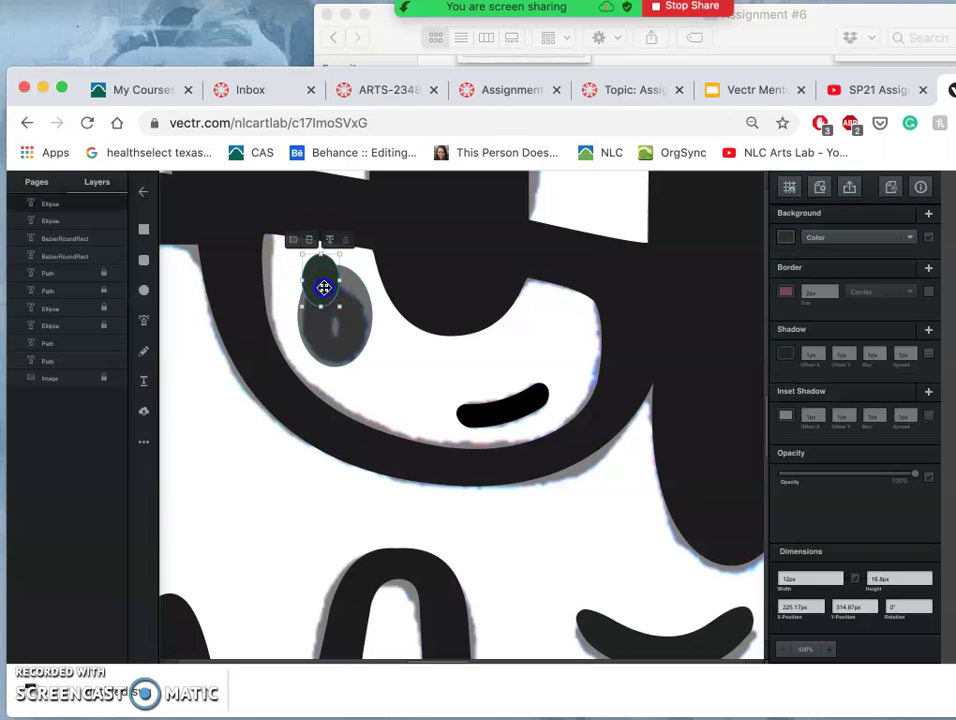
left_click_drag(326, 290, 337, 318)
Fill the smaller inner ellipse with white (#ffffff)
left_click(787, 238)
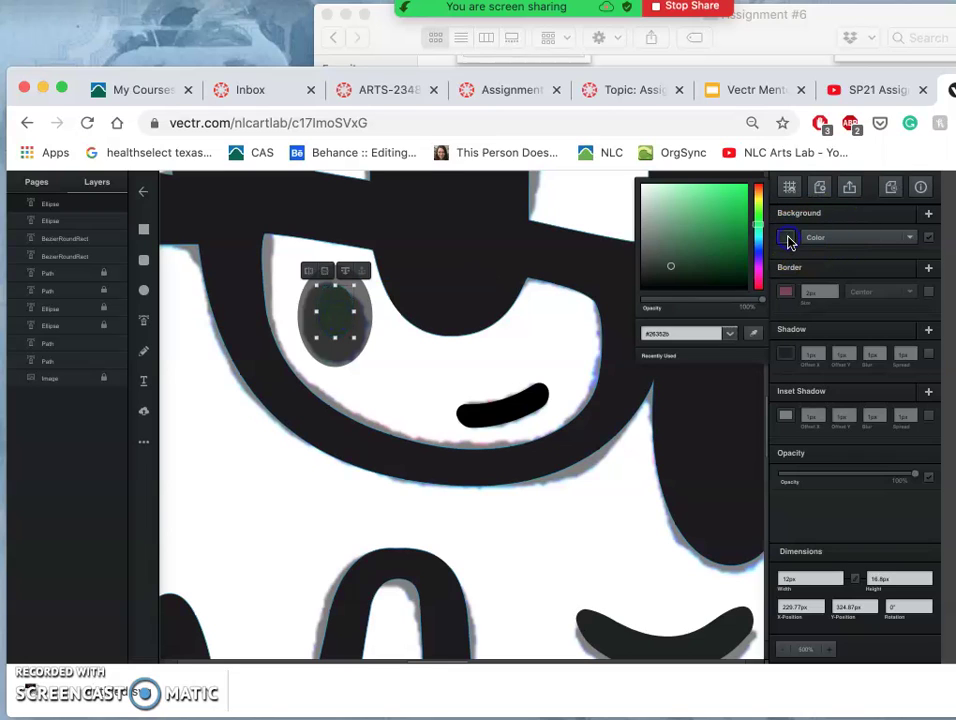
left_click_drag(662, 253, 639, 176)
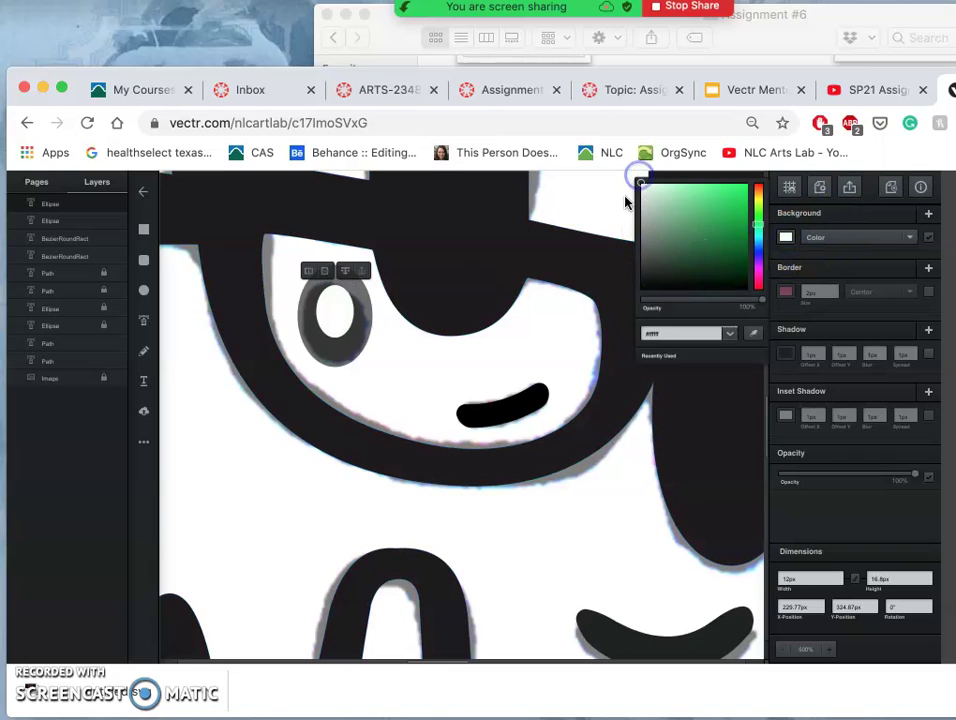
left_click(476, 337)
Set the outer pupil ellipse's opacity back to 100% and hide the reference image
left_click(361, 342)
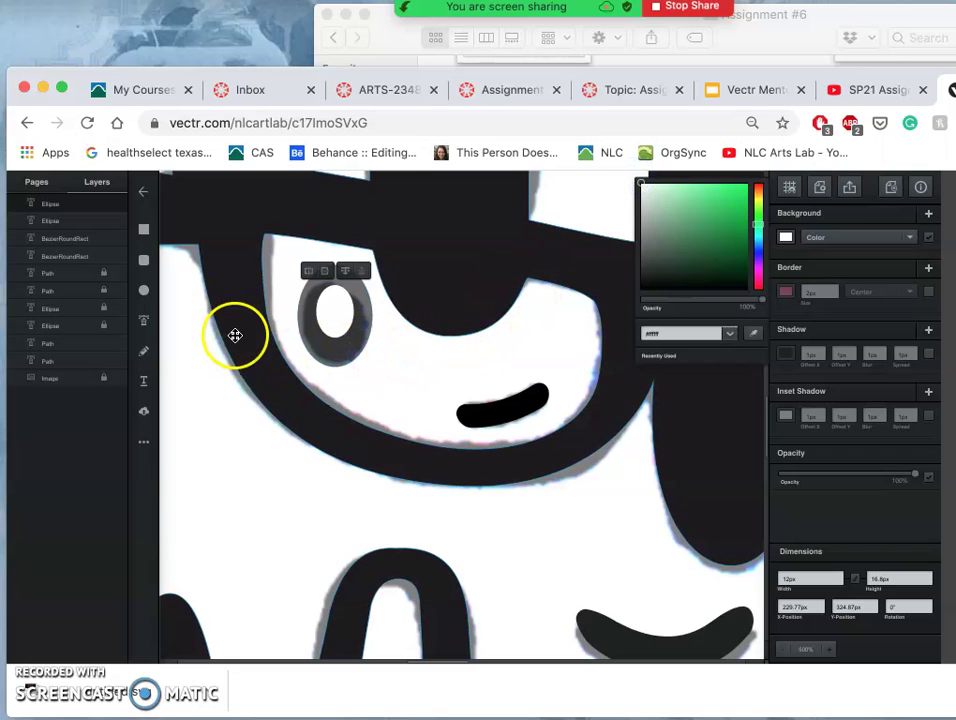
left_click(357, 339)
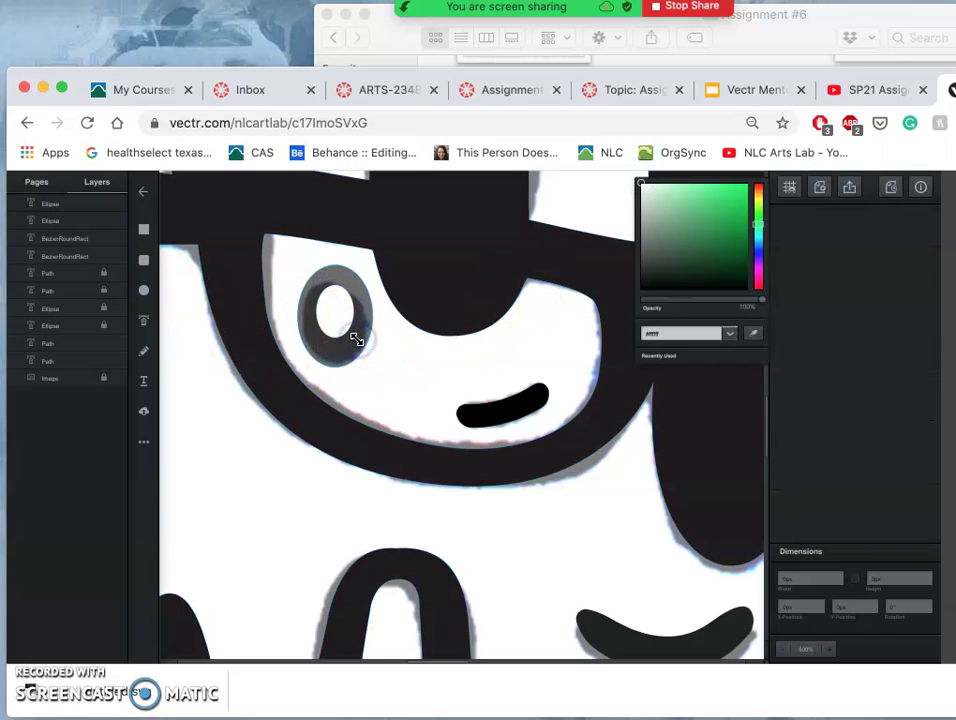
left_click(358, 340)
left_click_drag(918, 473, 945, 478)
left_click(556, 527)
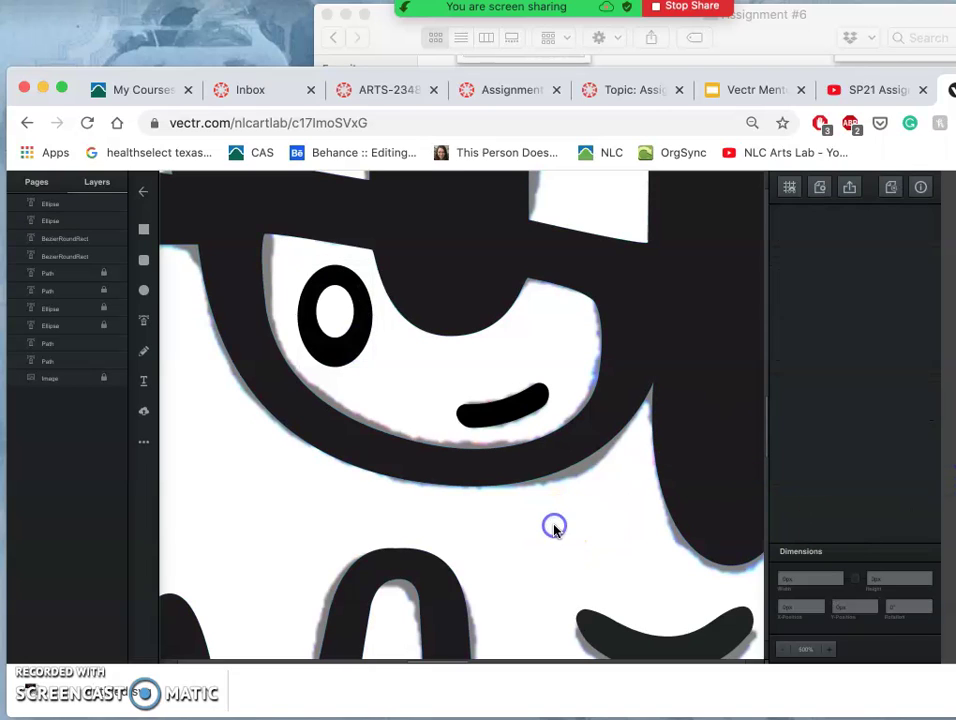
left_click(118, 378)
Check how the two-ellipse pupil looks within the whole face illustration and up close
key("super+minus")
key("super+minus")
key("super+minus")
key("super+minus")
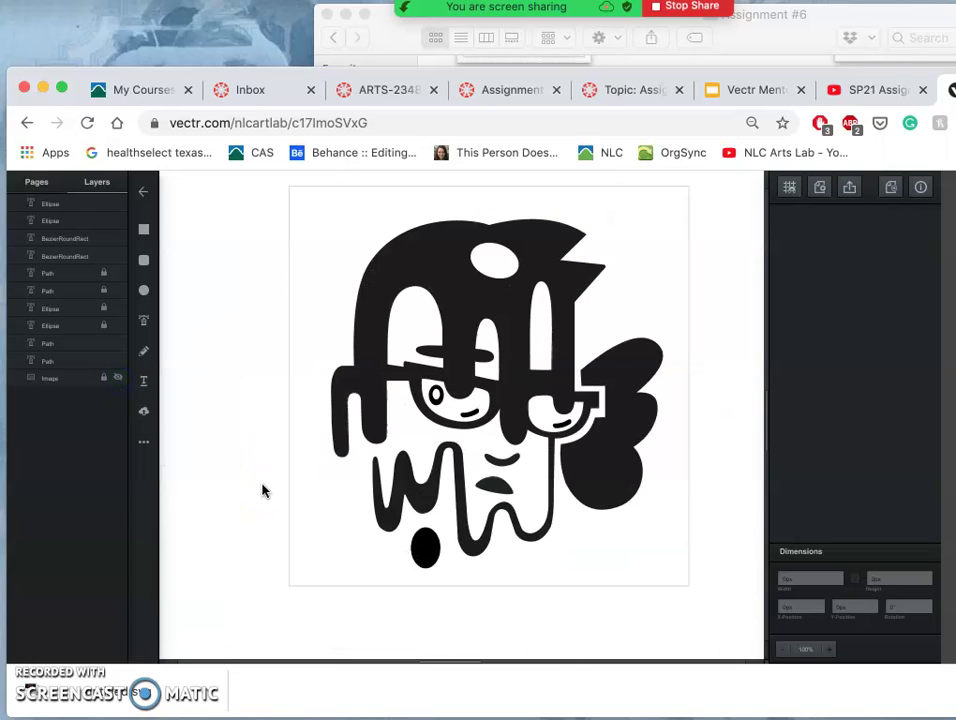
key("super+minus")
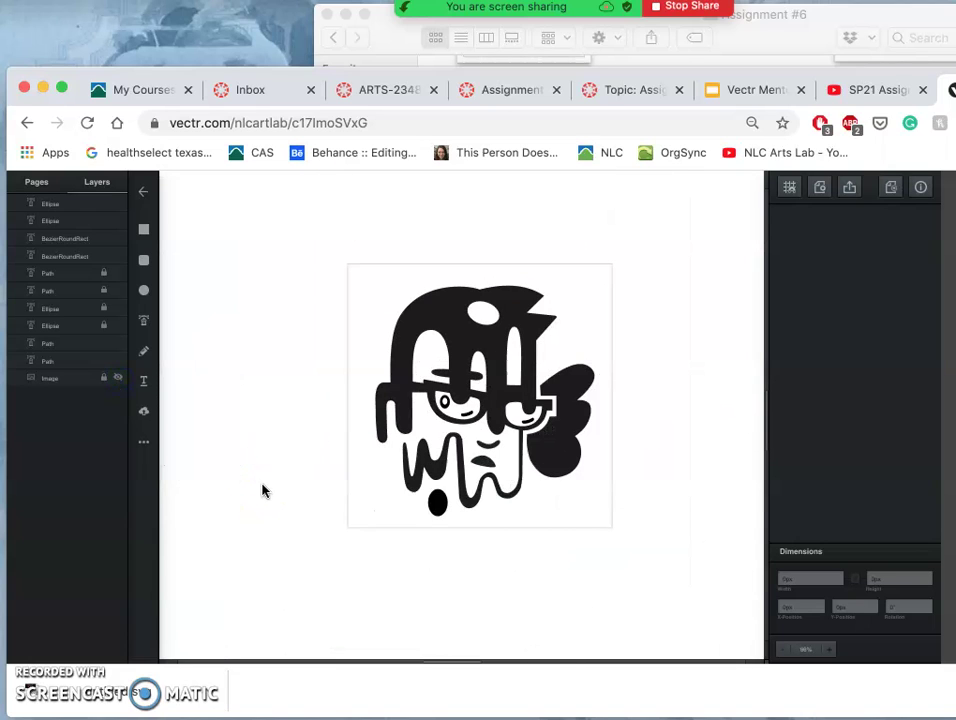
key("super+minus")
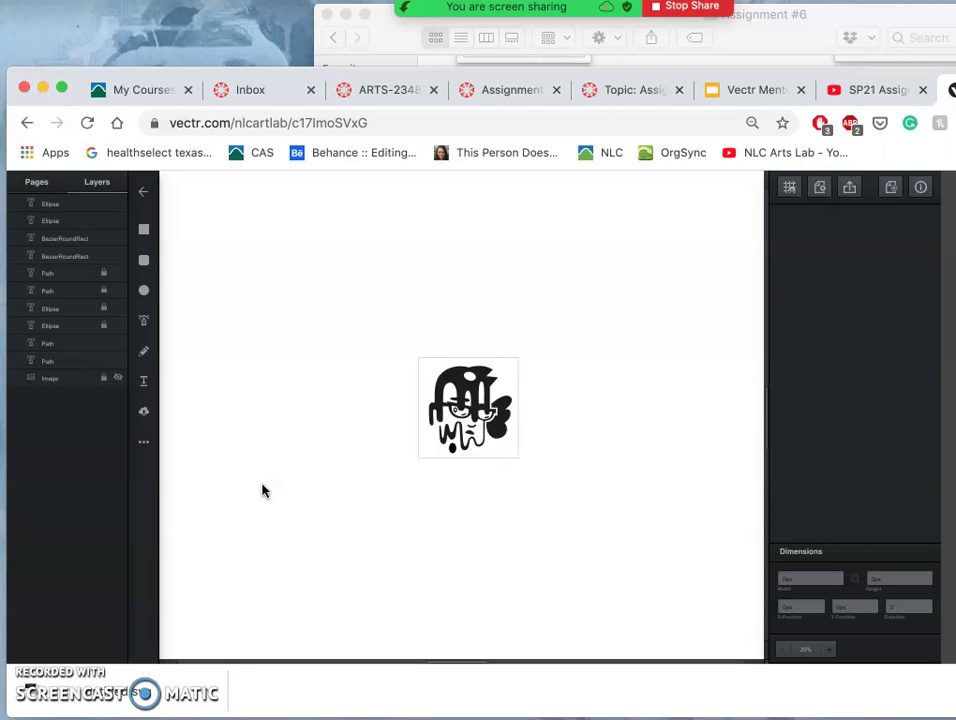
key("super+plus")
key("super+plus")
key("super+plus")
key("super+plus")
key("super+plus")
key("super+plus")
key("super+plus")
key("super+plus")
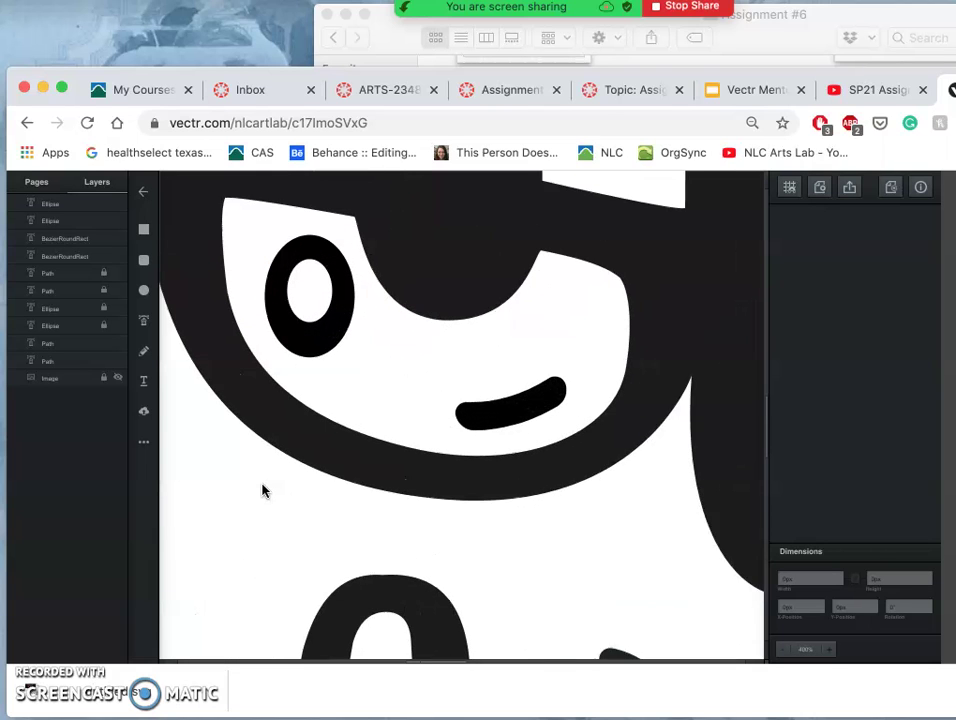
Subtract the white inner ellipse from the black pupil ellipse
key("super+minus")
left_click(286, 288)
left_click(286, 275)
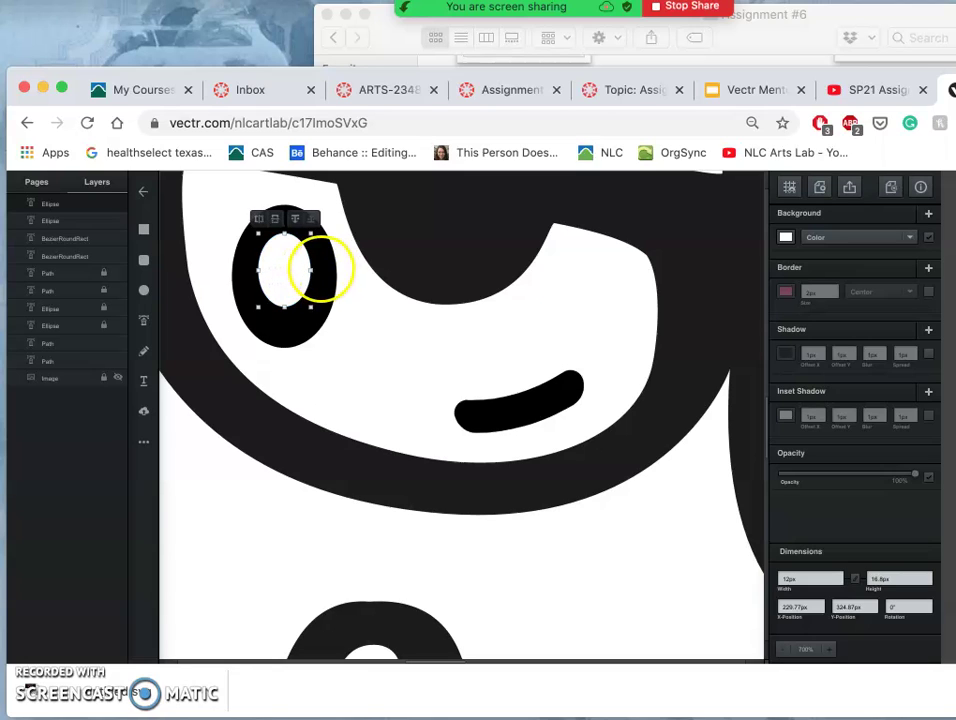
left_click(326, 278)
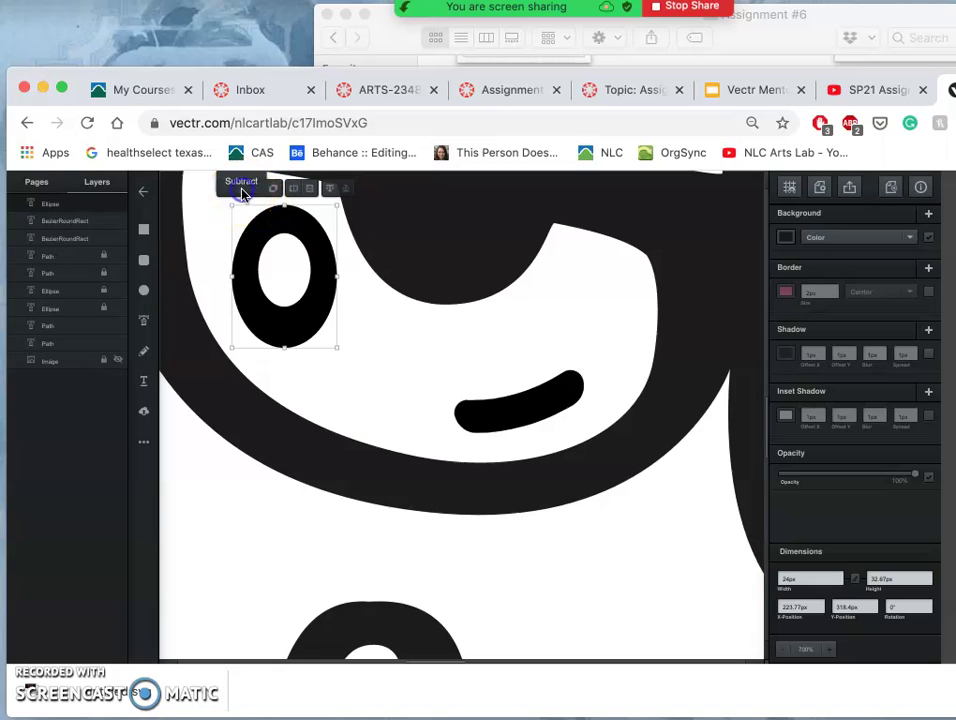
left_click(241, 188)
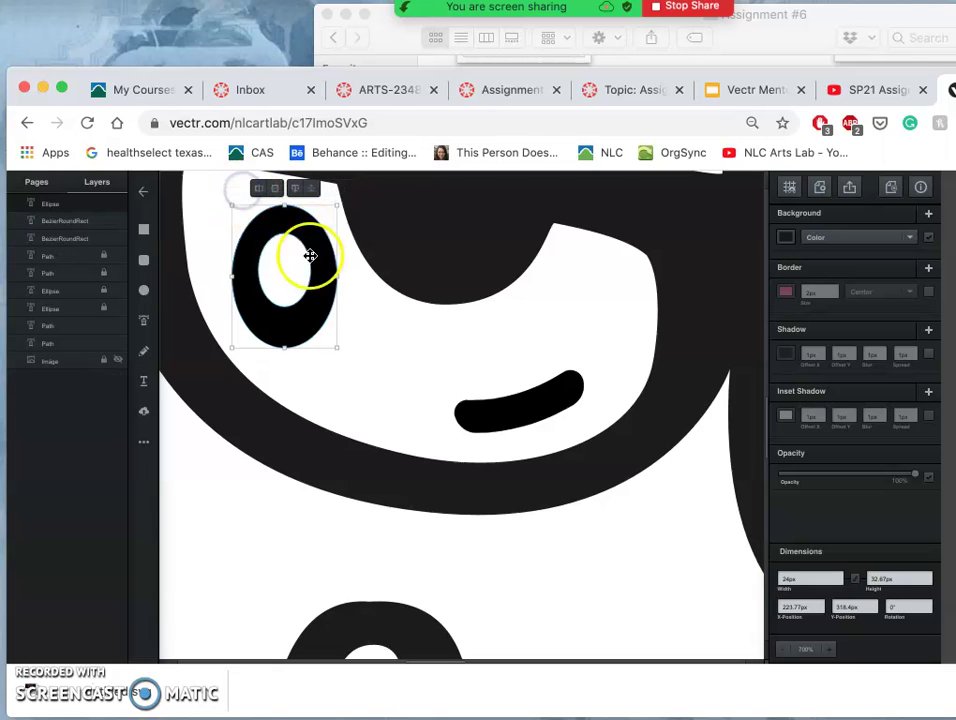
Try moving the cut pupil slightly to test its cut-out centre, and undo the move
left_click(357, 313)
mouse_move(319, 303)
left_mouse_down()
mouse_move(376, 348)
mouse_move(333, 320)
left_mouse_up()
key("super+z")
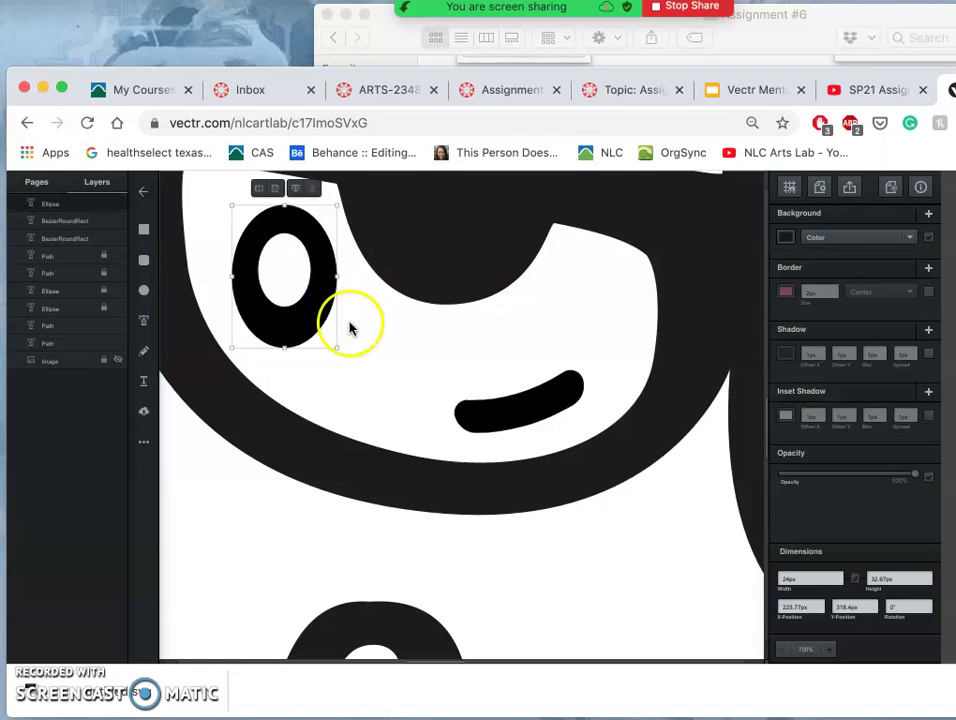
left_click(381, 342)
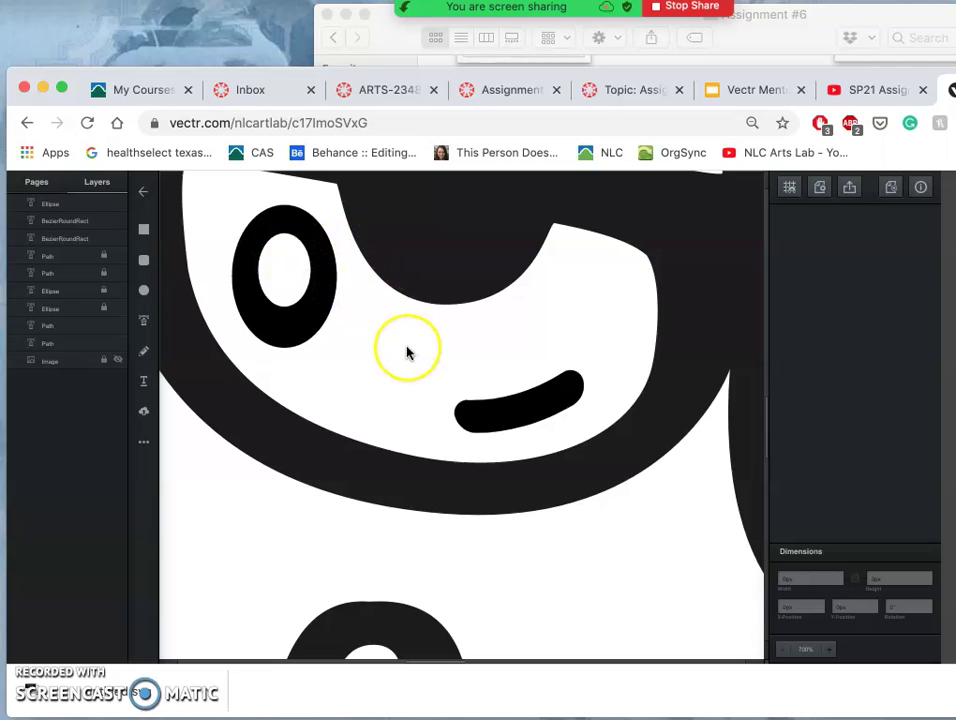
Duplicate the cut pupil and place the copy inside the right eye, beside the drooping eyelid
scroll(405, 350, "down", 2)
scroll(407, 350, "down", 3)
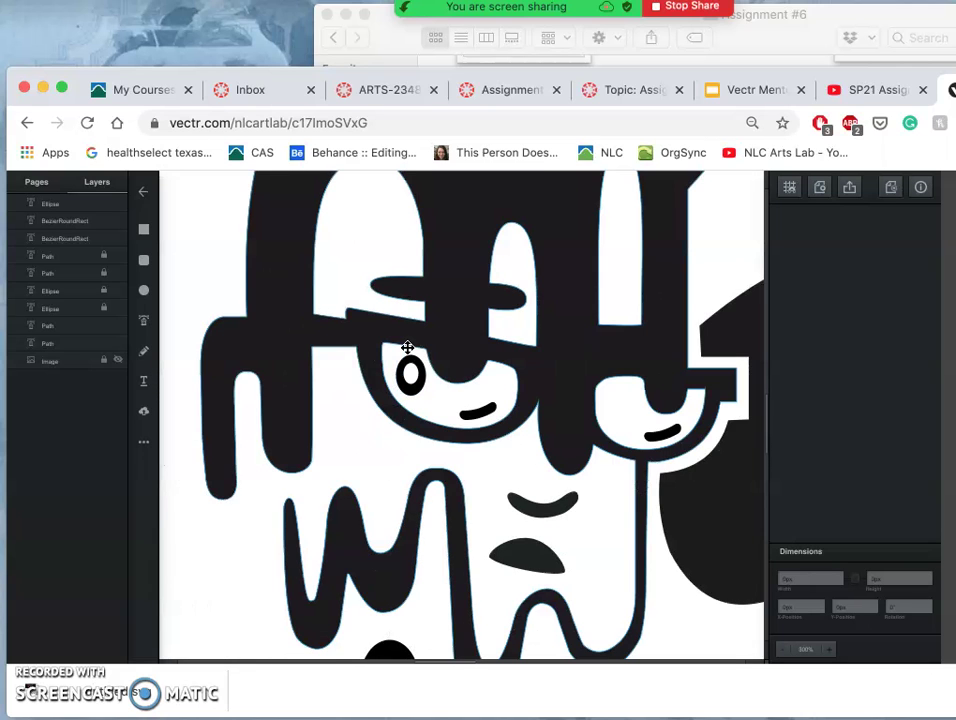
scroll(527, 404, "right", 5)
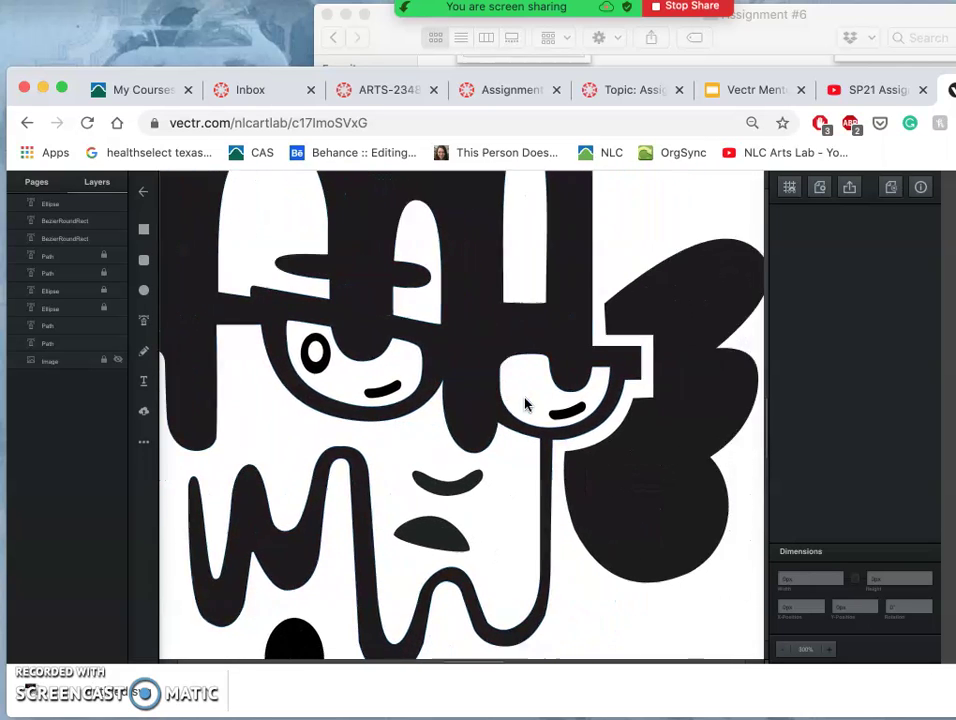
left_click(290, 358)
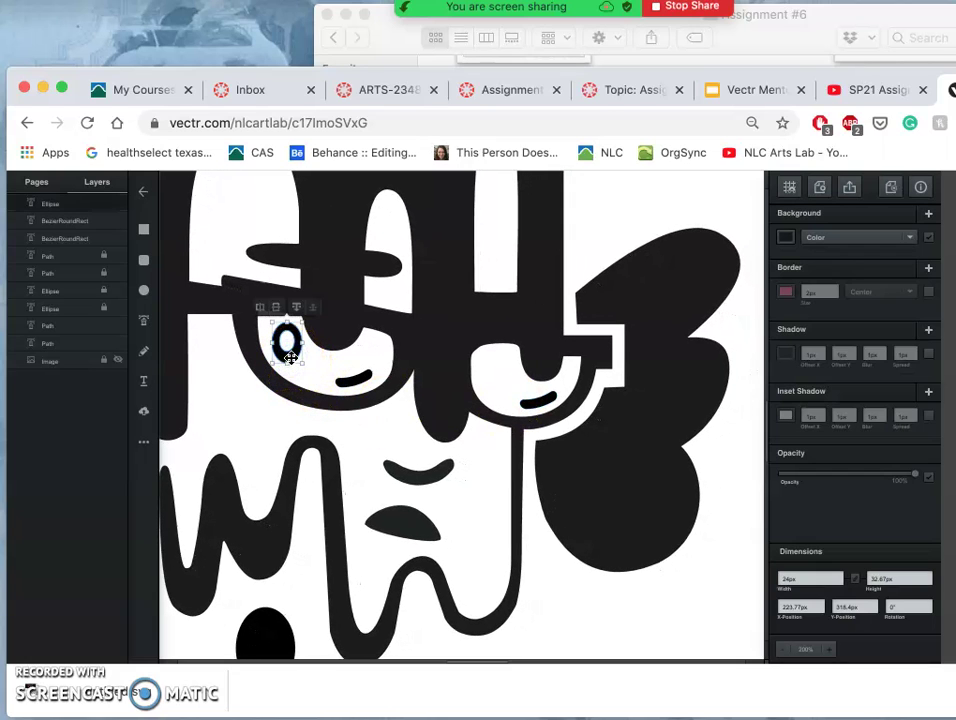
key("super+v")
left_click_drag(301, 368, 502, 388)
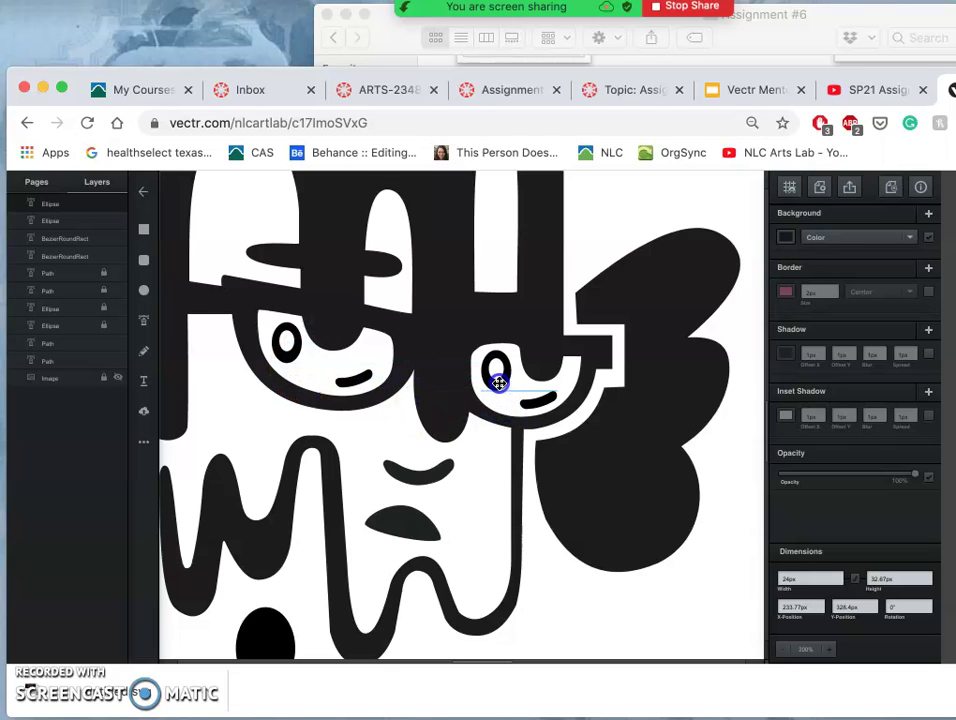
left_click(479, 460)
key("super+minus")
key("super+minus")
key("super+minus")
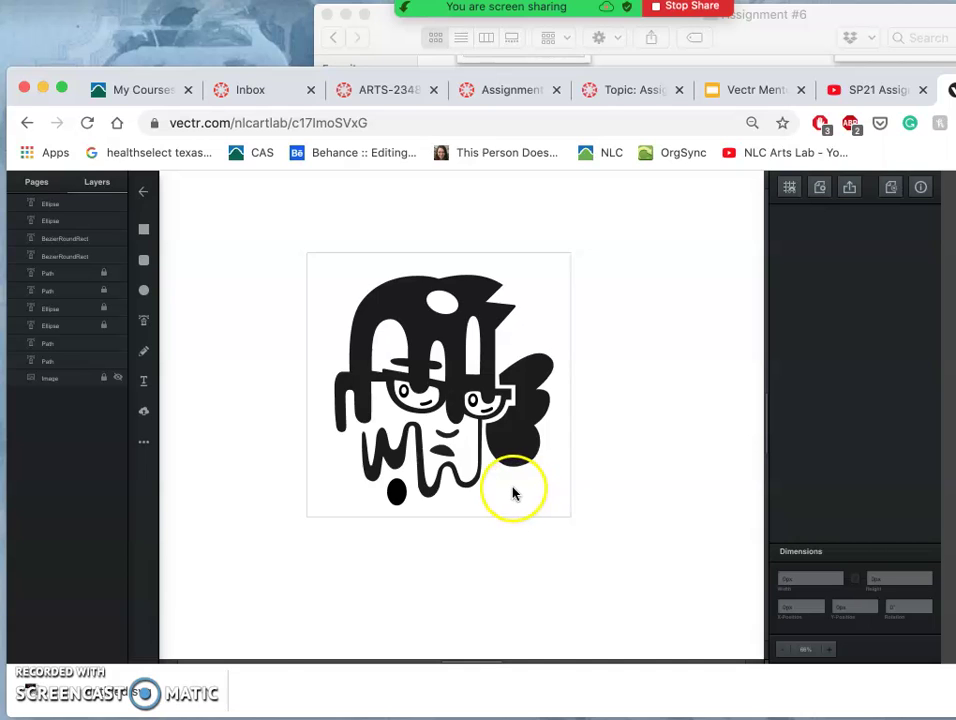
Unlock the locked path and ellipse layers and fill the main hair-and-face path with black (#000000)
key("super+equal")
key("super+equal")
left_click(435, 405)
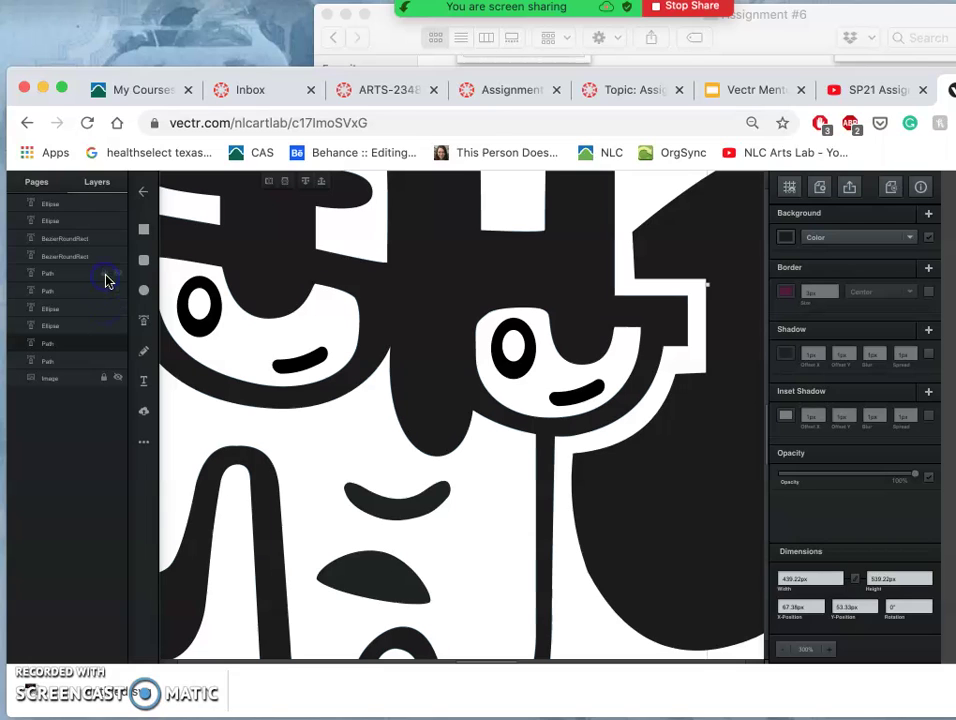
left_click(97, 362)
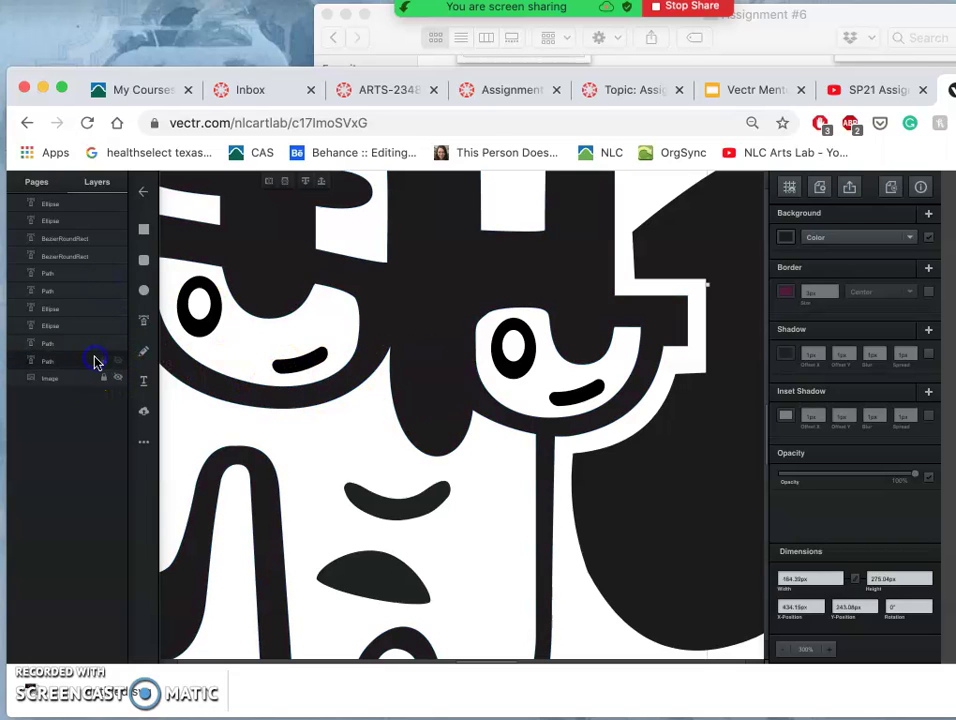
left_click(467, 406)
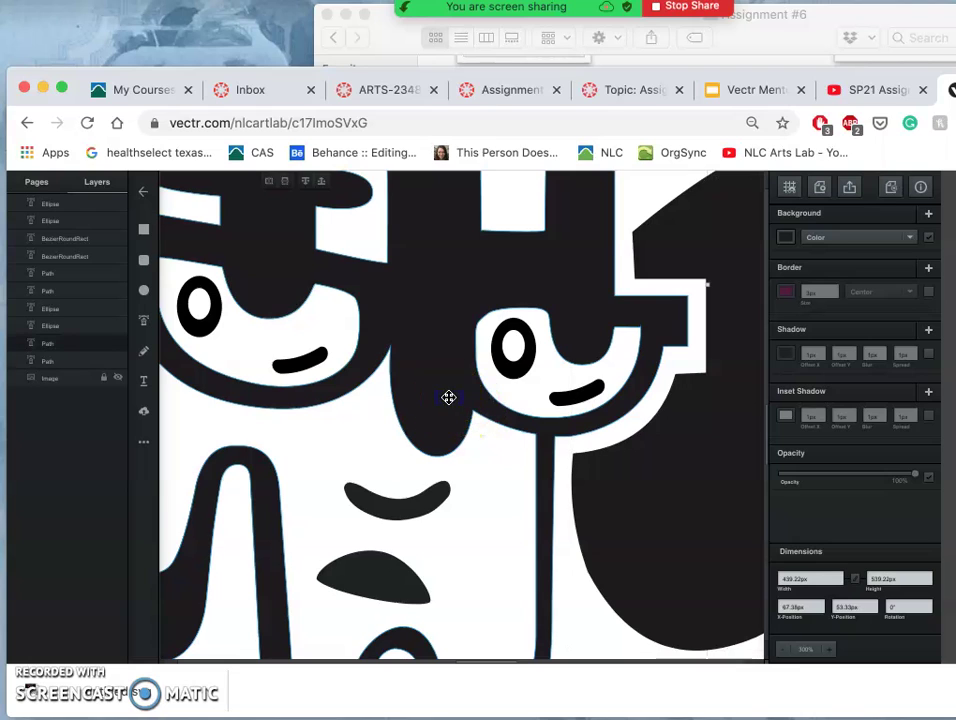
left_click(788, 238)
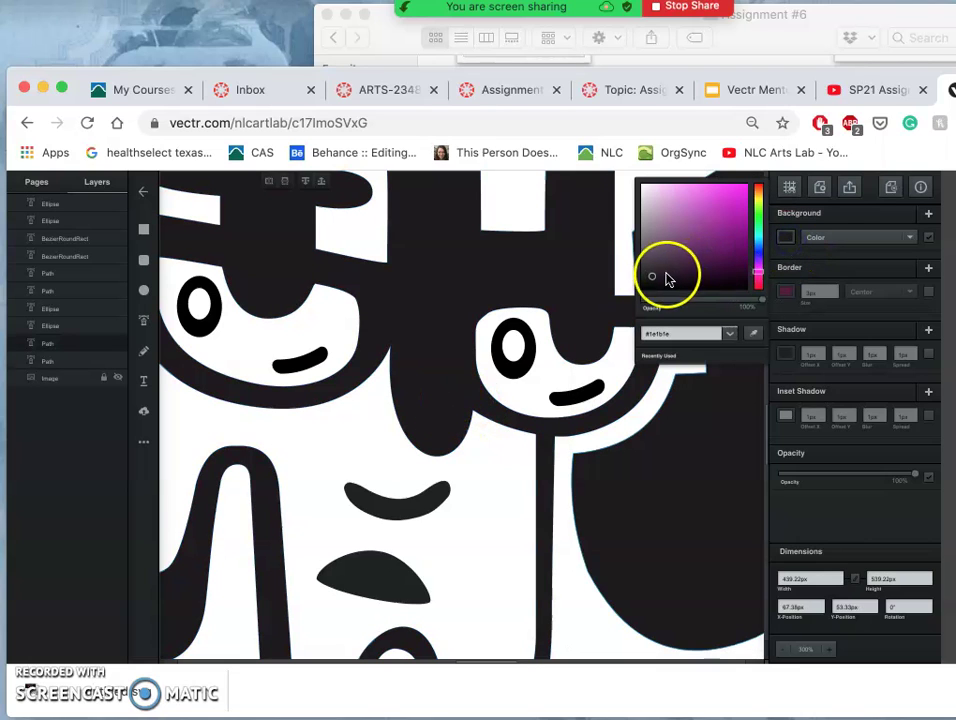
left_click_drag(638, 287, 628, 313)
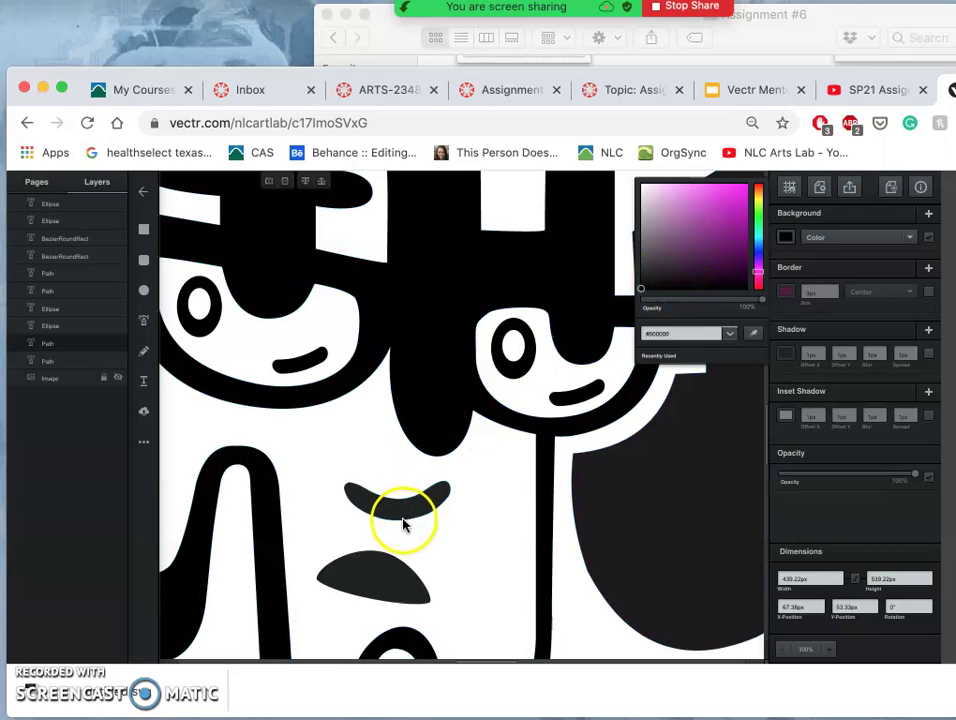
Fill the drip ellipse below the chin and the tilted lower-lip ellipse with black (#000000)
left_click(70, 335)
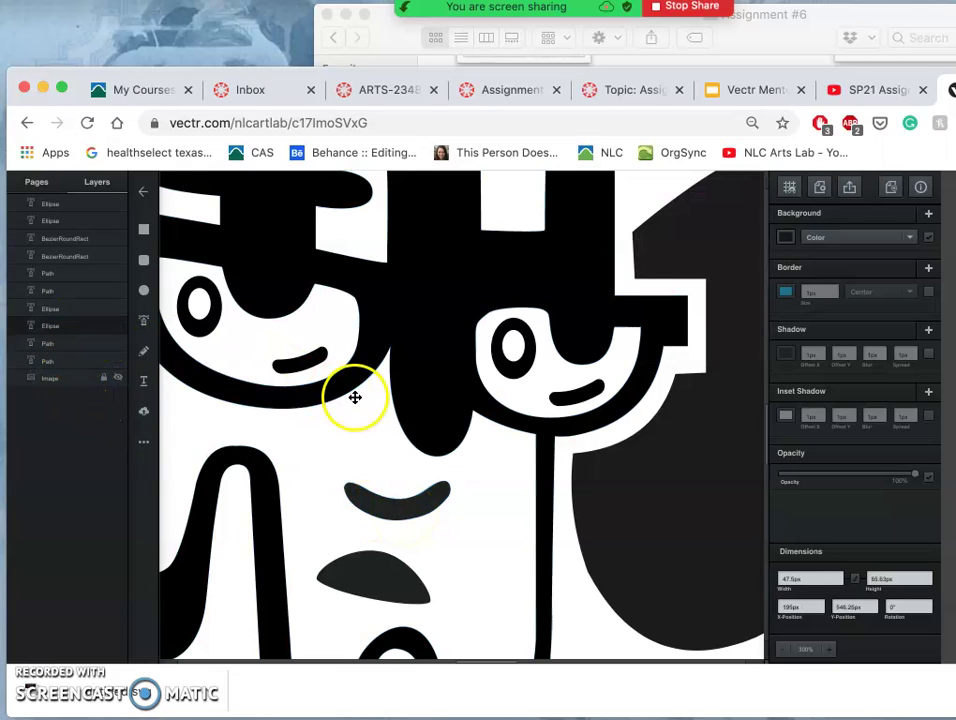
left_click(785, 238)
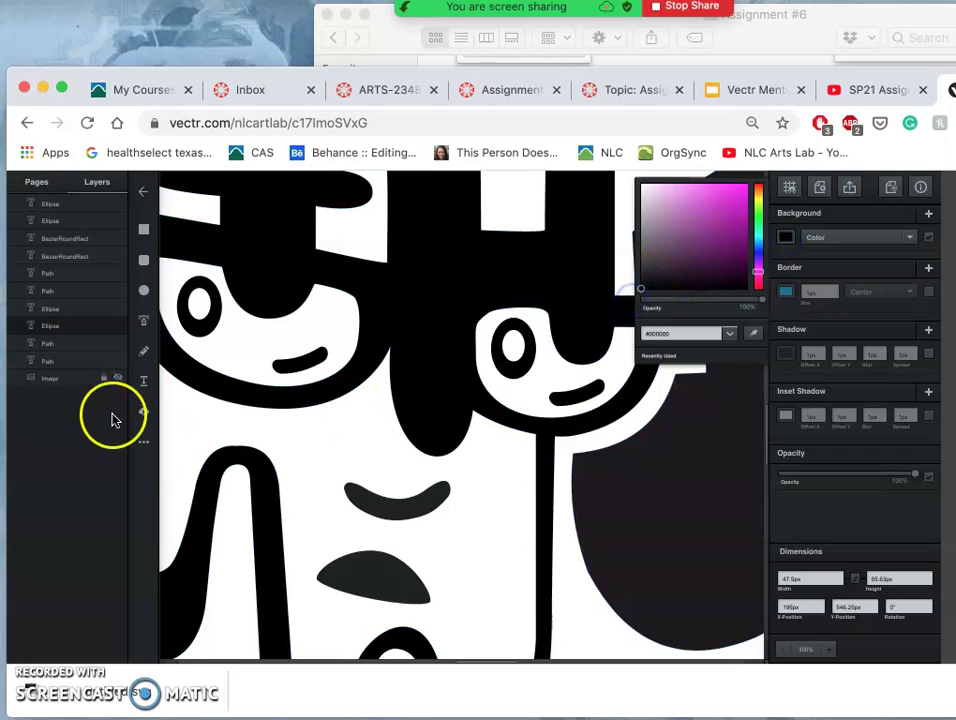
left_click(72, 311)
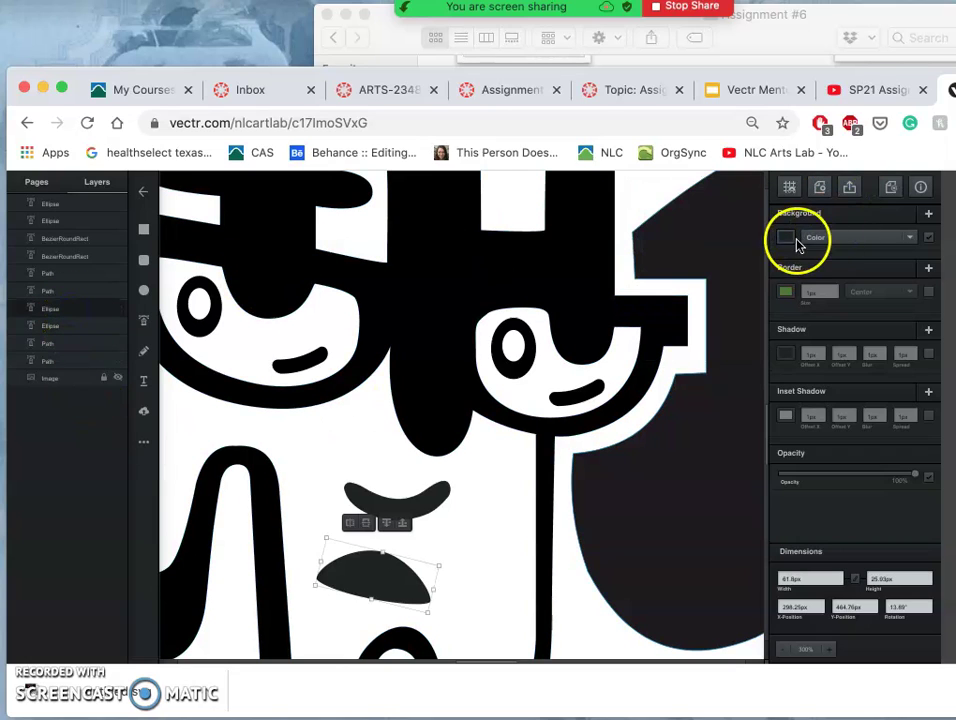
left_click(787, 238)
left_click_drag(652, 272, 623, 297)
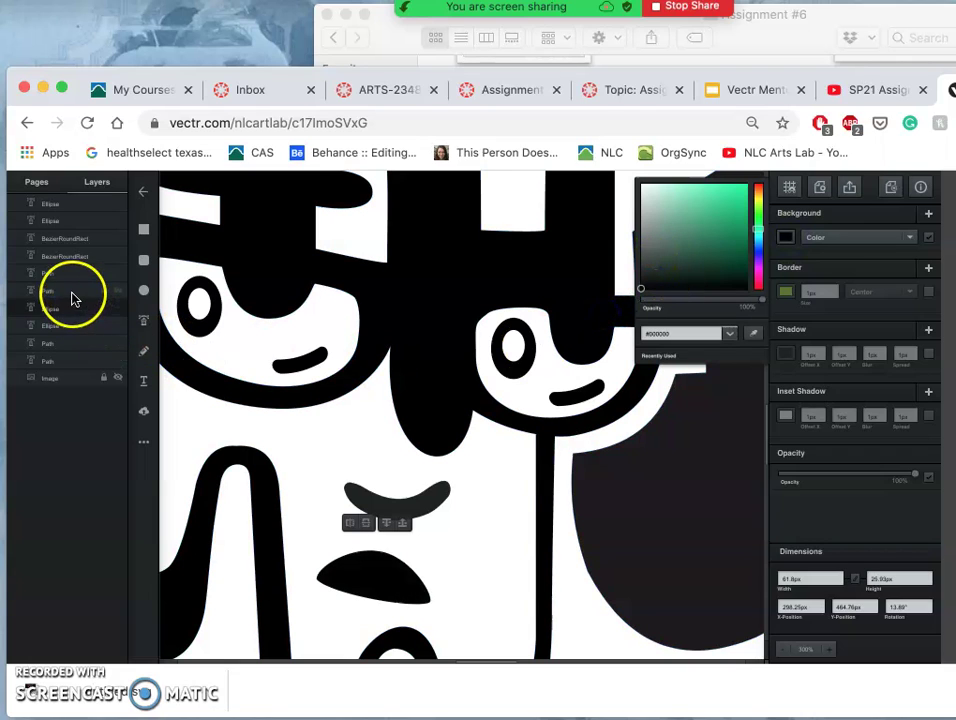
Fill the curved upper-mouth path and the zero-size path layer above it with black (#000000)
left_click(74, 292)
left_click(787, 239)
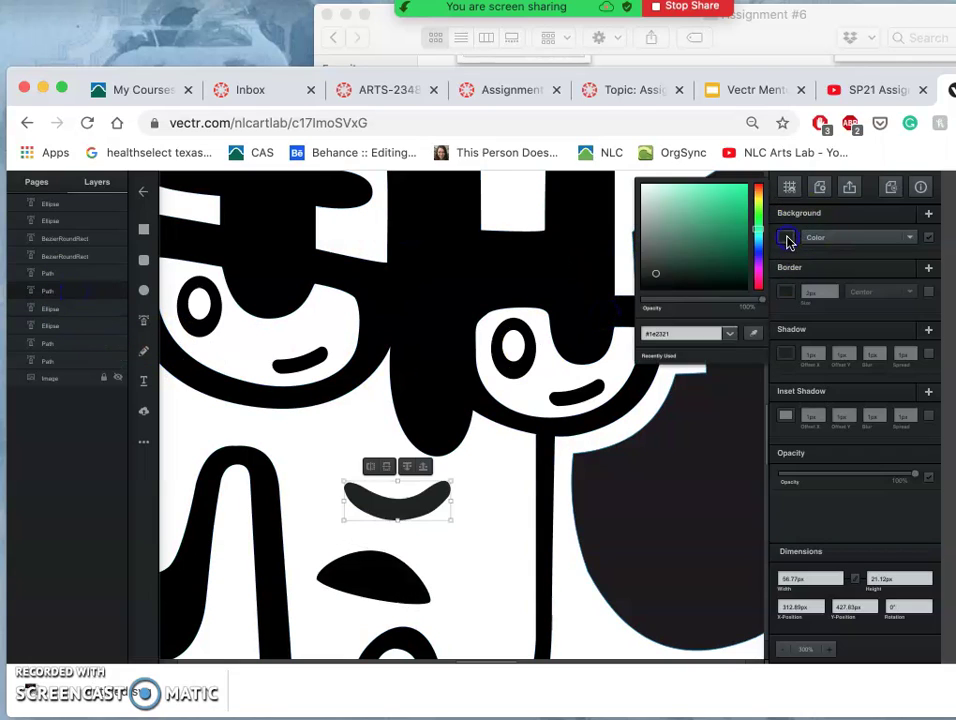
mouse_move(672, 274)
left_mouse_down()
mouse_move(657, 273)
mouse_move(612, 307)
left_mouse_up()
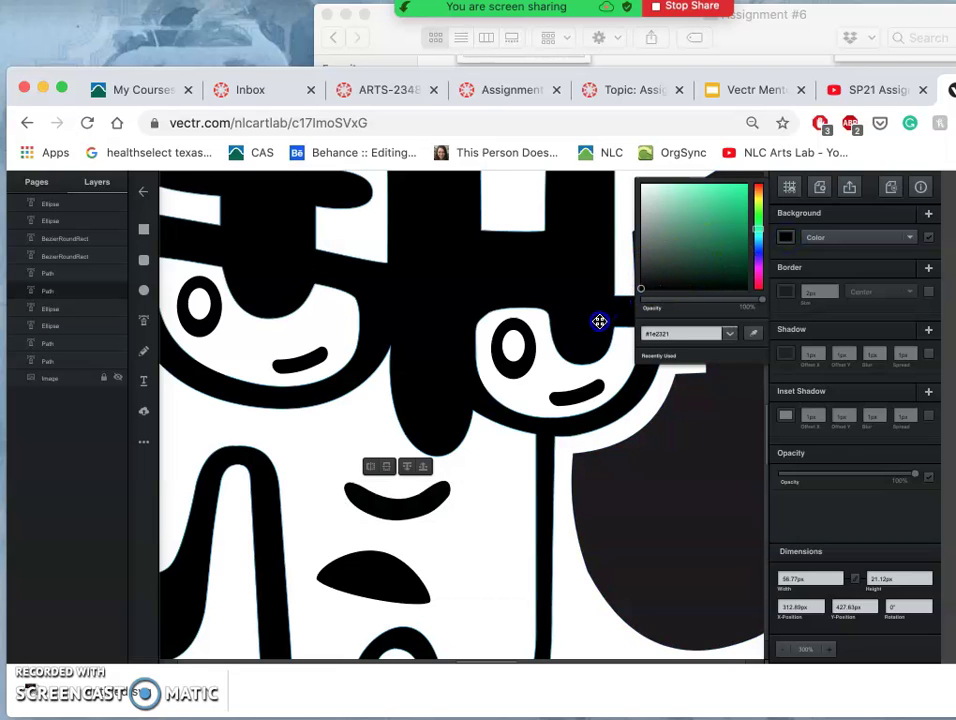
left_click(68, 276)
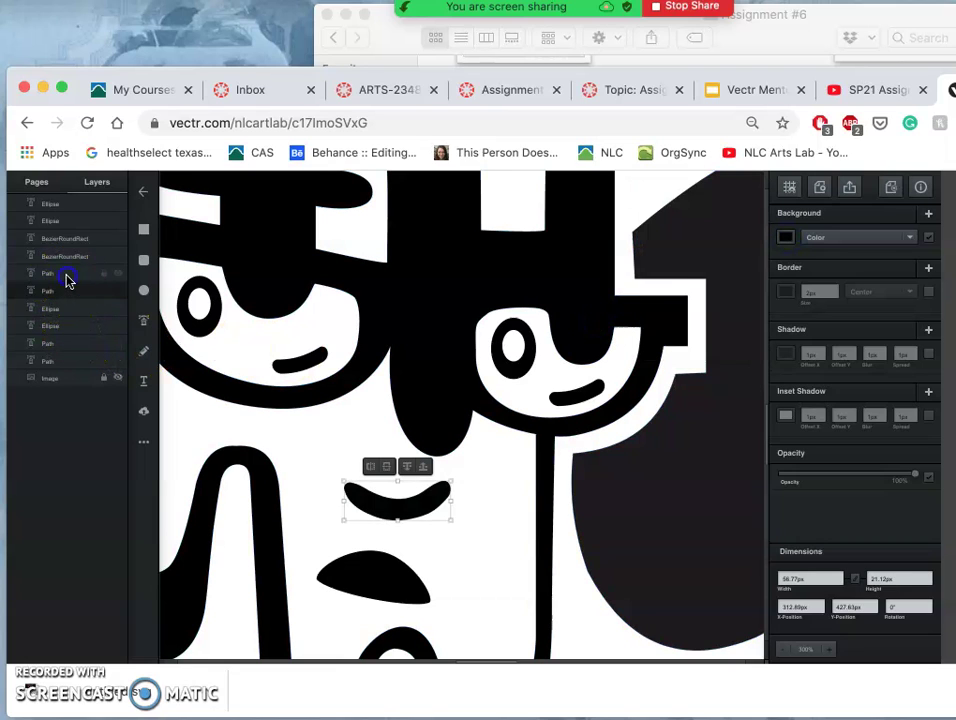
left_click(789, 239)
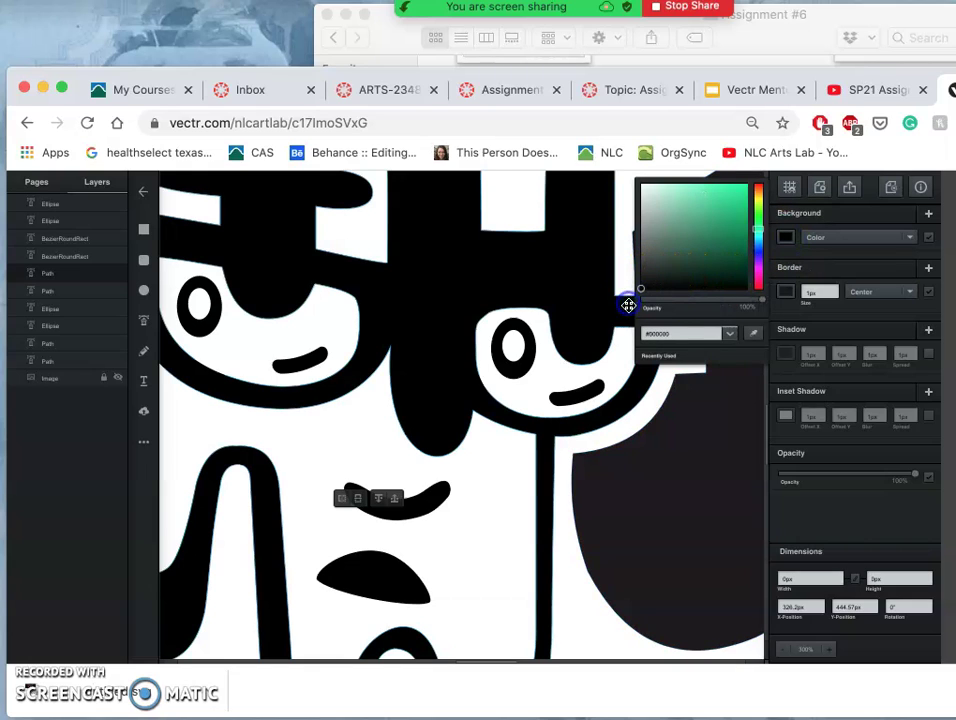
left_click(498, 490)
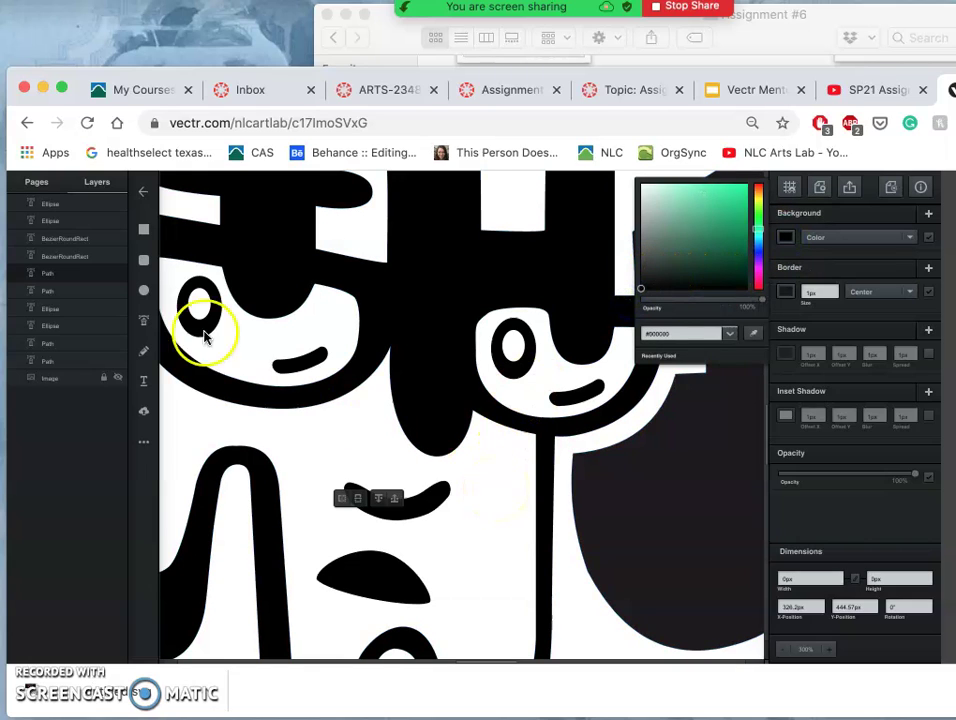
Fill both rounded under-eye strokes and the left eye's pupil together with black (#000000)
left_click(82, 263)
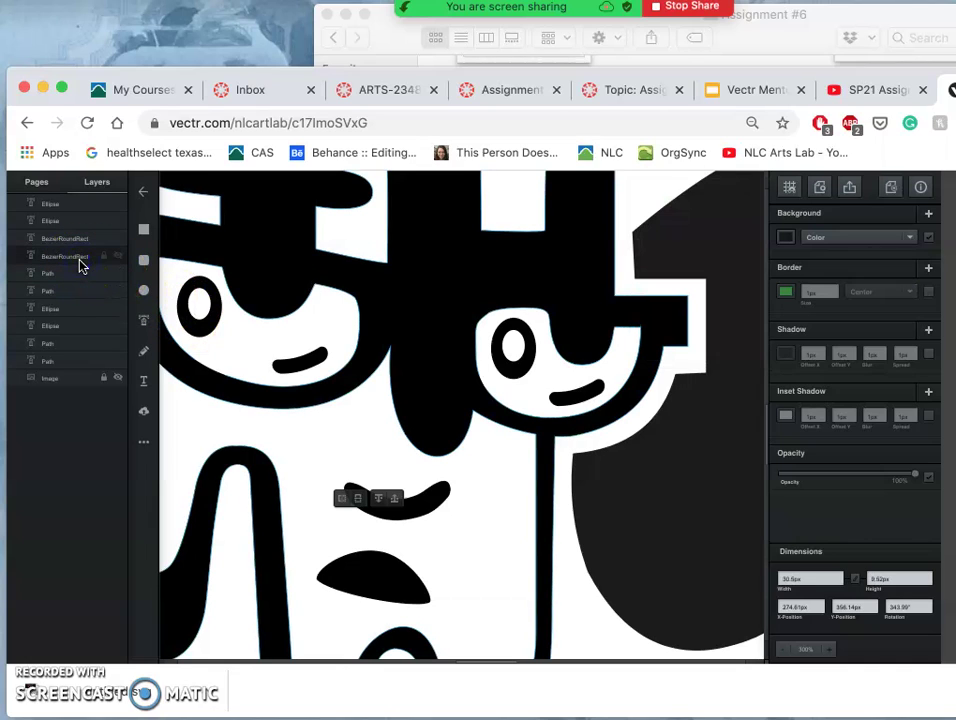
left_click(77, 239)
left_click(67, 218, "shift")
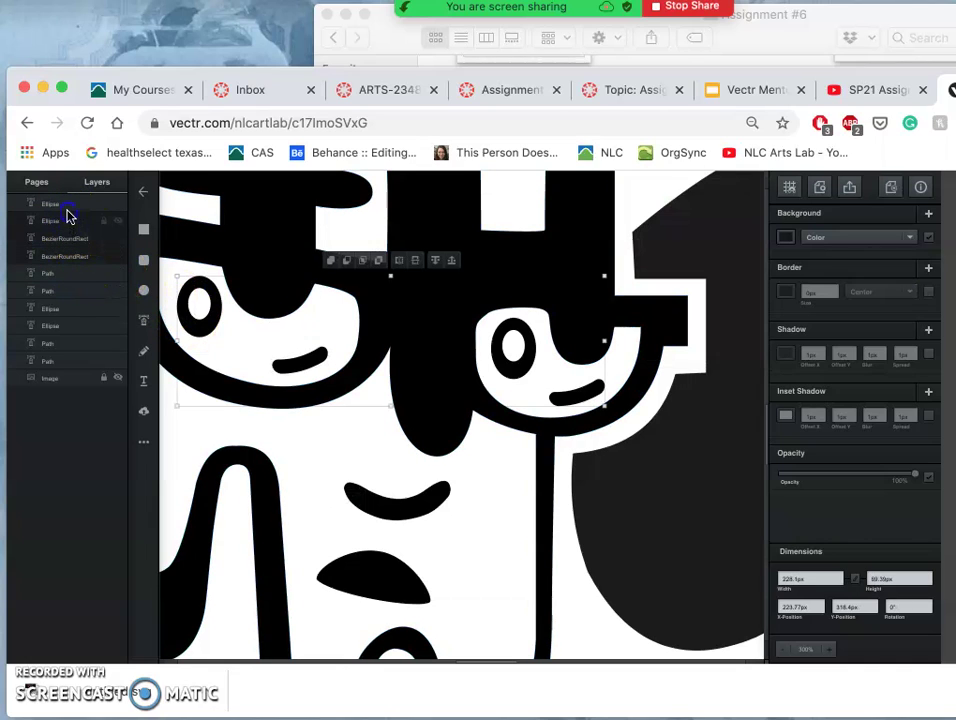
left_click(787, 239)
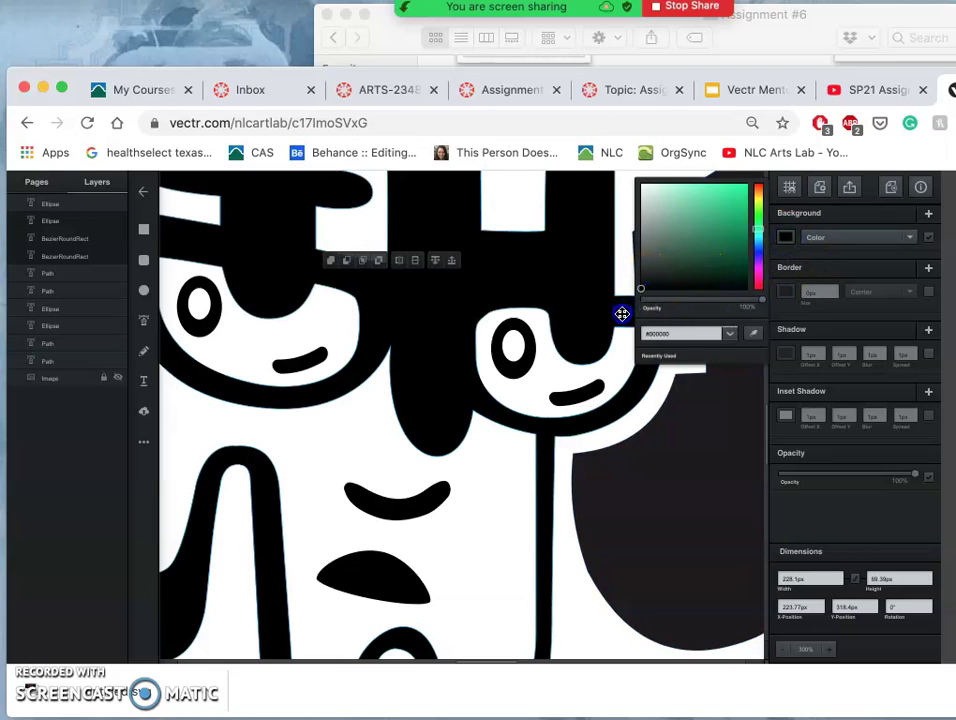
left_click(482, 498)
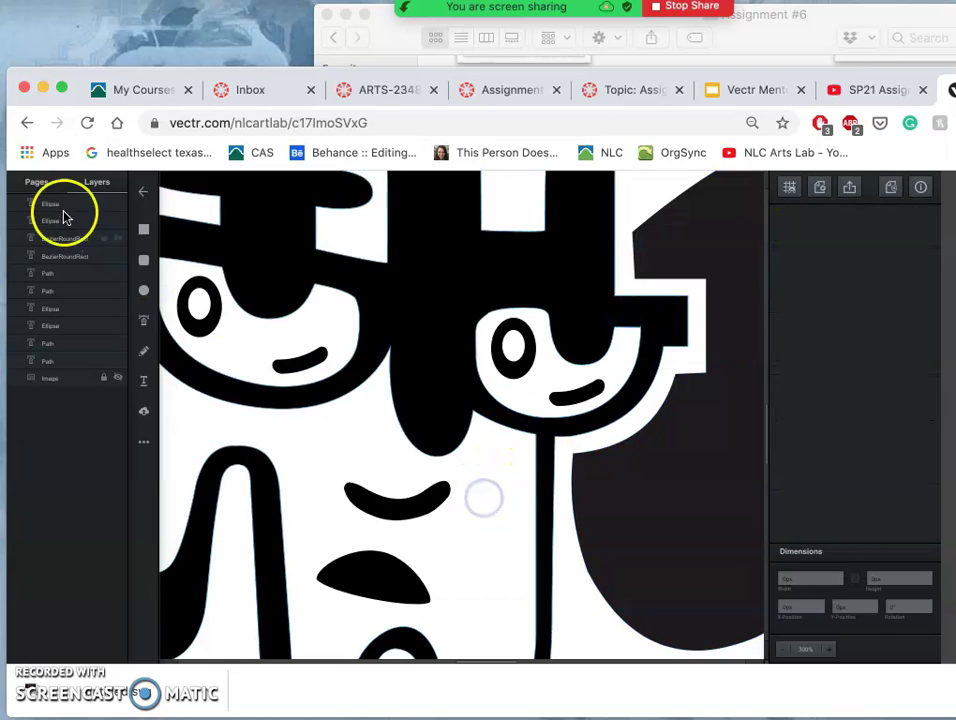
Fill the right eye's pupil ellipse with black (#000000)
left_click(110, 204)
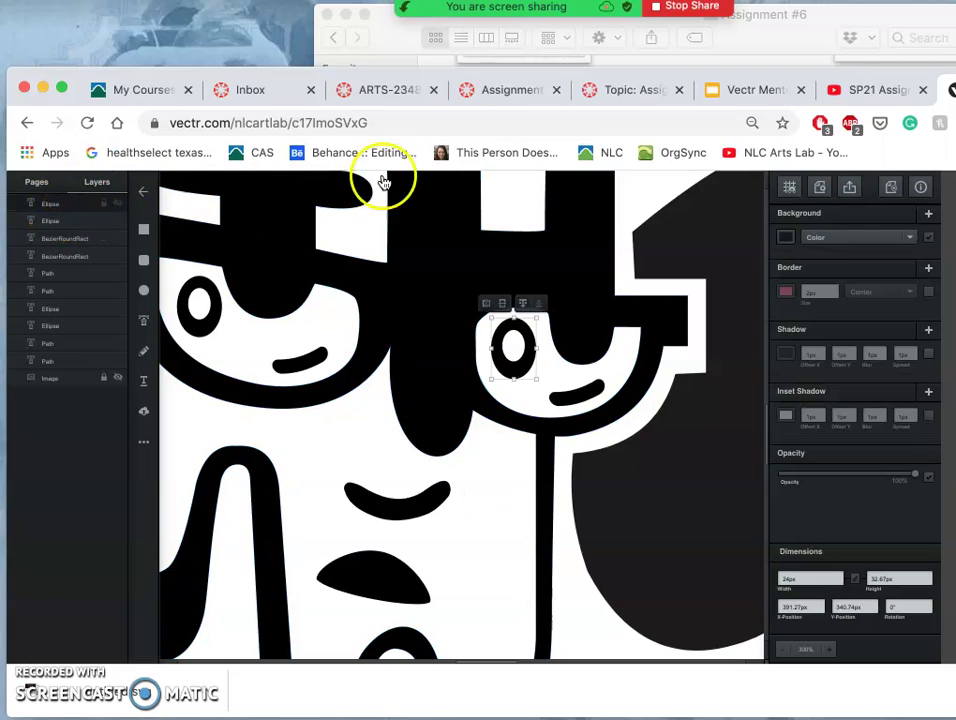
left_click(788, 238)
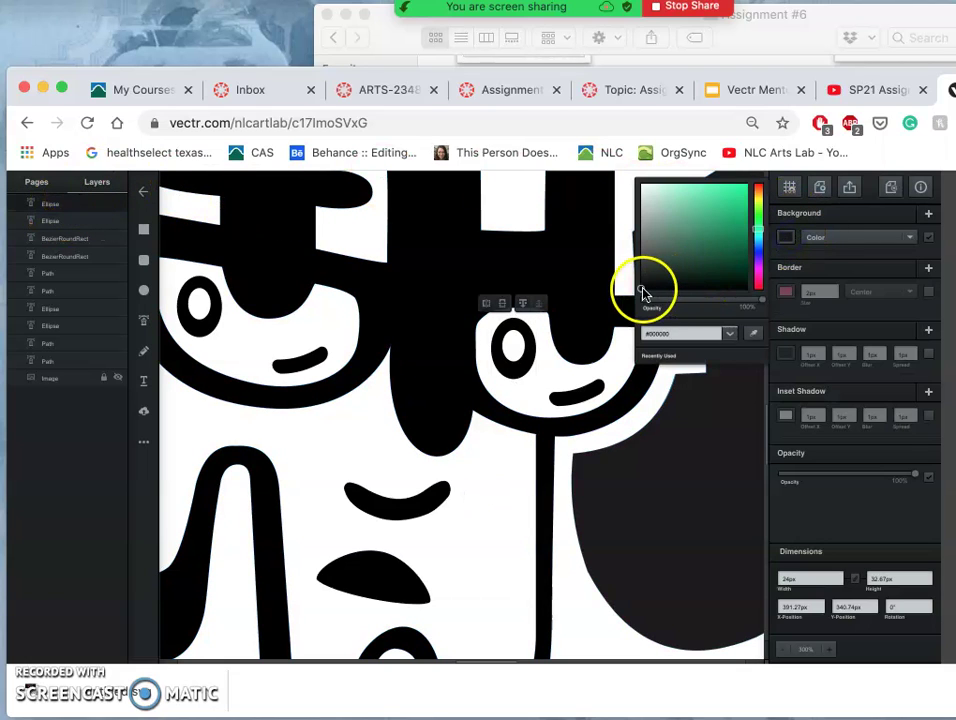
left_click_drag(643, 294, 636, 305)
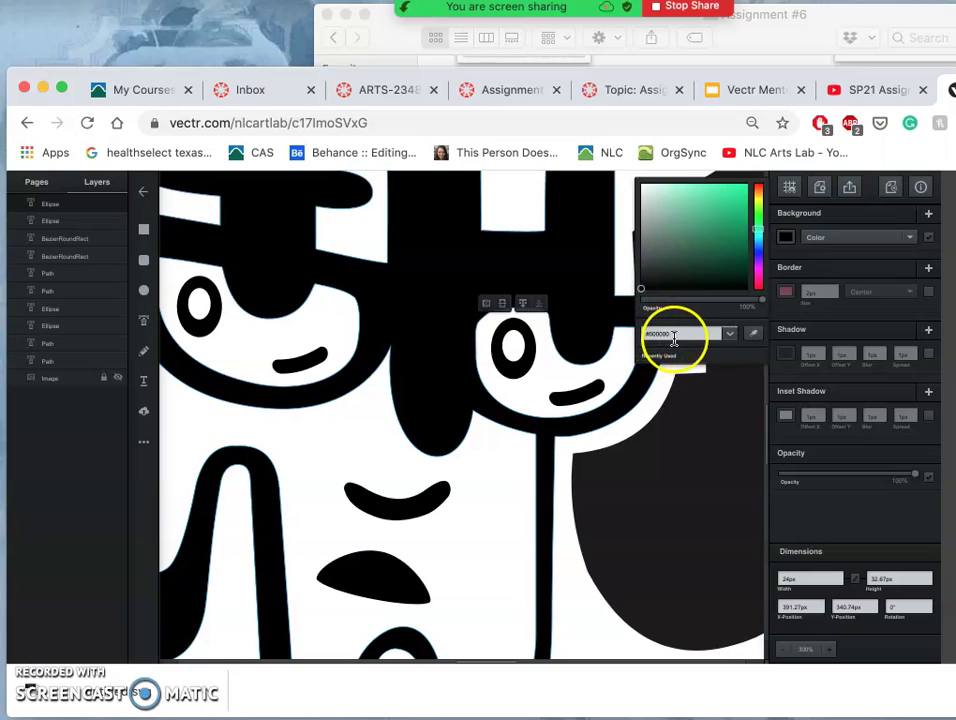
left_click(500, 517)
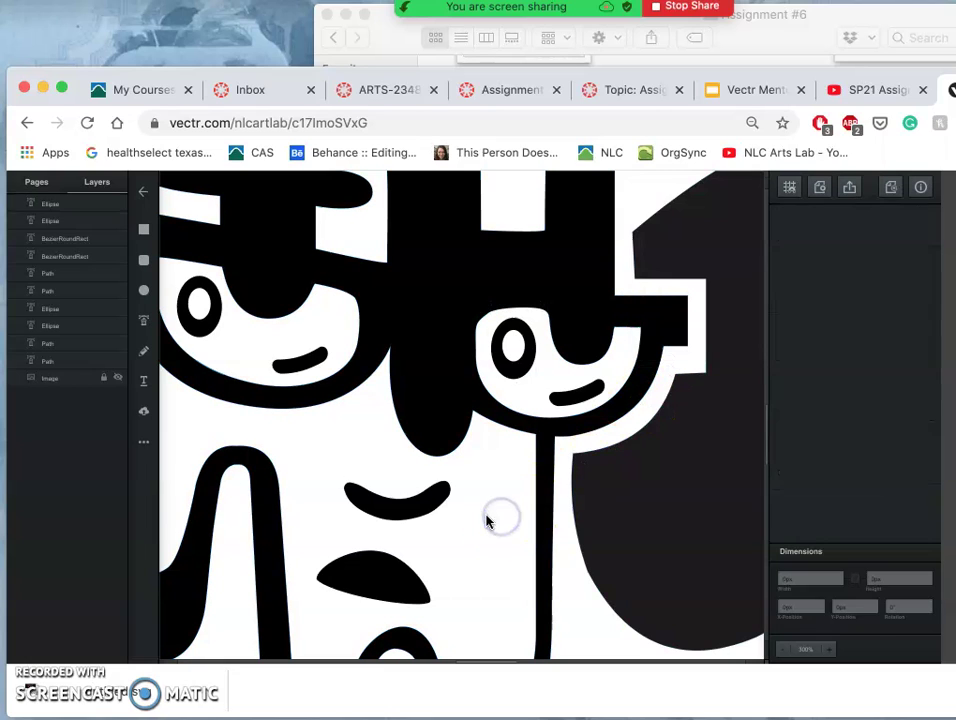
Check the fill colours of the main hair-and-face path and the chin-drip ellipse, and the reference image layer's visibility
scroll(487, 520, "down", 5)
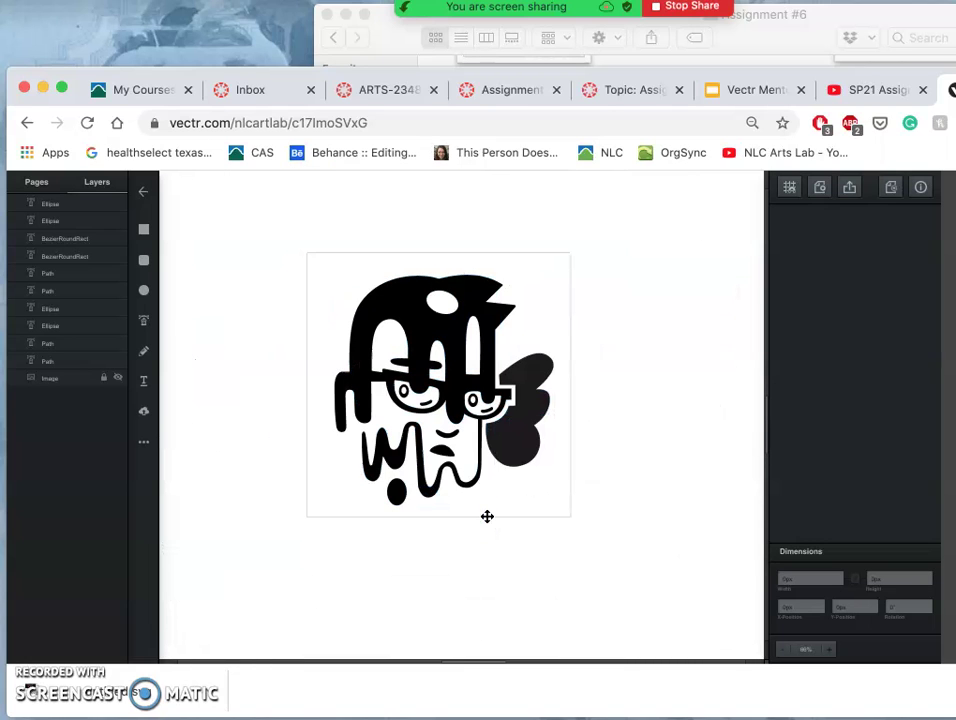
scroll(487, 516, "up", 3)
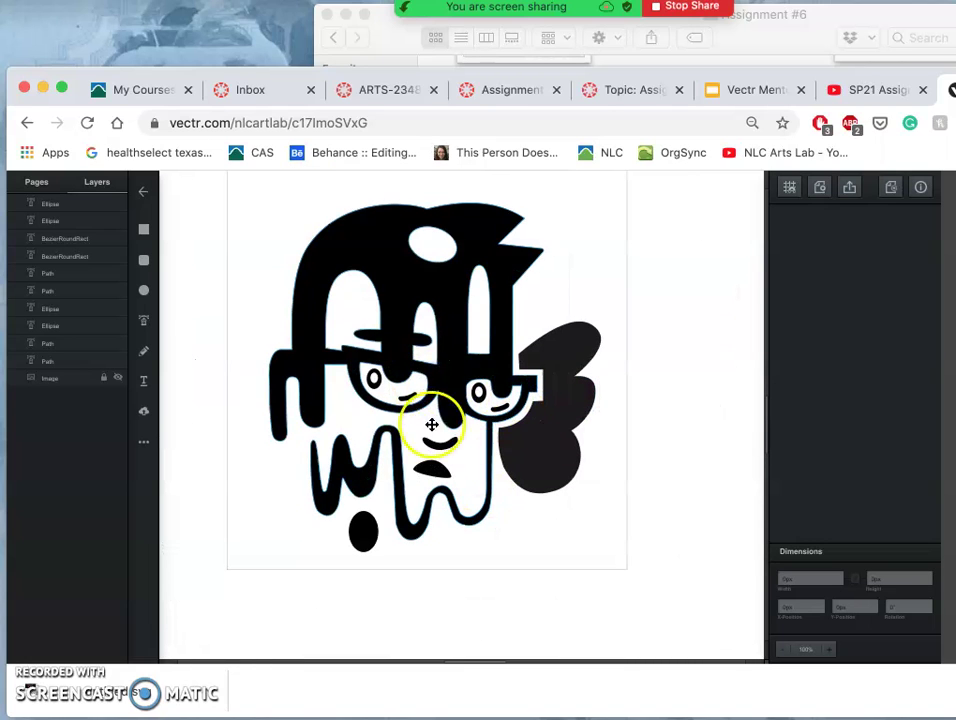
left_click(365, 483)
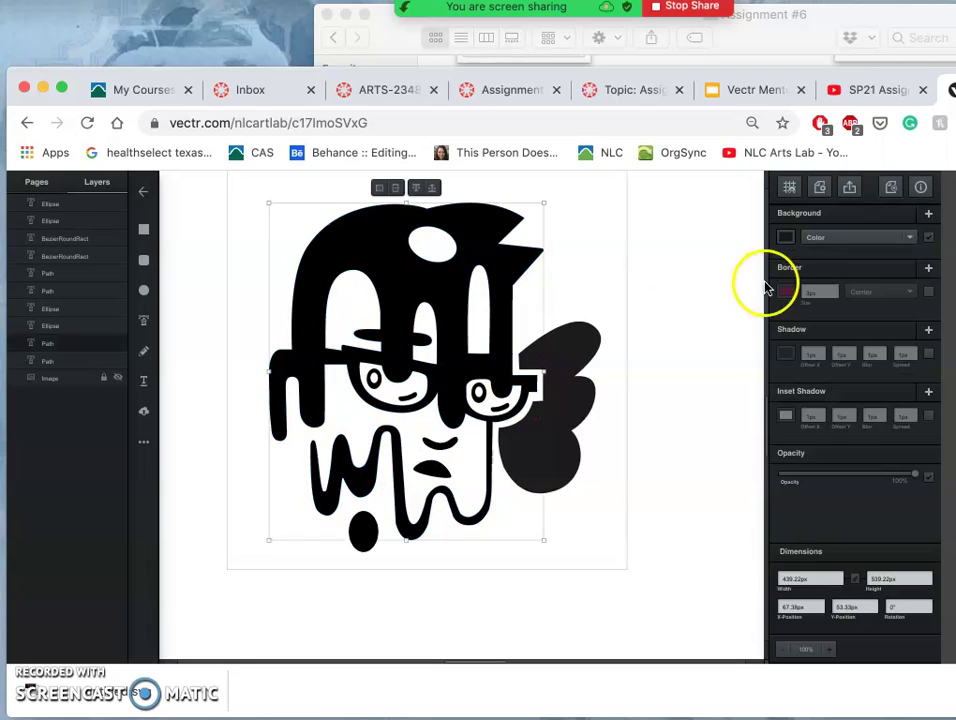
left_click(787, 238)
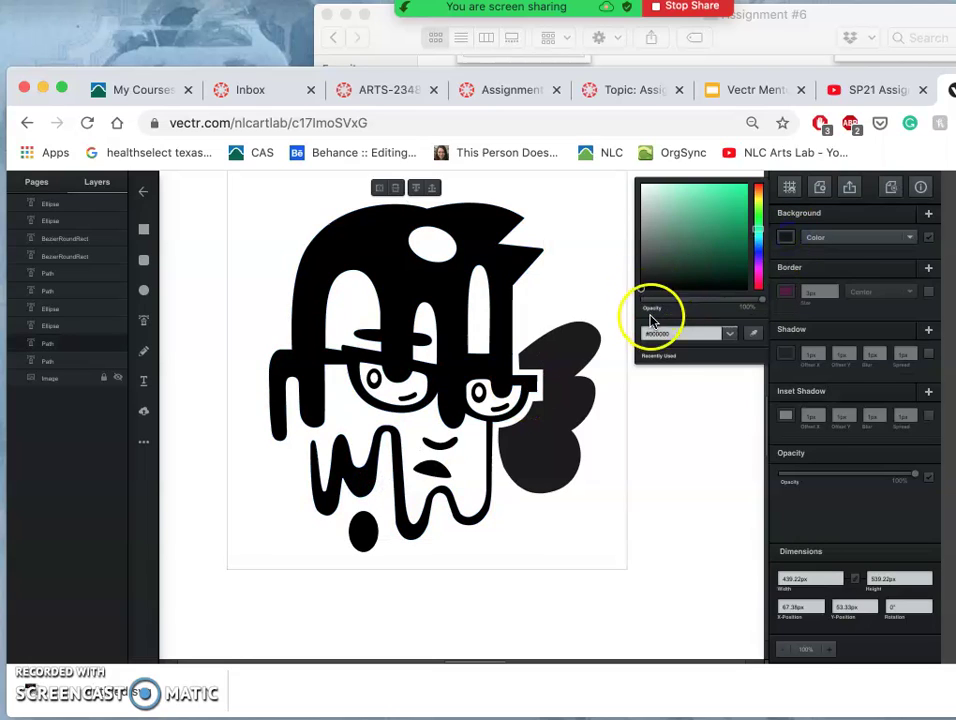
left_click(374, 536)
left_click(363, 529)
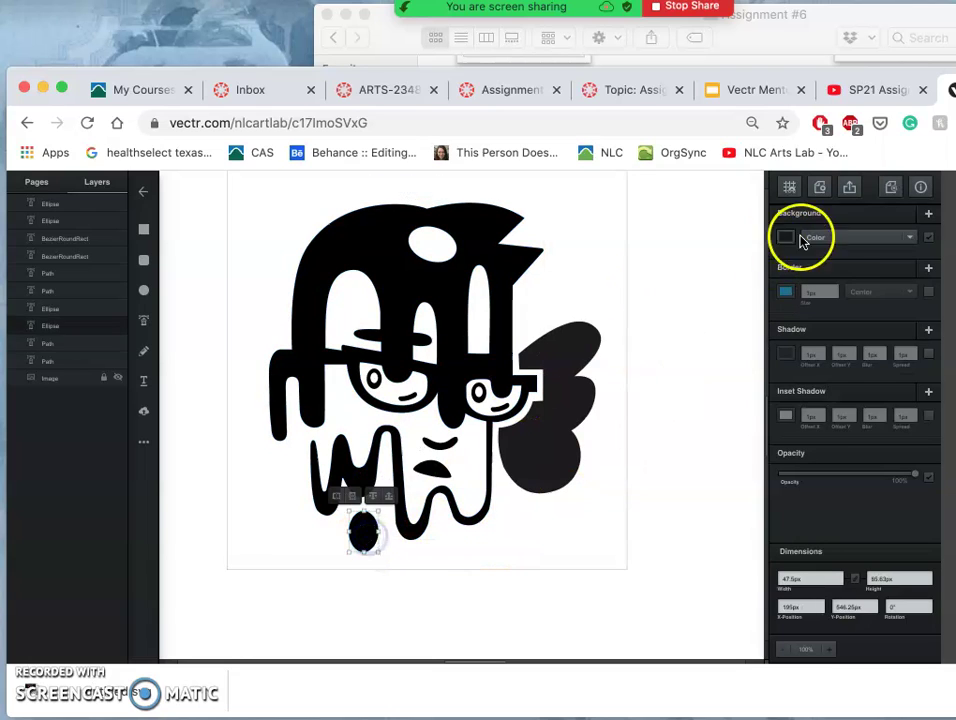
left_click(786, 238)
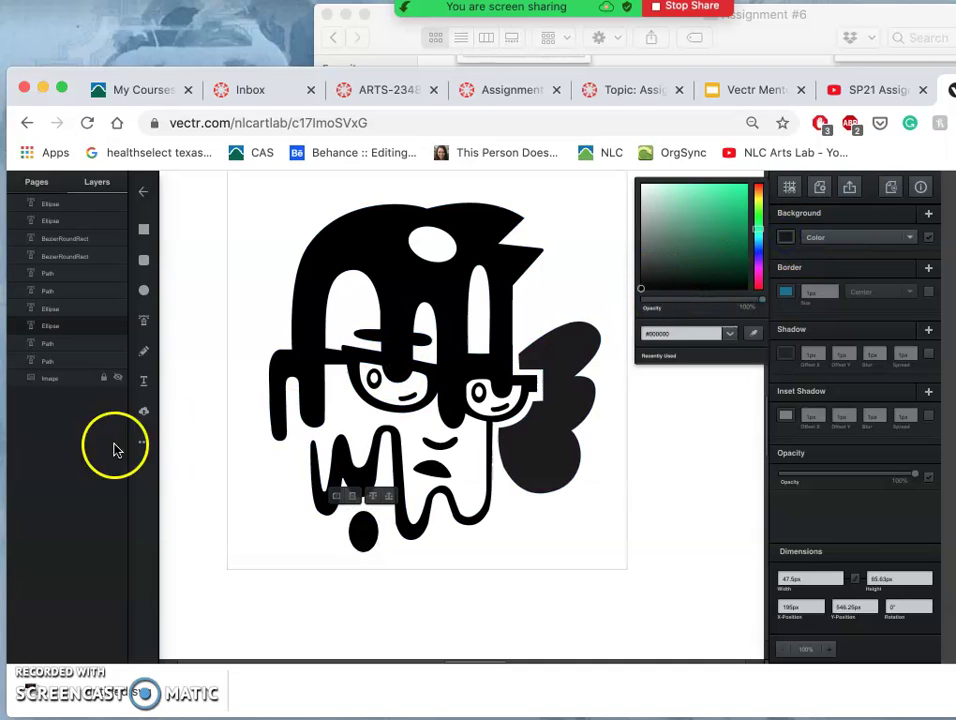
left_click(212, 474)
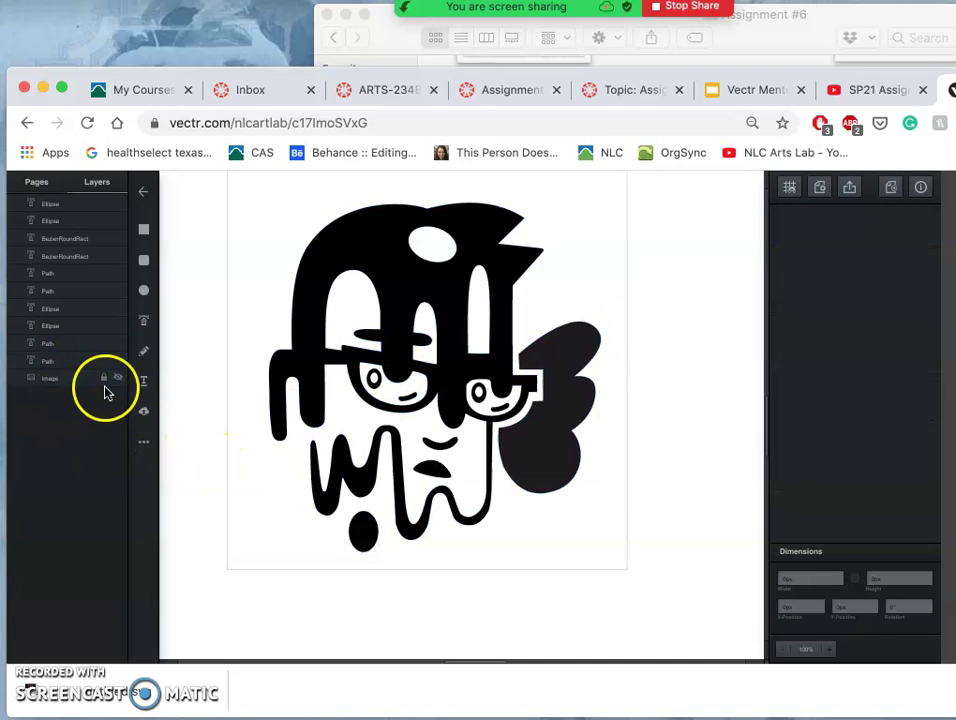
left_click(117, 379)
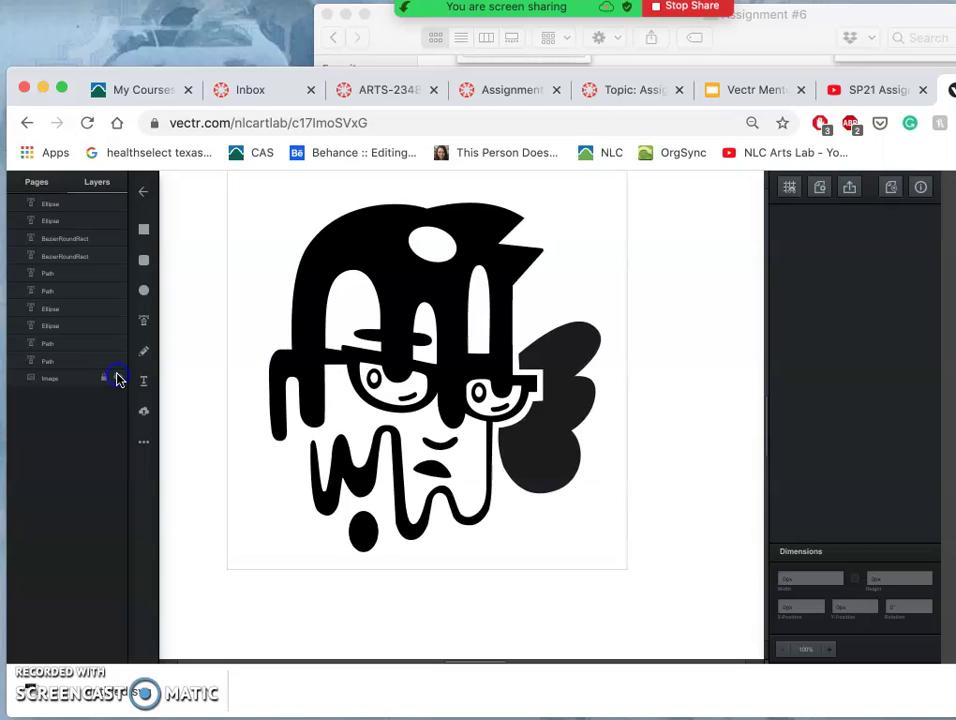
left_click(118, 378)
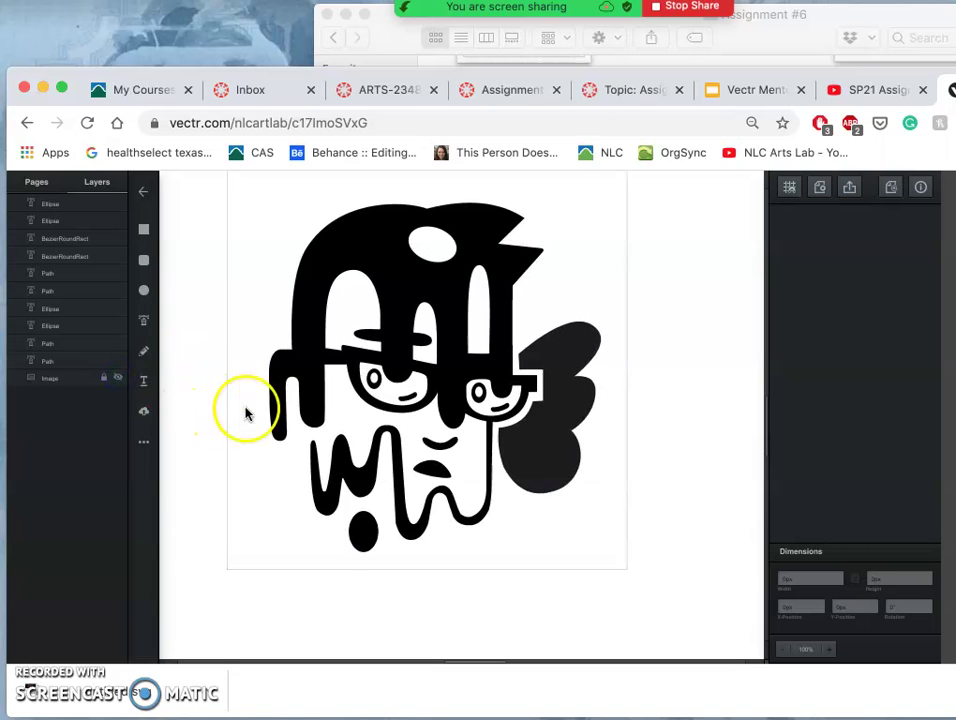
Download the page as an SVG and move untitled.svg from Downloads into the Assignment #6 folder, replacing the older copy
left_click(849, 188)
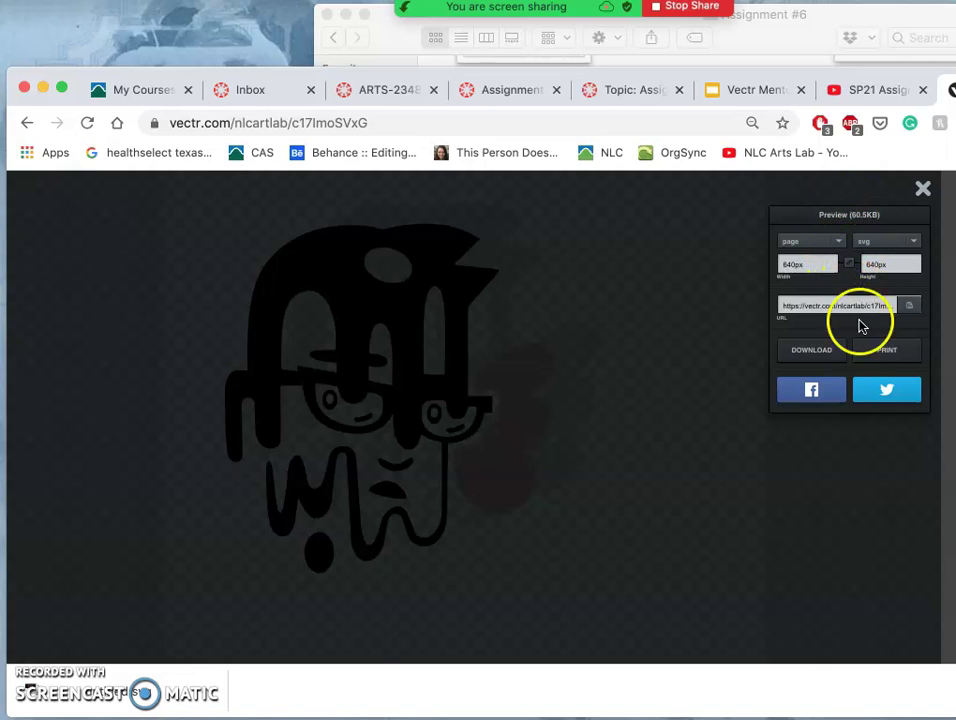
left_click(824, 350)
mouse_move(18, 512)
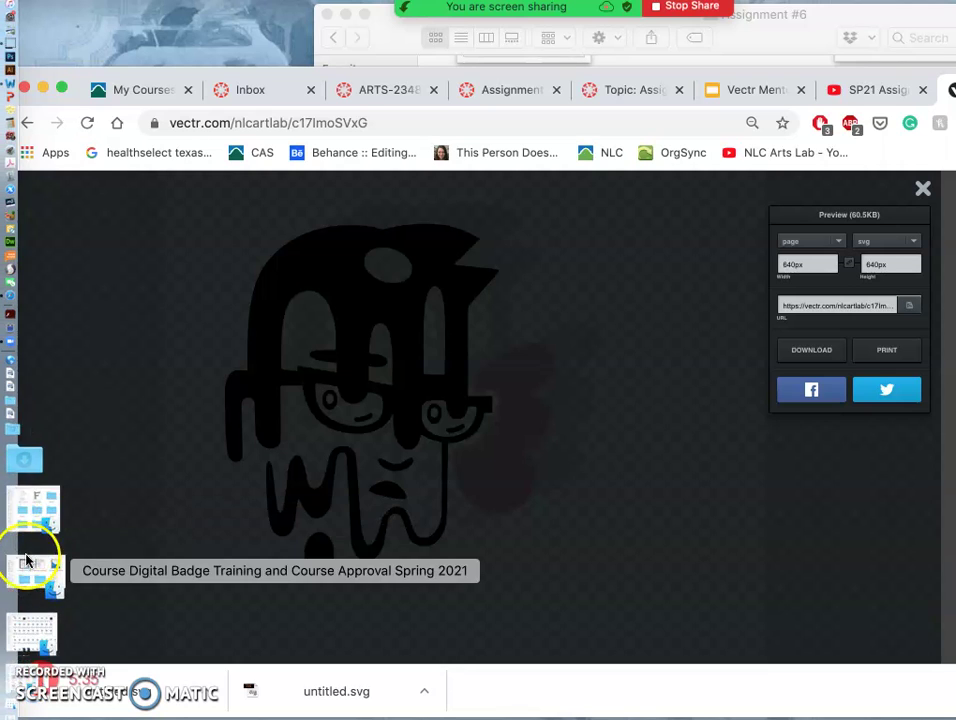
left_click(24, 542)
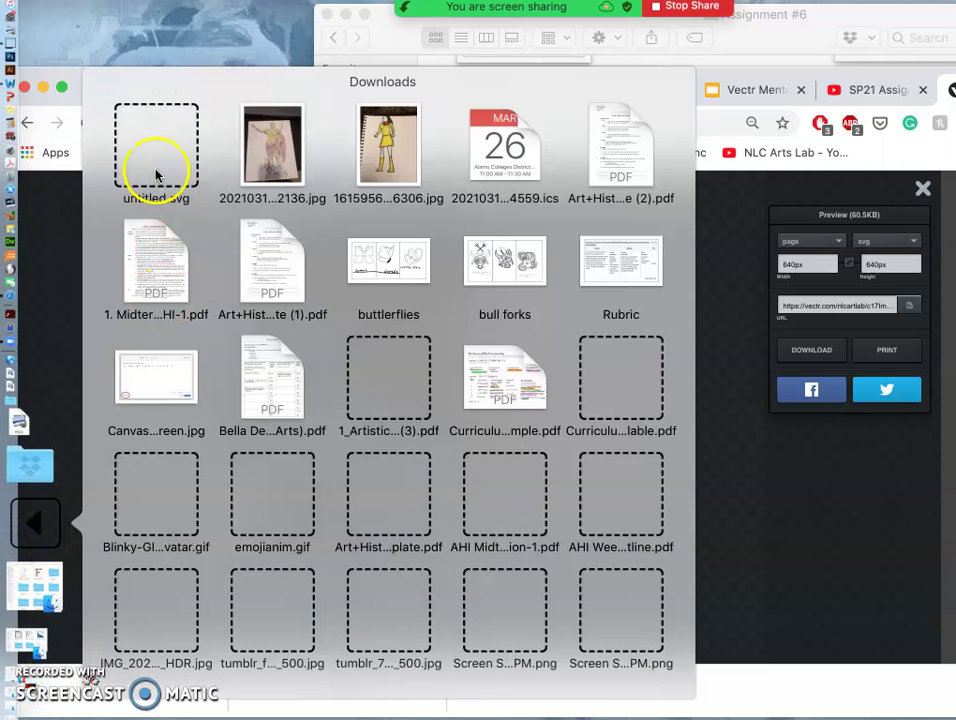
left_click_drag(157, 140, 617, 60)
left_click(621, 65)
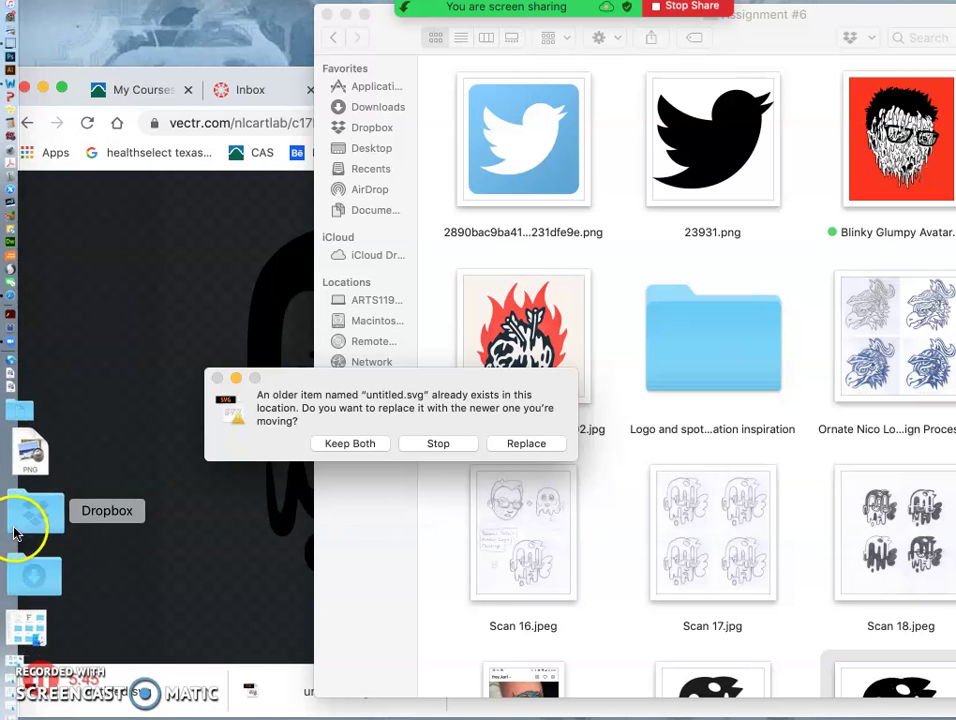
left_click(17, 543)
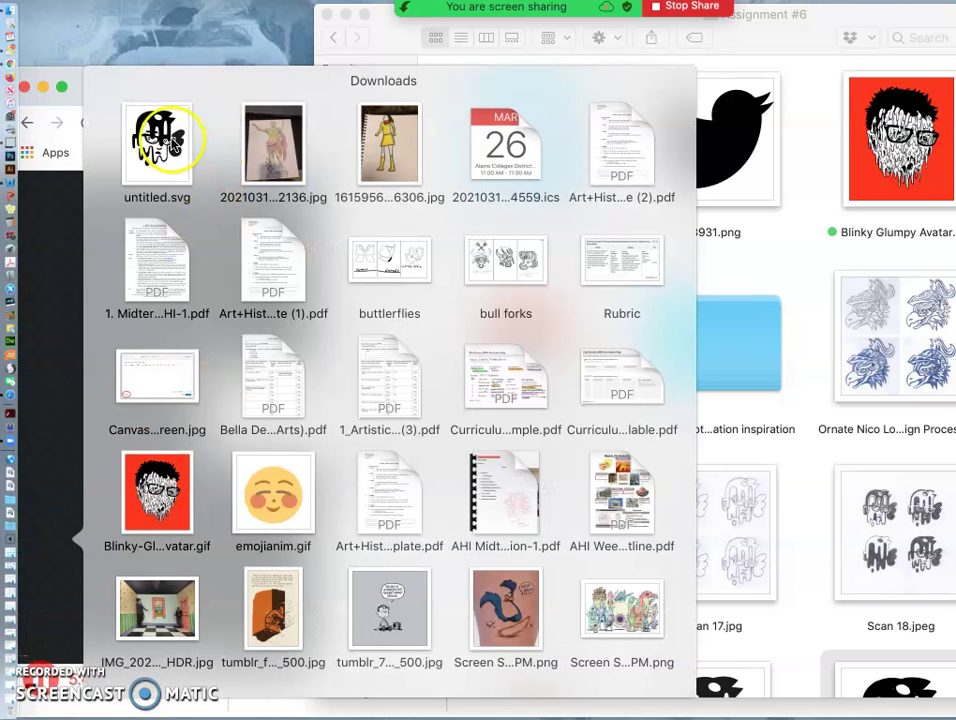
left_click(157, 145)
left_click_drag(157, 145, 790, 250)
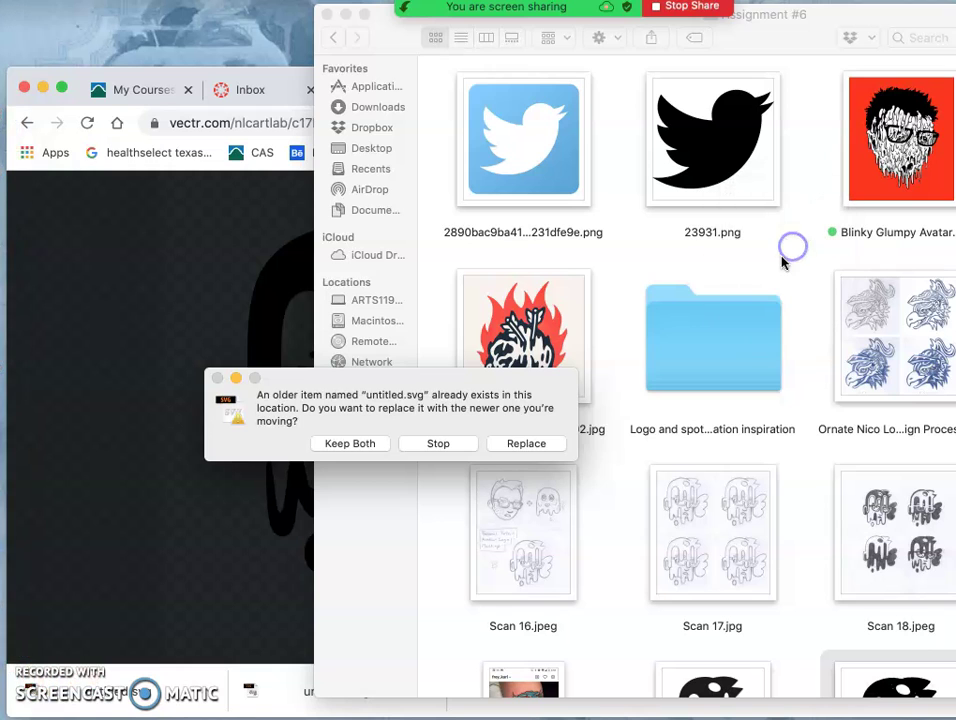
left_click(530, 450)
Open untitled.svg from the Assignment #6 folder in Safari
scroll(636, 414, "down", 5)
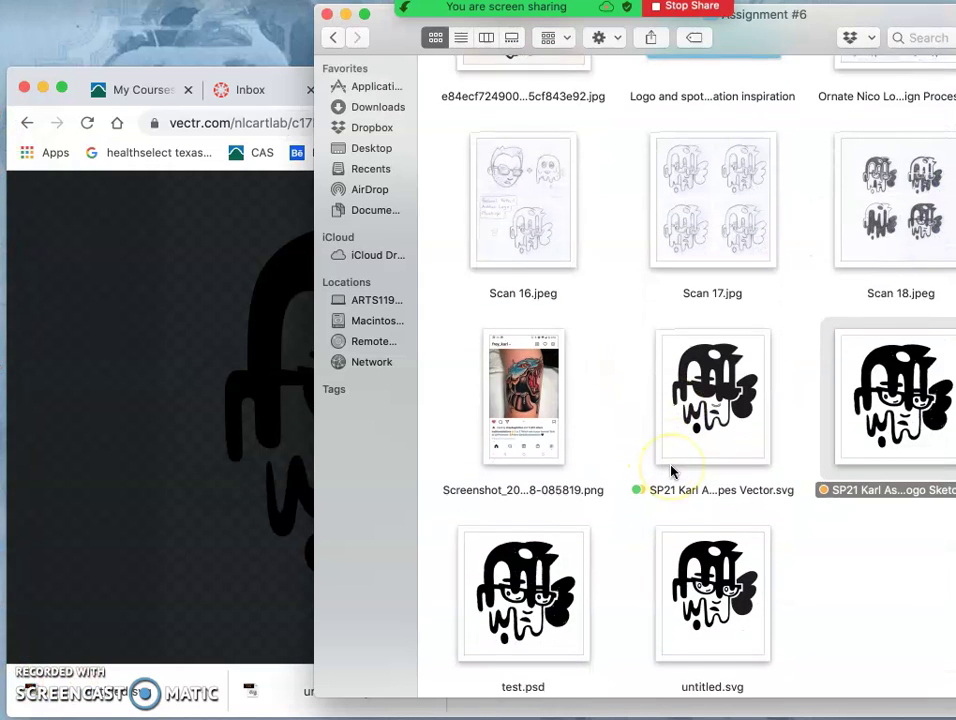
right_click(729, 579)
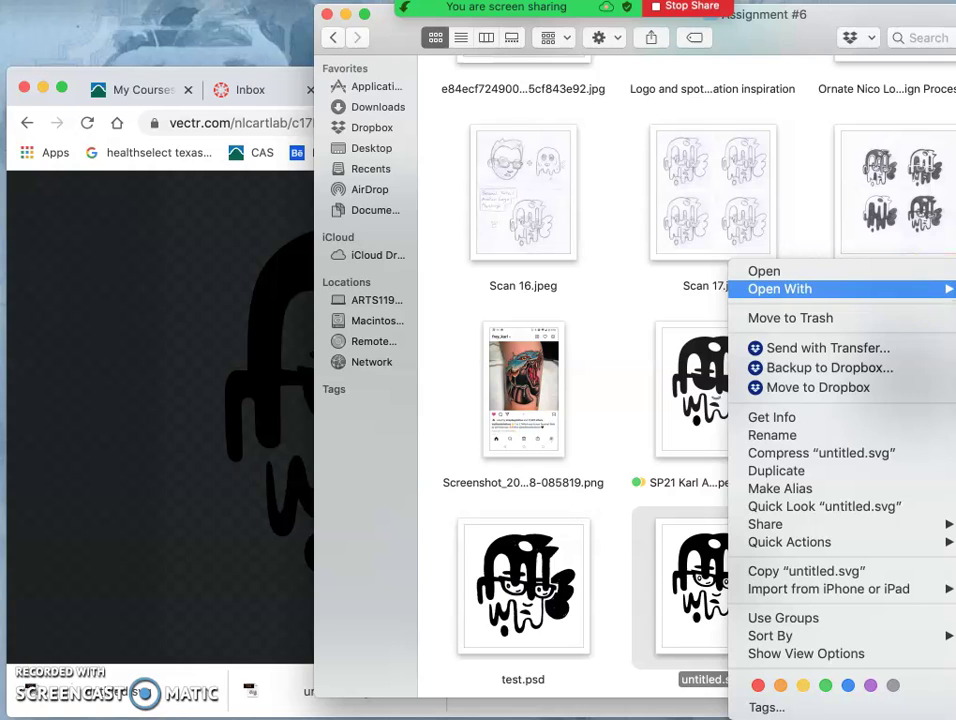
left_click(854, 359)
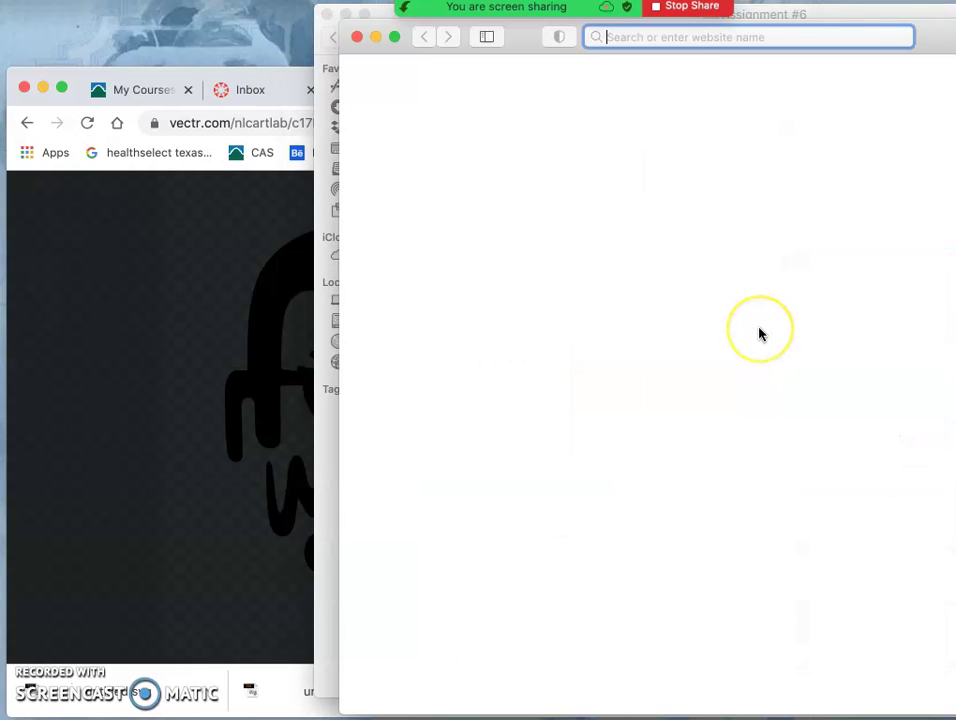
Enlarge the exported untitled.svg in Safari and inspect the whole face and the back hair shape for fill and outline flaws
key("super+plus")
key("super+plus")
key("super+plus")
key("super+plus")
key("super+plus")
key("super+plus")
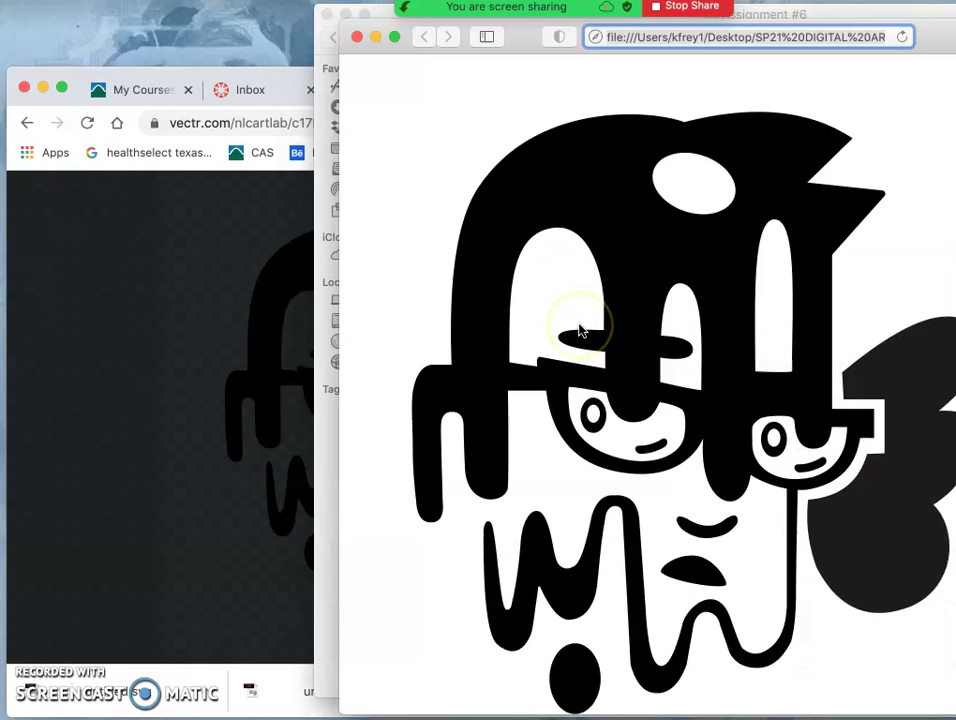
left_click_drag(672, 435, 582, 333)
scroll(693, 503, "down", 3)
scroll(695, 505, "up", 10)
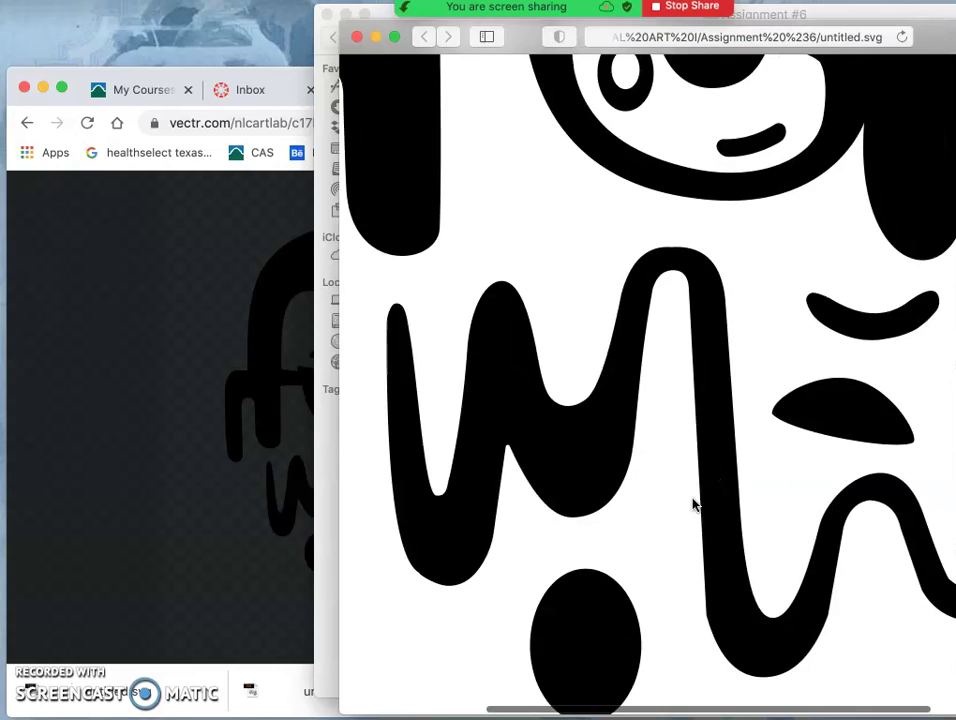
scroll(695, 505, "right", 5)
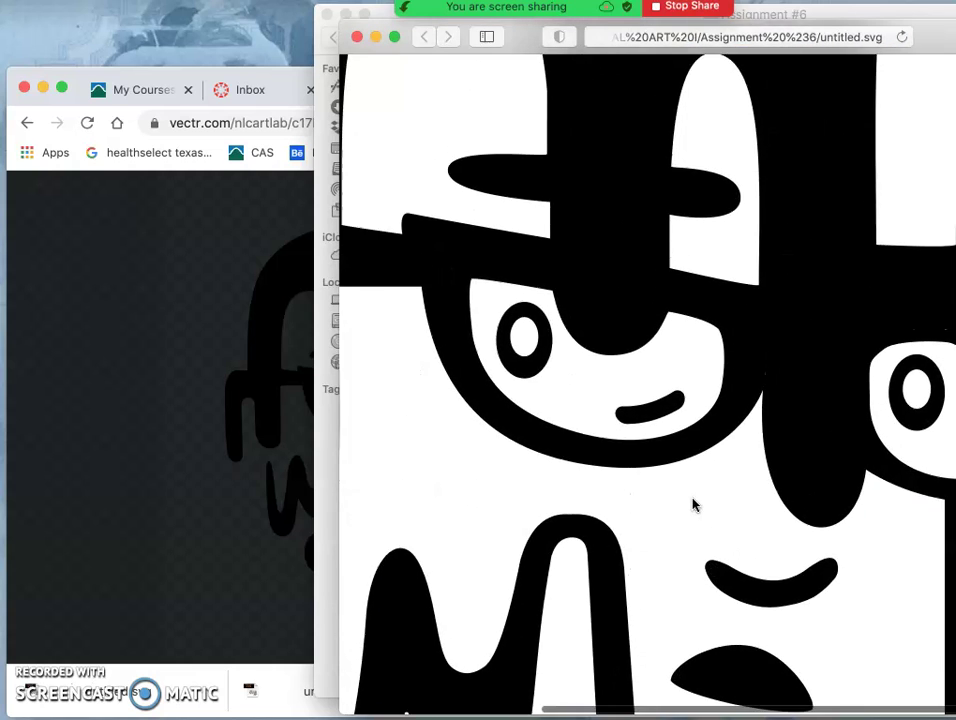
scroll(695, 505, "down", 10)
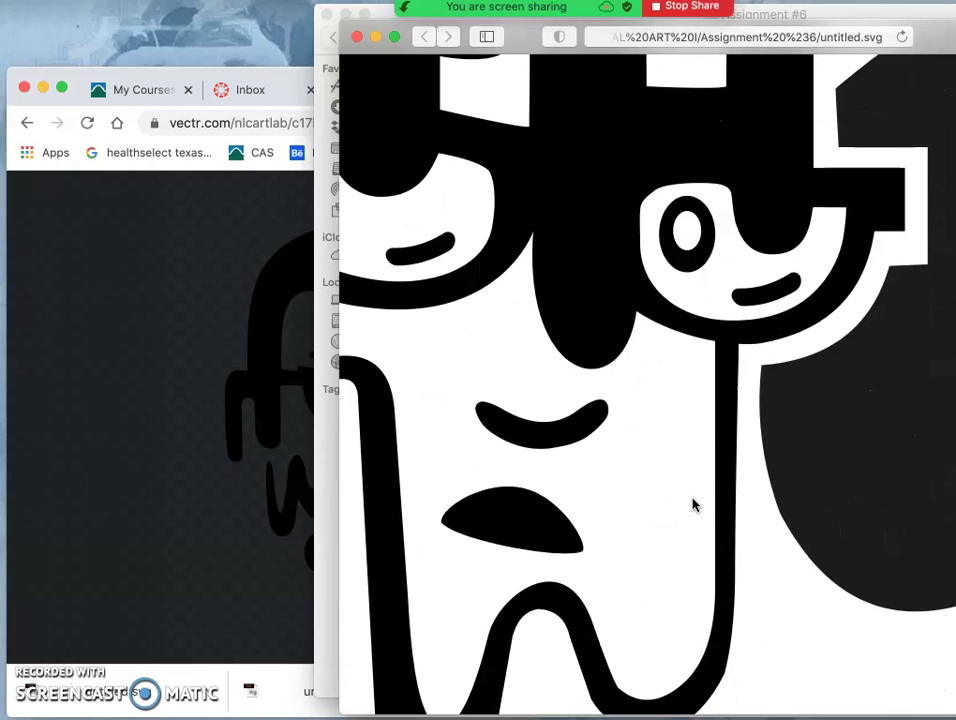
scroll(695, 505, "left", 8)
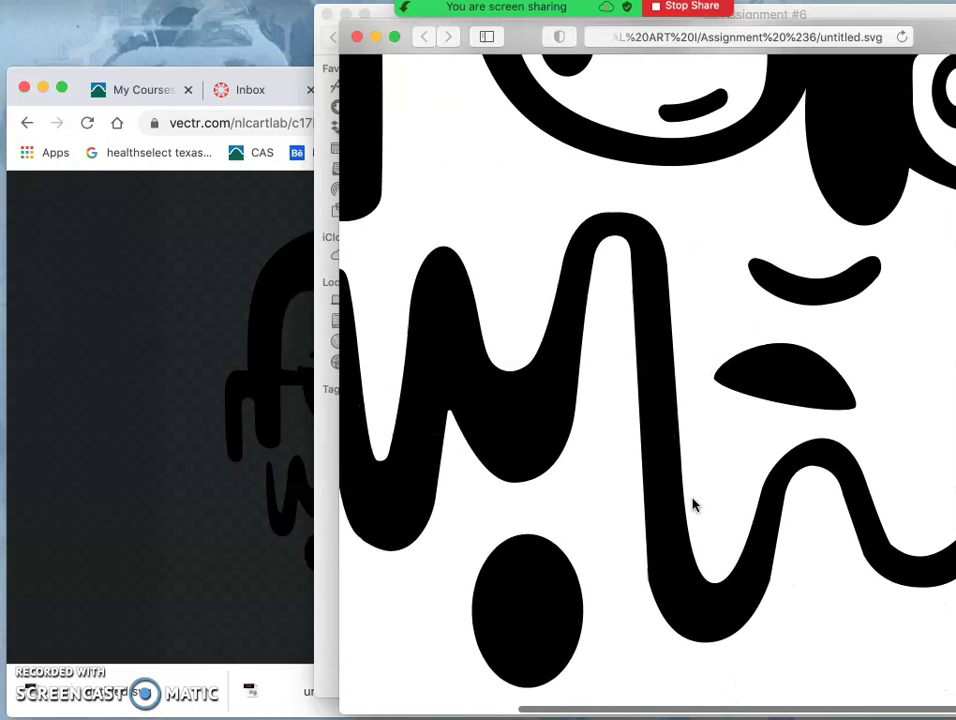
scroll(695, 505, "up", 2)
scroll(695, 505, "up", 20)
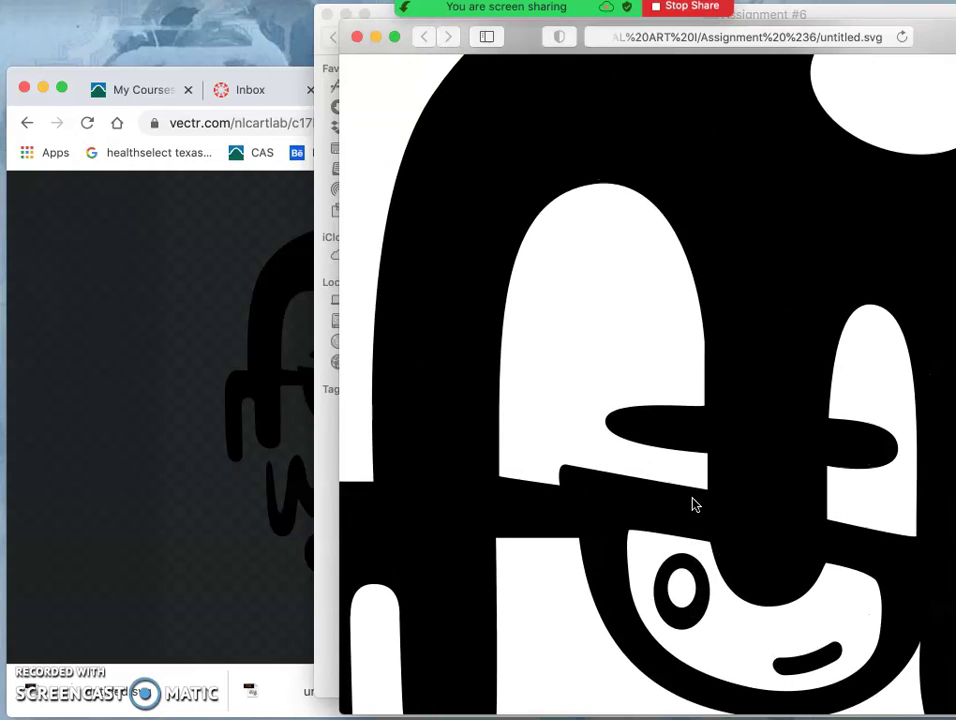
scroll(695, 505, "right", 10)
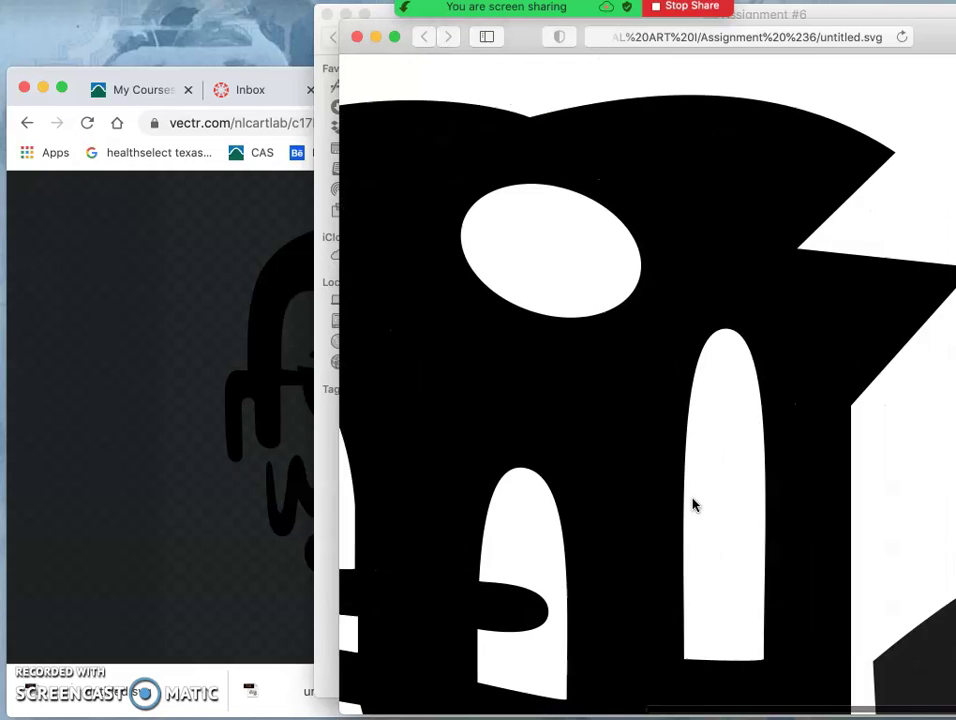
scroll(695, 505, "down", 15)
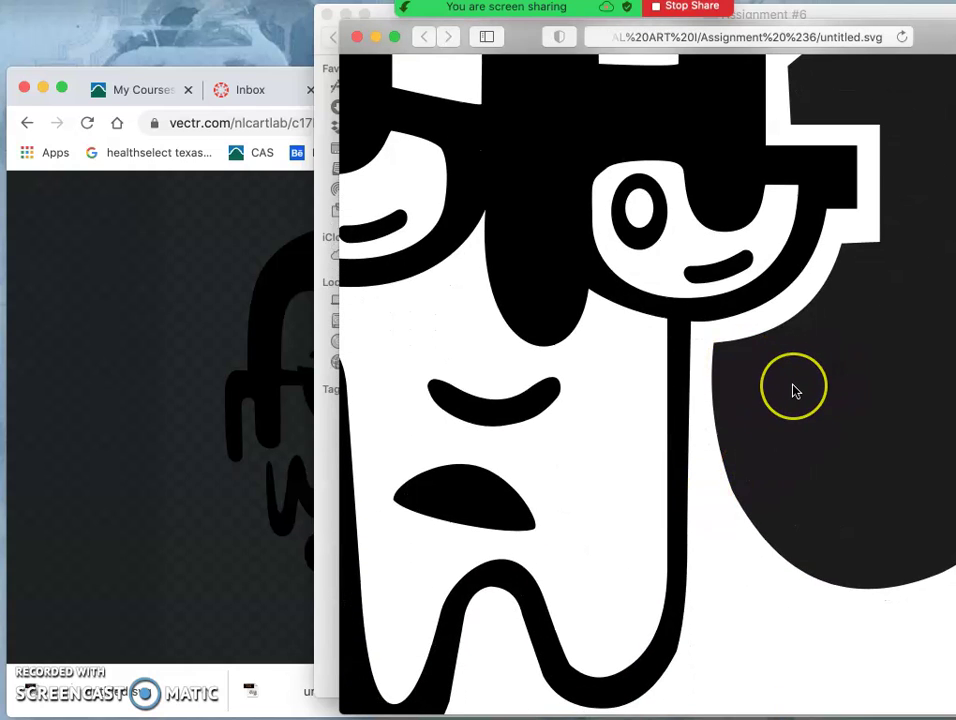
scroll(795, 390, "up", 4)
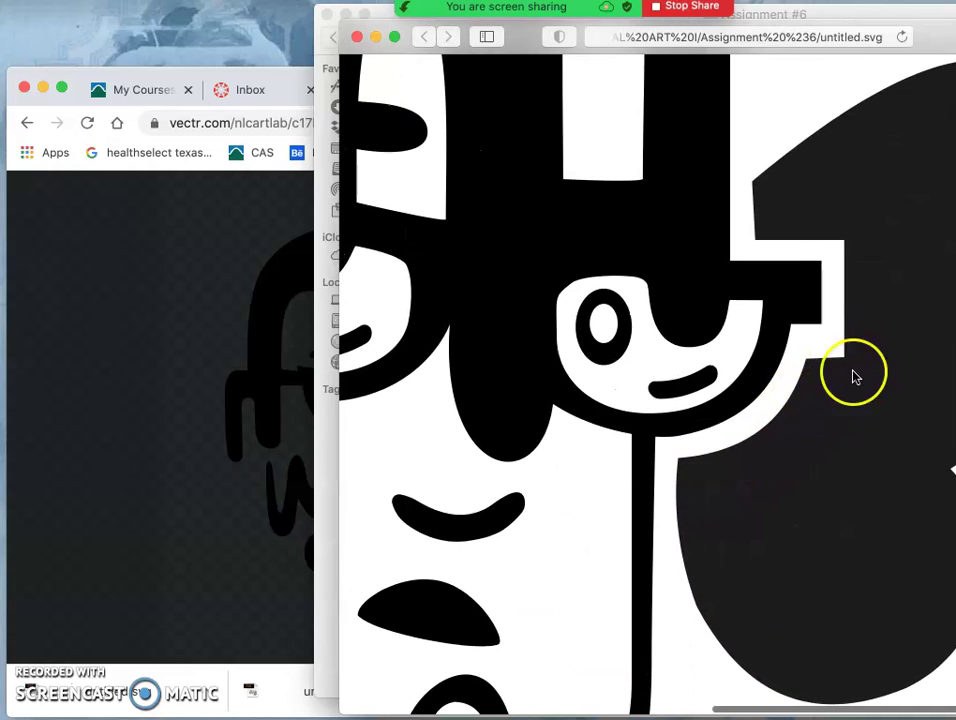
Switch back to Vectr, close the export preview and fill the lobed hair shape behind the glasses with black
left_click(237, 472)
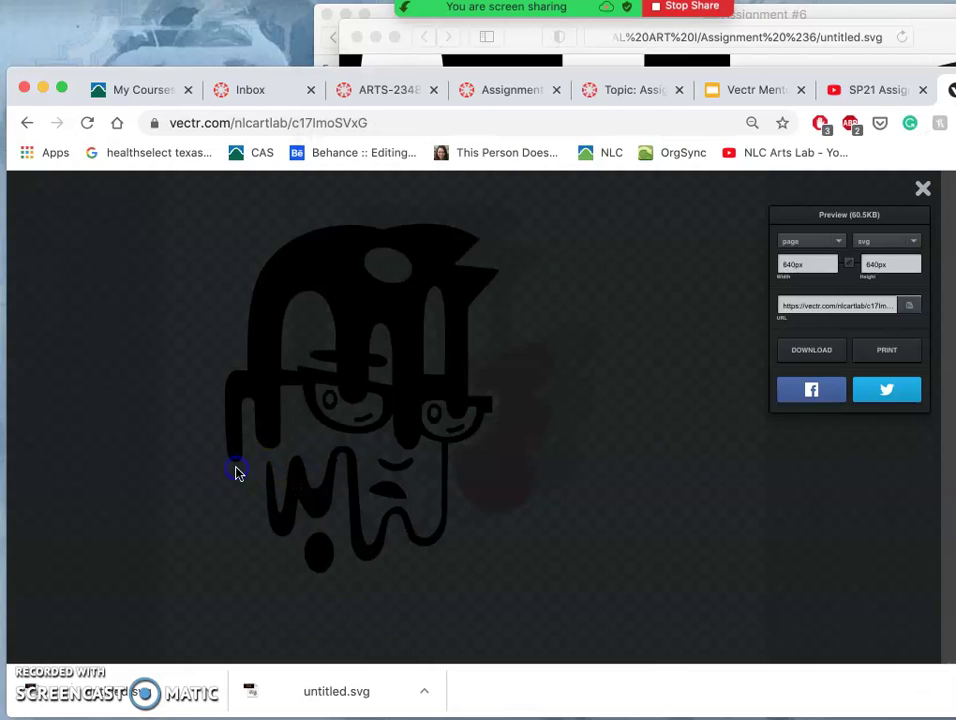
left_click(925, 190)
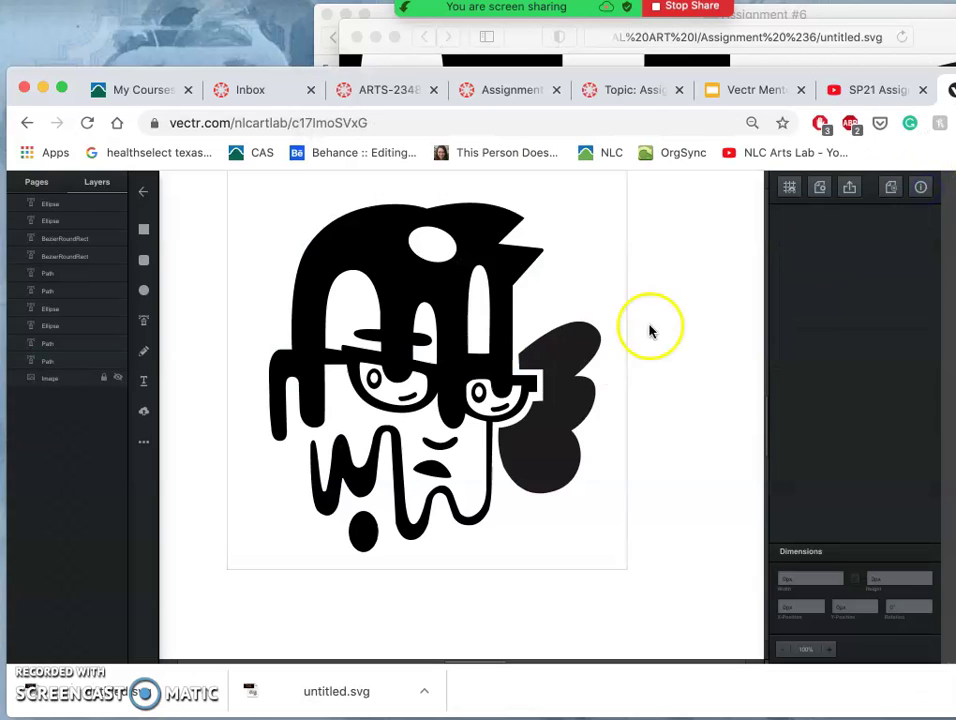
left_click(574, 384)
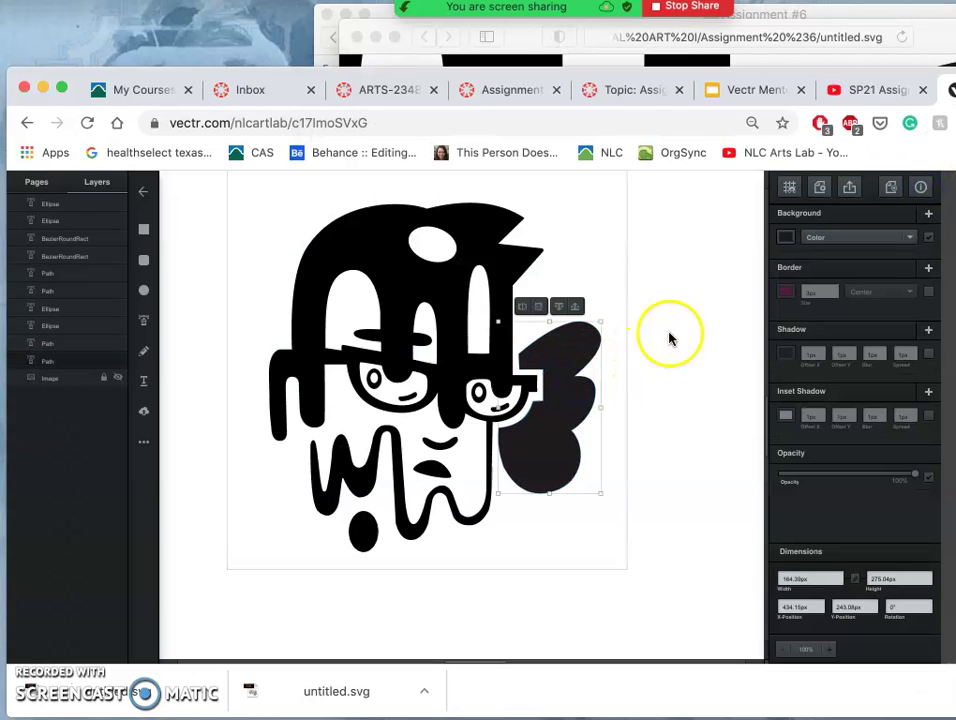
left_click(786, 237)
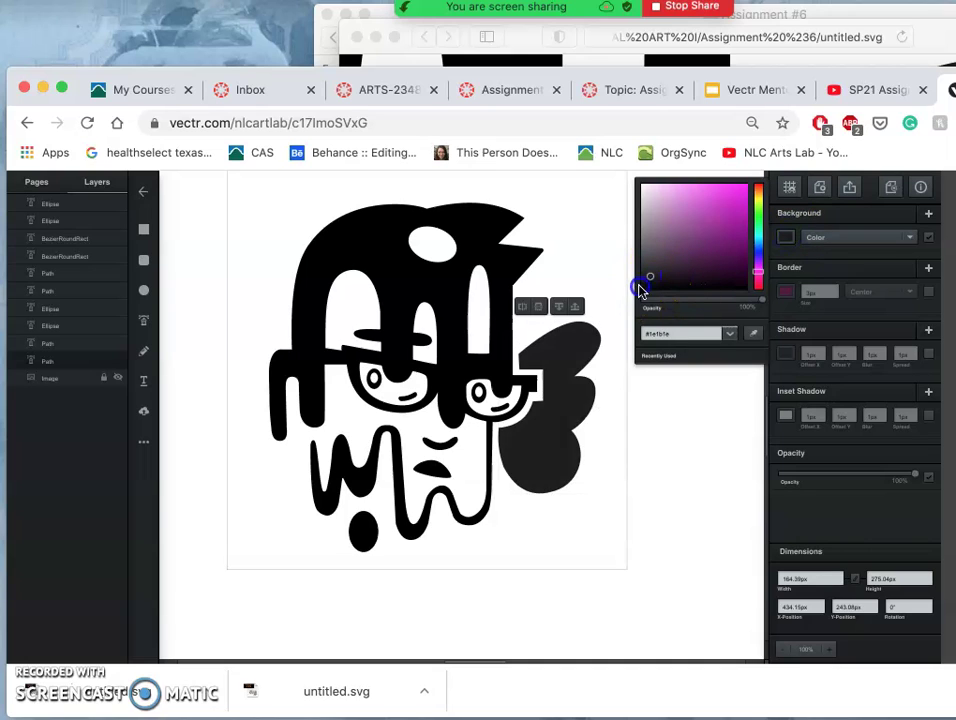
left_click_drag(640, 290, 626, 308)
left_click(660, 429)
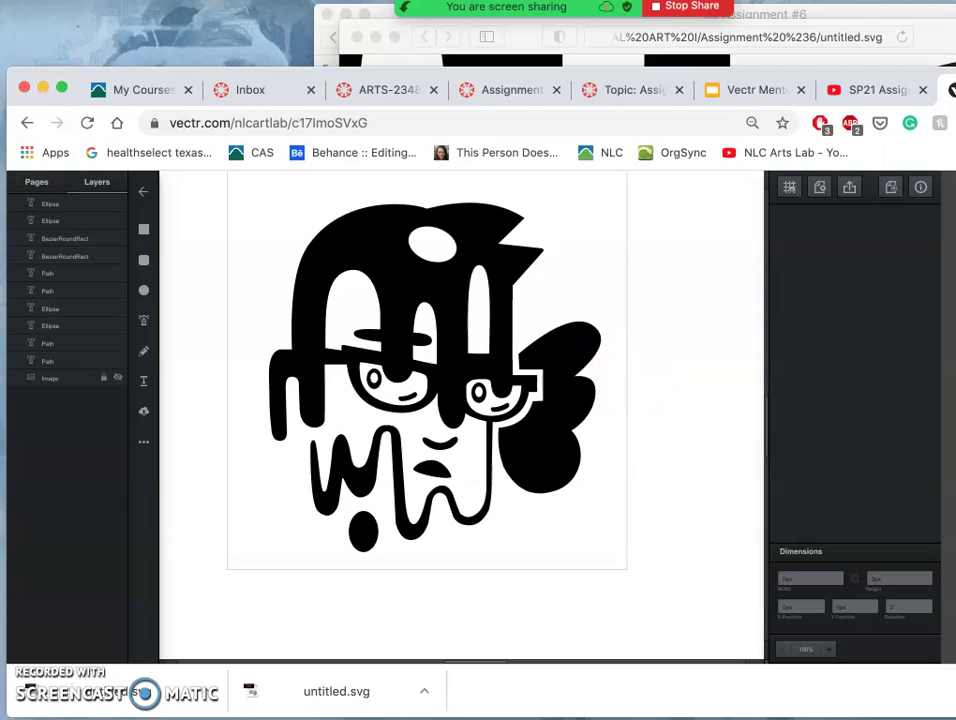
Switch to Safari and examine the outlines of the lower face drips and the chin ellipse in the exported SVG
left_click(940, 45)
scroll(720, 389, "down", 5)
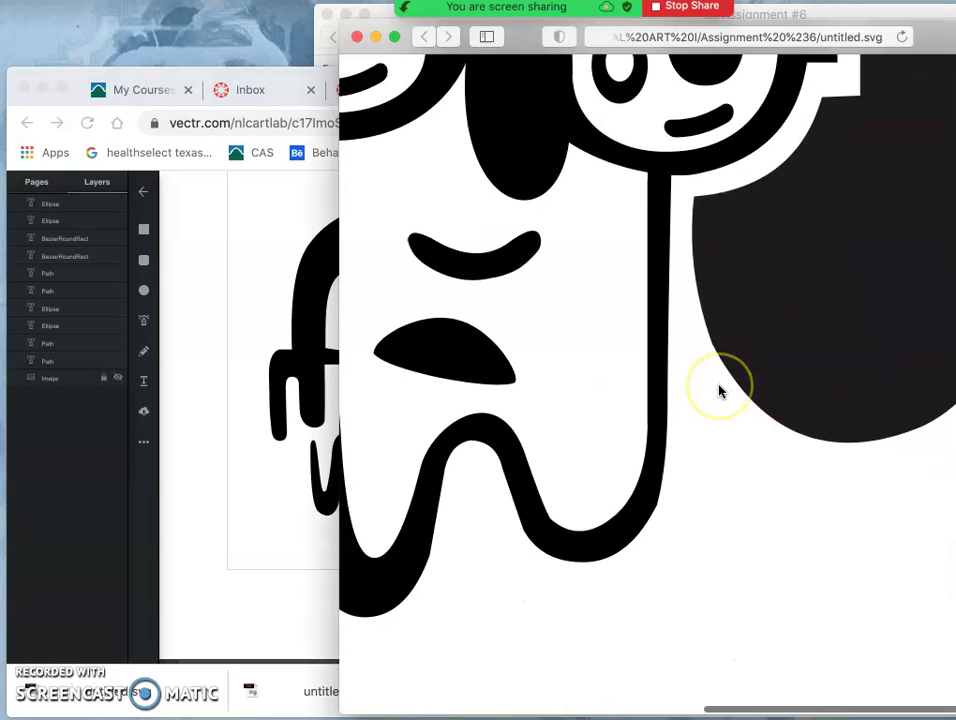
scroll(720, 389, "left", 1)
scroll(719, 391, "left", 5)
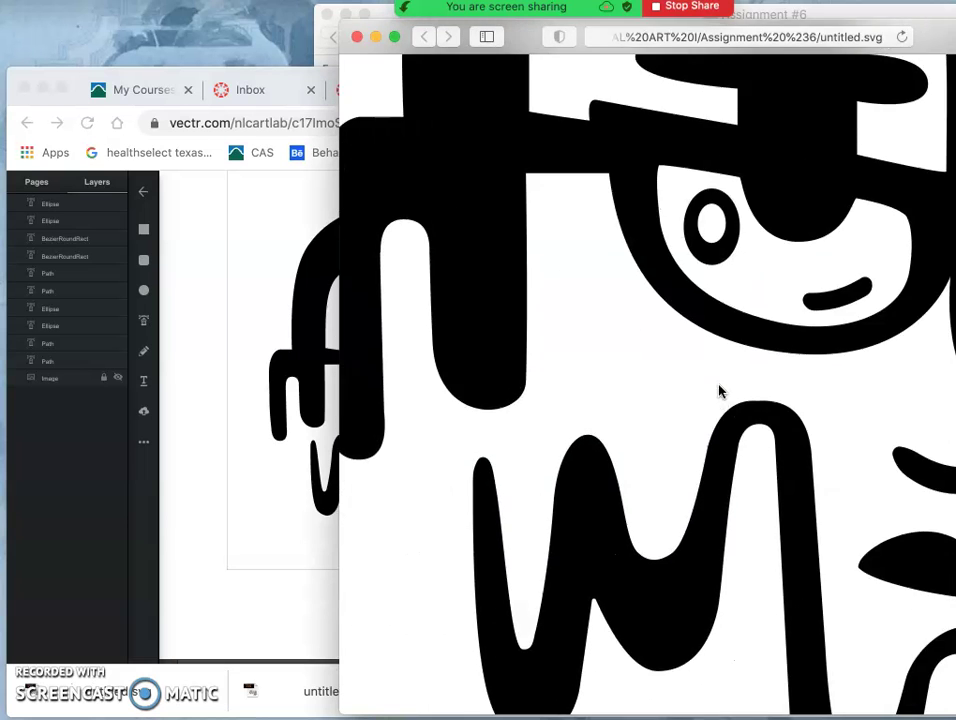
scroll(719, 391, "right", 5)
scroll(719, 391, "down", 4)
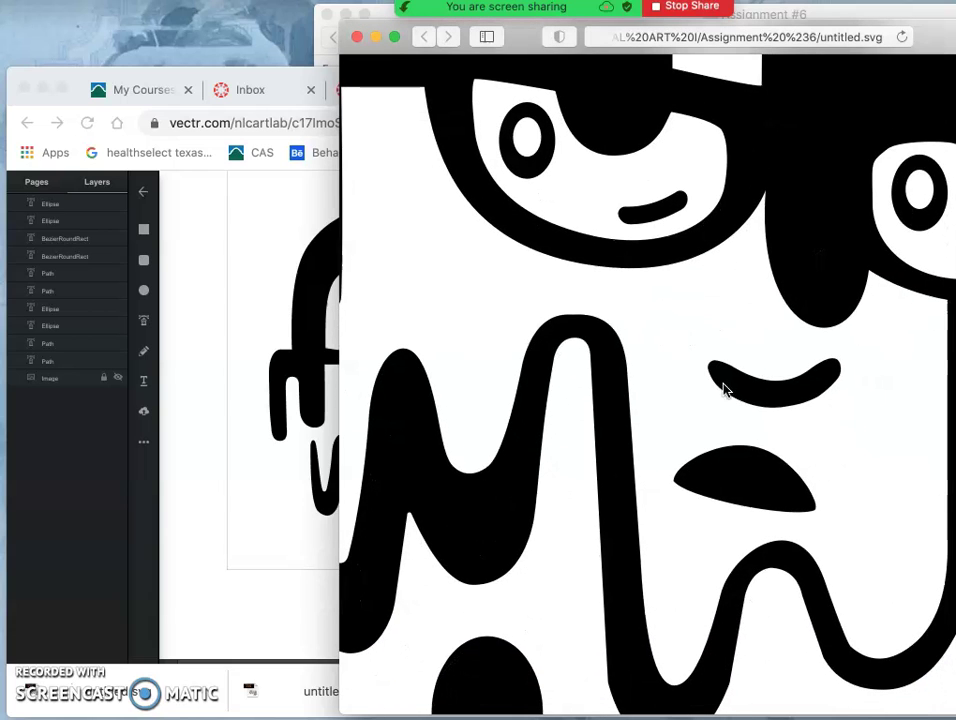
scroll(697, 453, "down", 3)
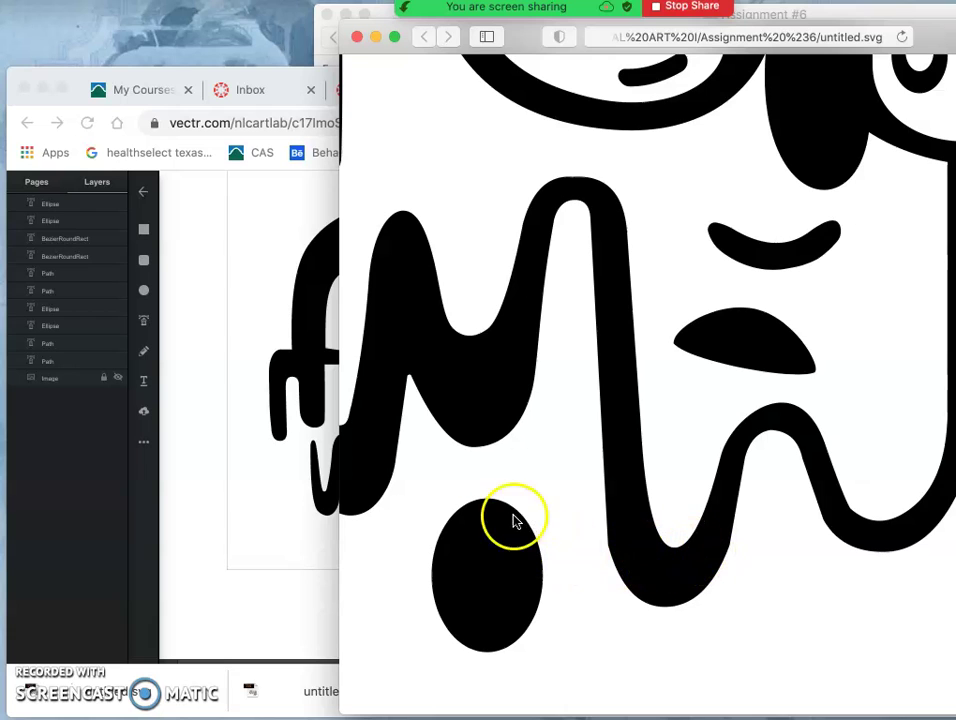
Switch to Vectr and open the main face path's points for editing around the drips below the mouth
left_click(248, 530)
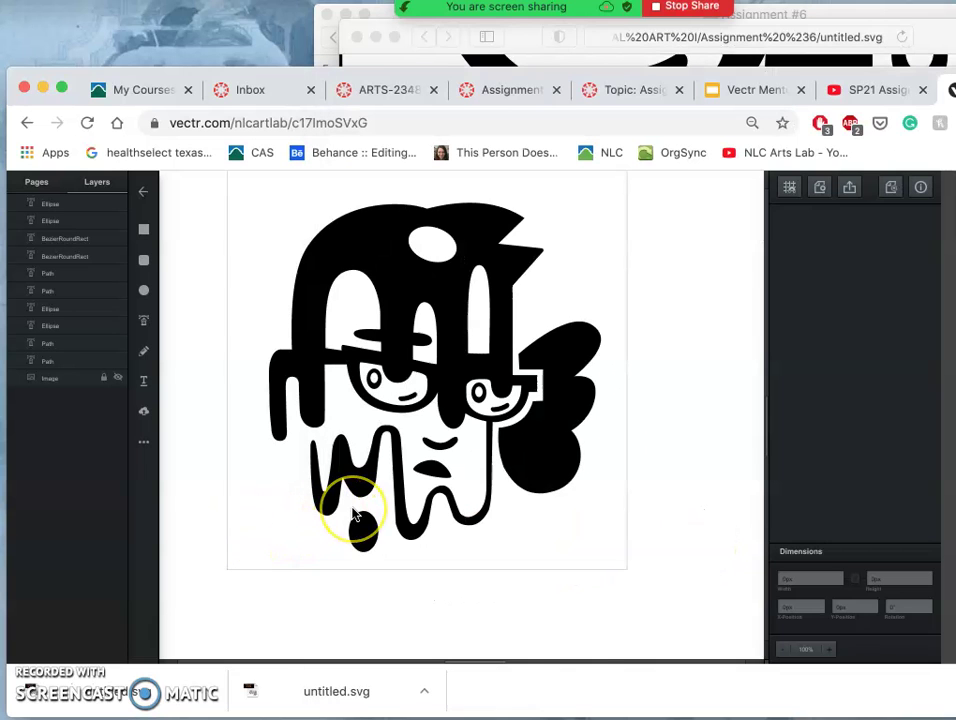
scroll(352, 513, "up", 10)
scroll(352, 513, "down", 2)
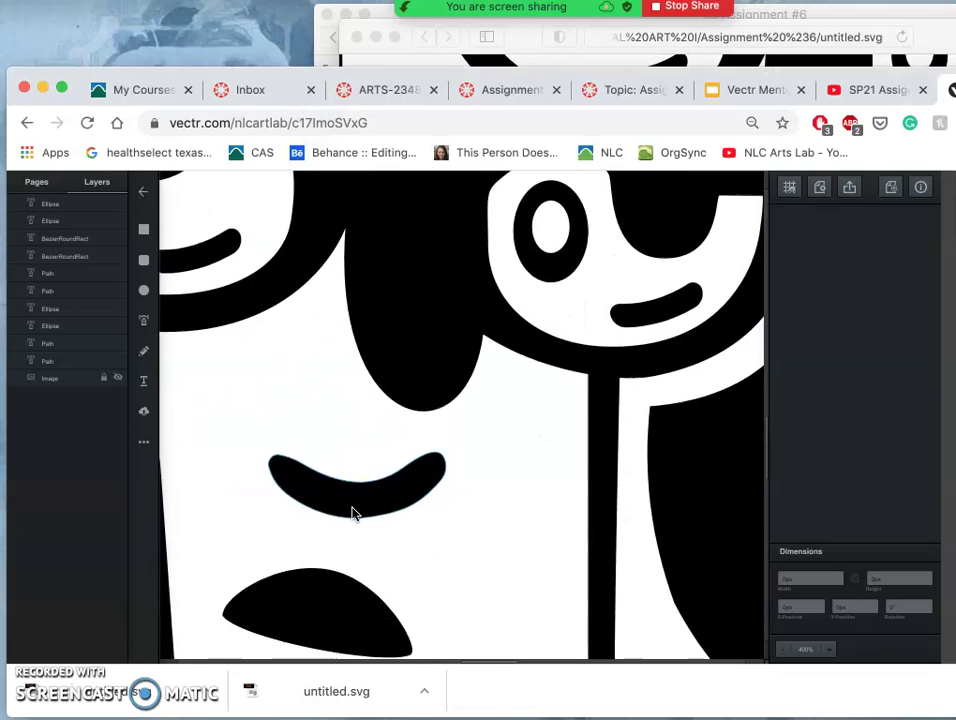
scroll(352, 513, "down", 8)
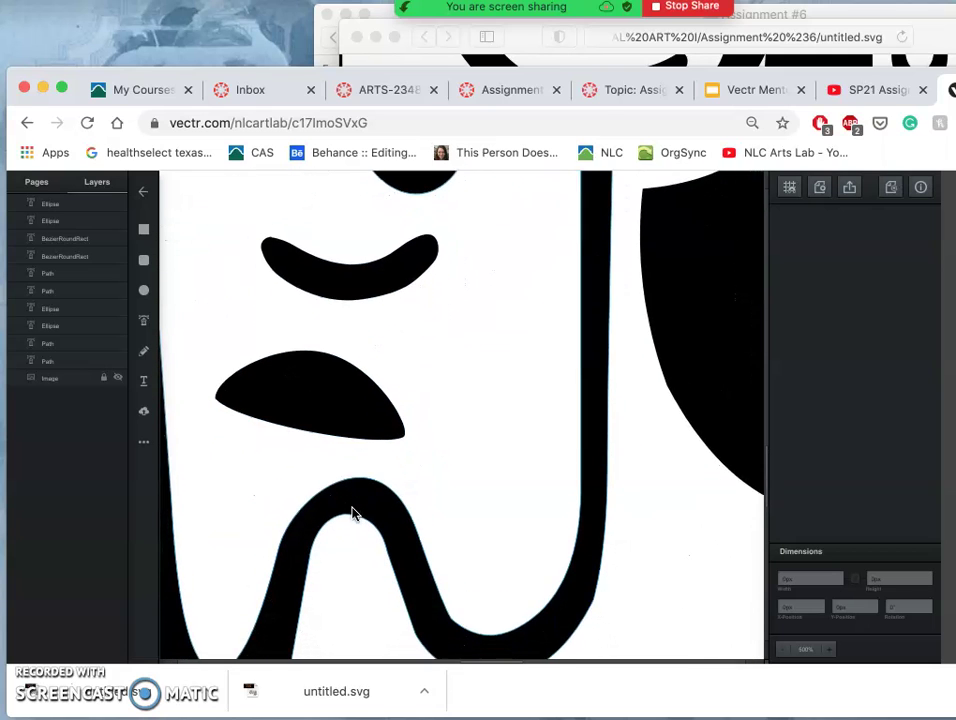
scroll(352, 513, "down", 3)
scroll(352, 513, "left", 2)
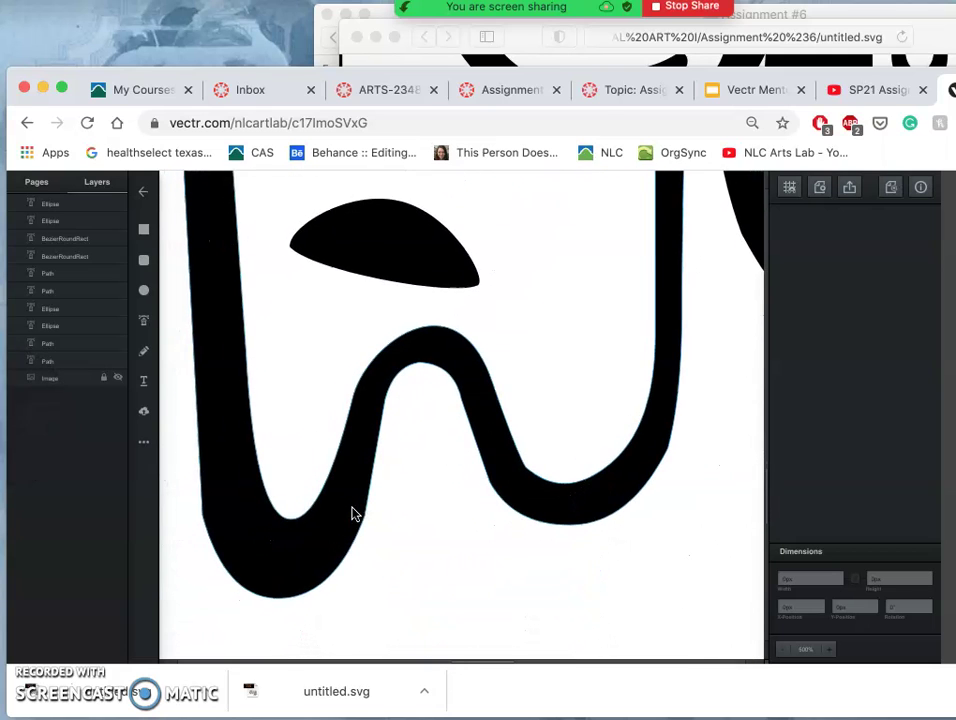
scroll(352, 513, "left", 1)
left_click(288, 548)
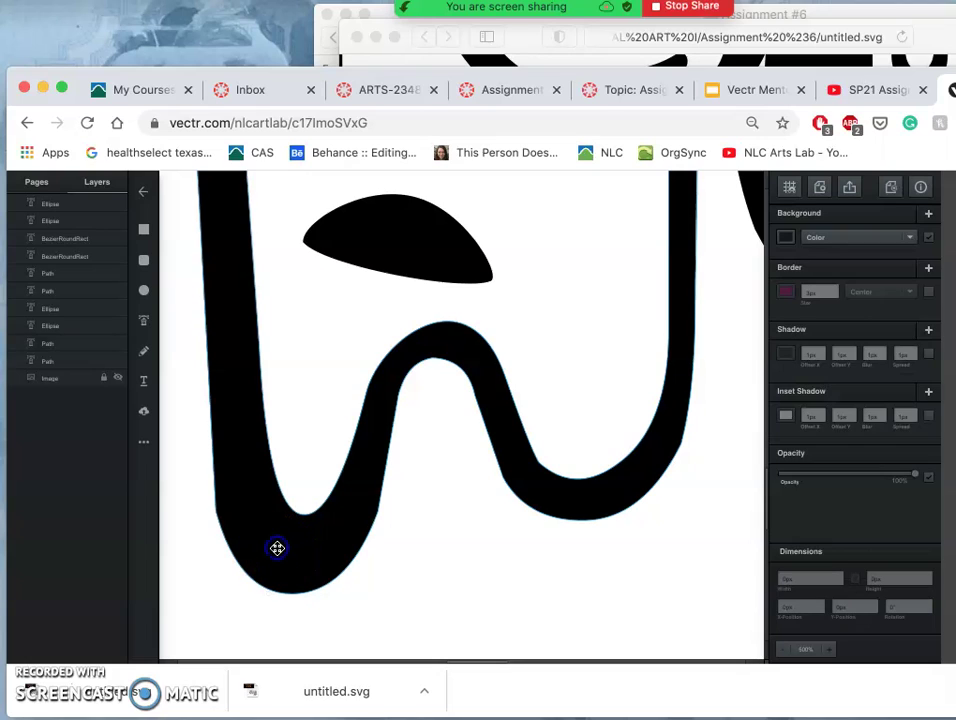
double_click(271, 534)
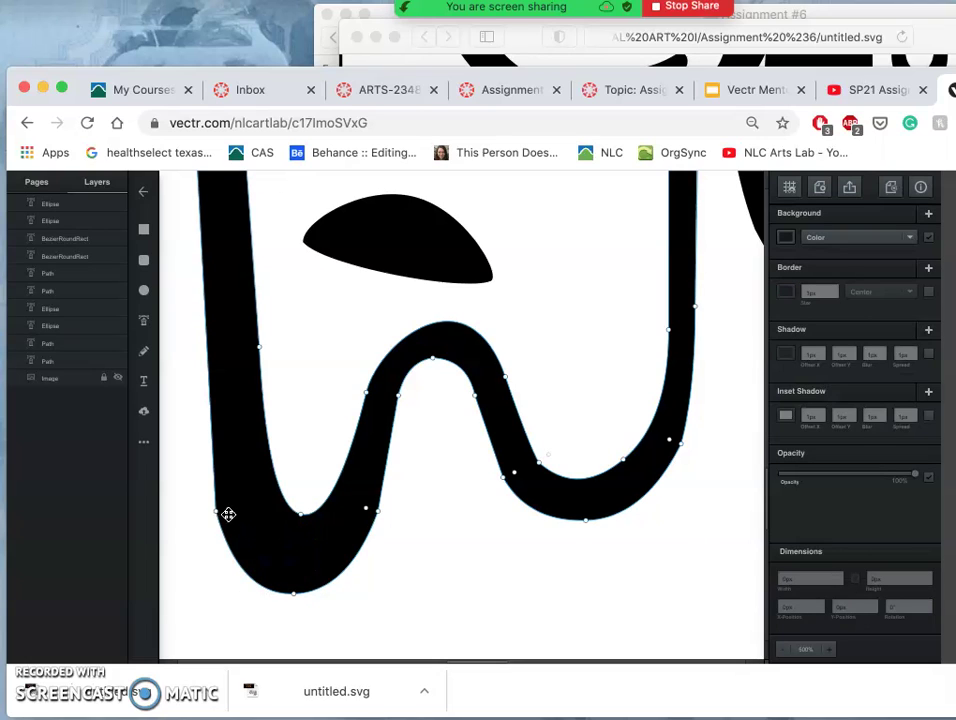
Round the four sharp outer corner points along the lower edge of the two drips below the mouth
left_click(218, 516)
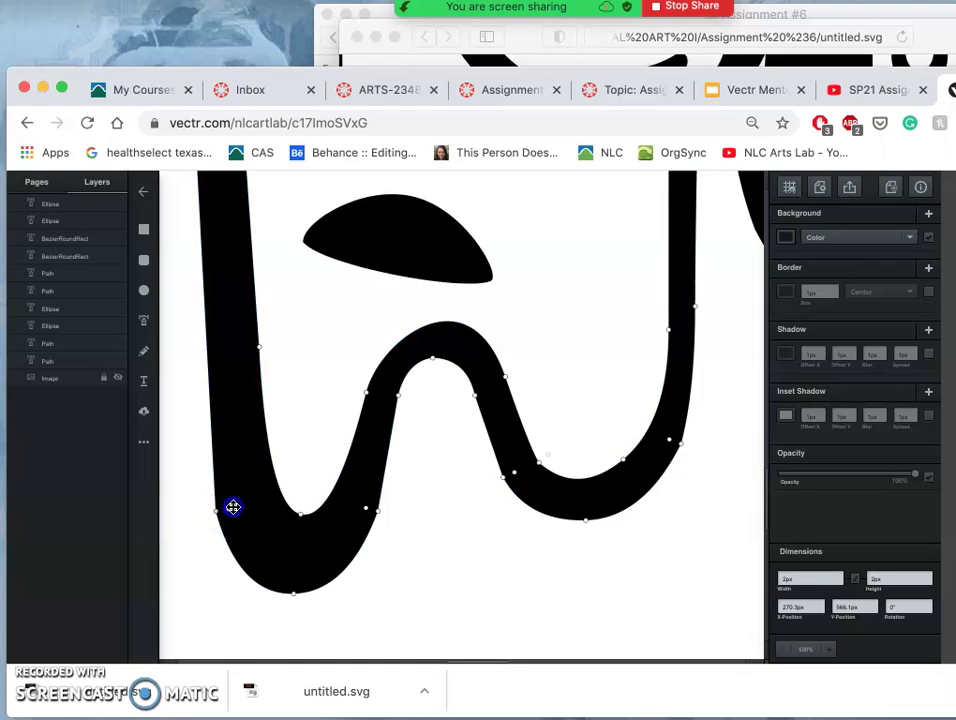
left_click_drag(256, 507, 257, 507)
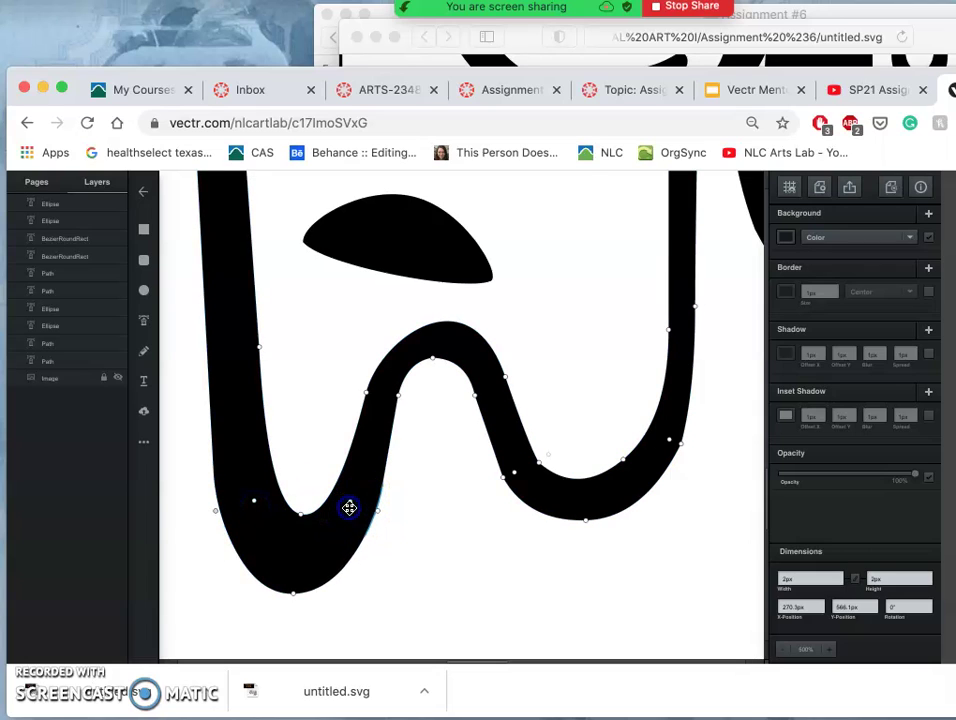
left_click(520, 473)
left_click_drag(514, 473, 521, 465)
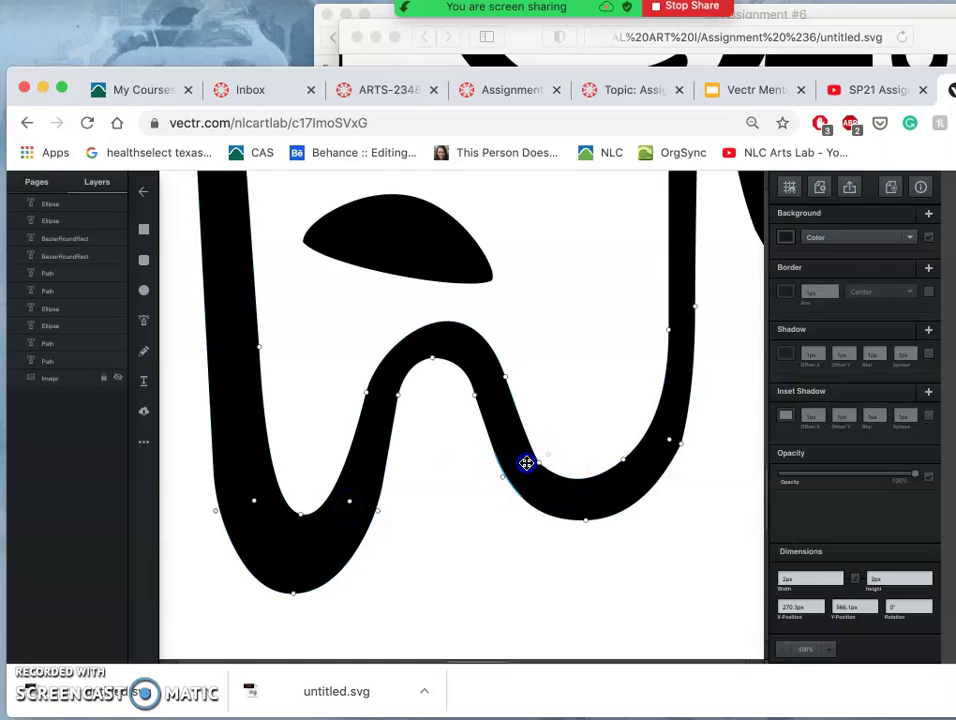
left_click(668, 446)
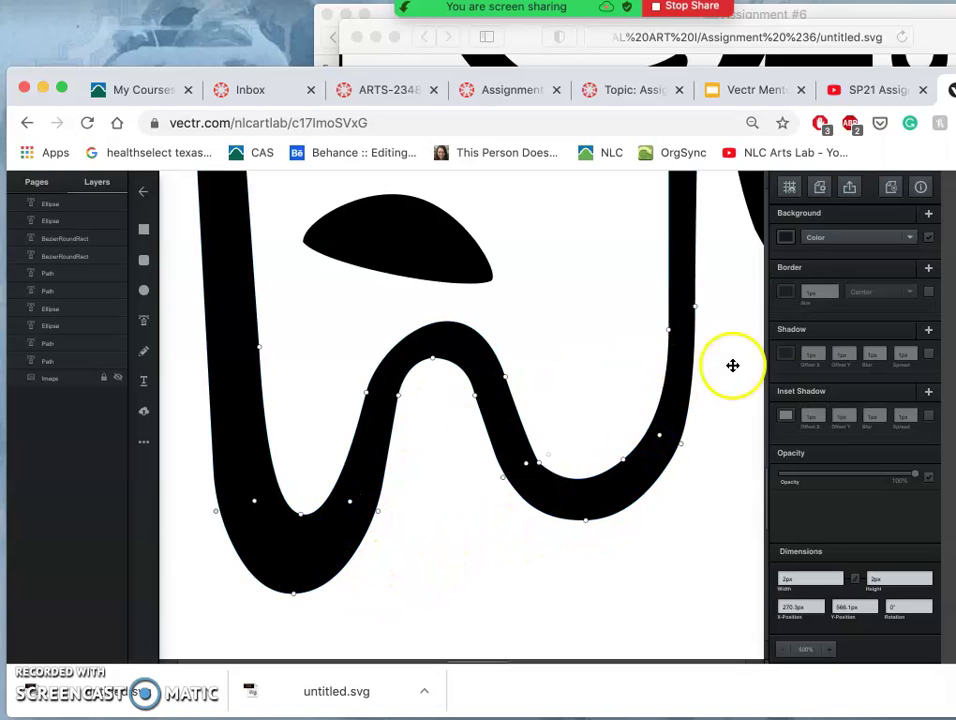
Switch to Safari and examine the exported SVG's chin drips, side hair, eyebrows and glasses for remaining sharp corners
key("super+Tab")
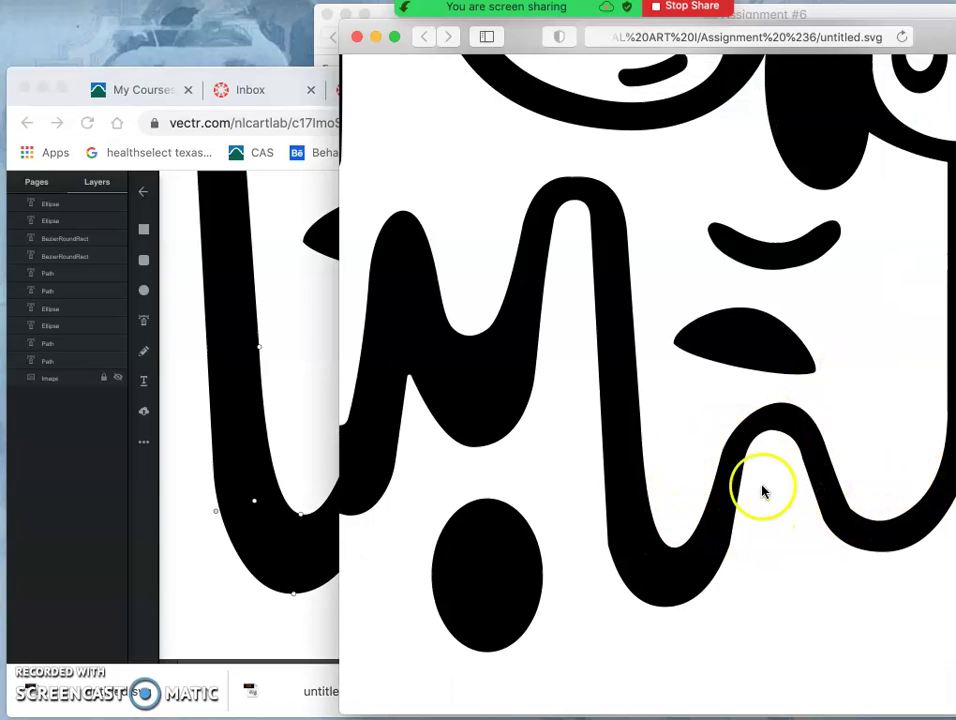
scroll(522, 479, "left", 5)
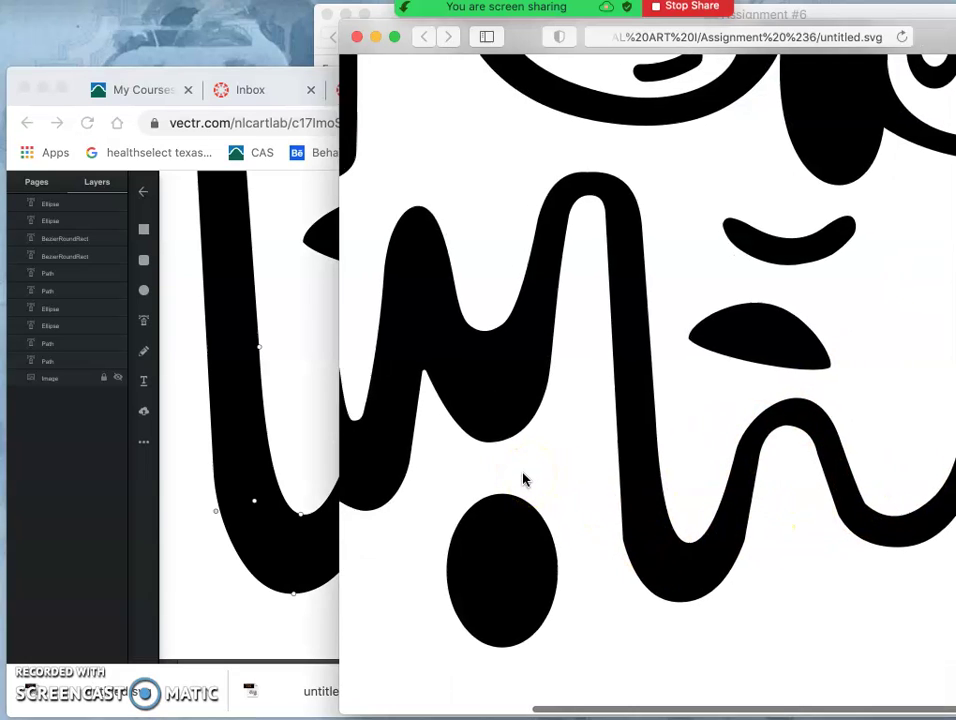
scroll(522, 479, "right", 3)
scroll(522, 479, "up", 3)
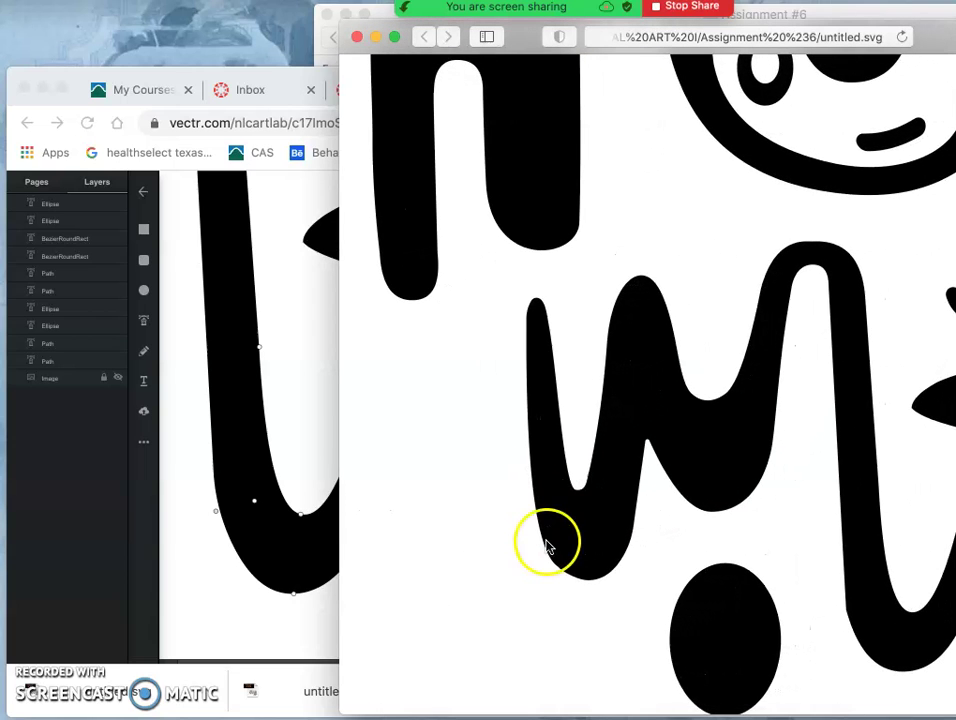
scroll(467, 455, "up", 3)
scroll(467, 460, "up", 5)
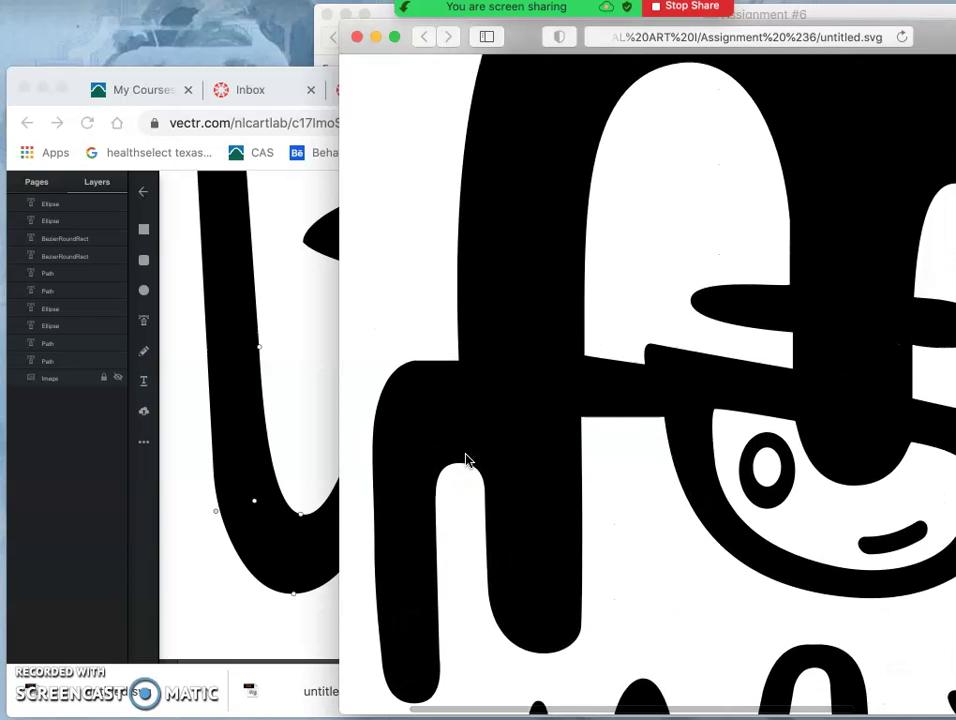
scroll(466, 458, "down", 3)
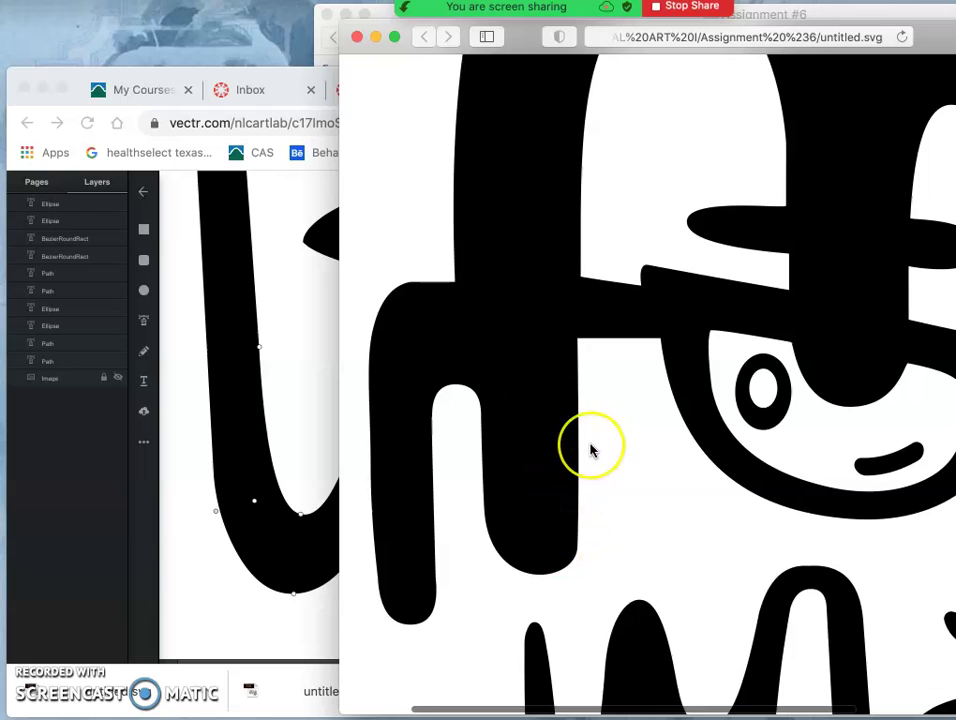
scroll(591, 448, "up", 5)
scroll(591, 448, "up", 3)
scroll(591, 448, "down", 3)
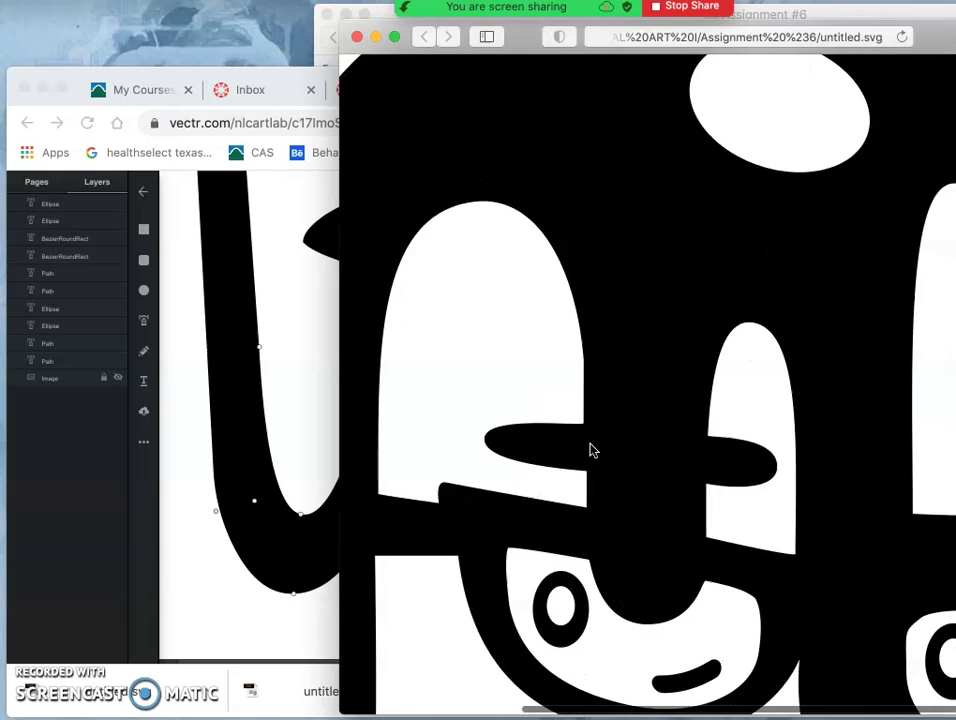
left_click(431, 410)
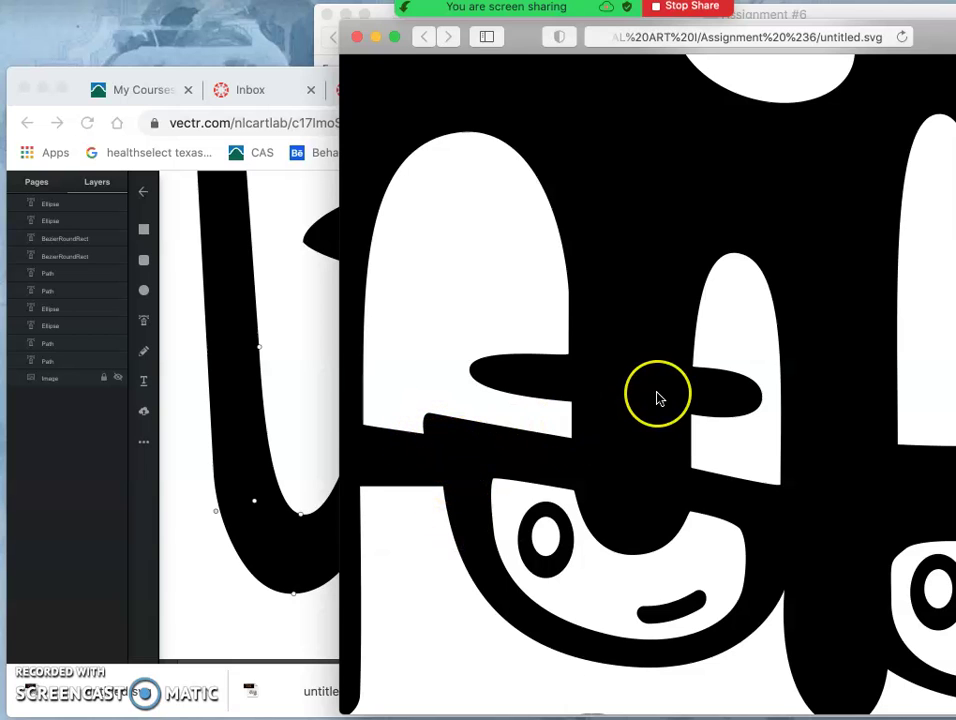
Switch from Safari back to Vectr and check the fill colours of the lower lip ellipse and the curved upper lip path
scroll(657, 397, "down", 3)
scroll(657, 397, "right", 4)
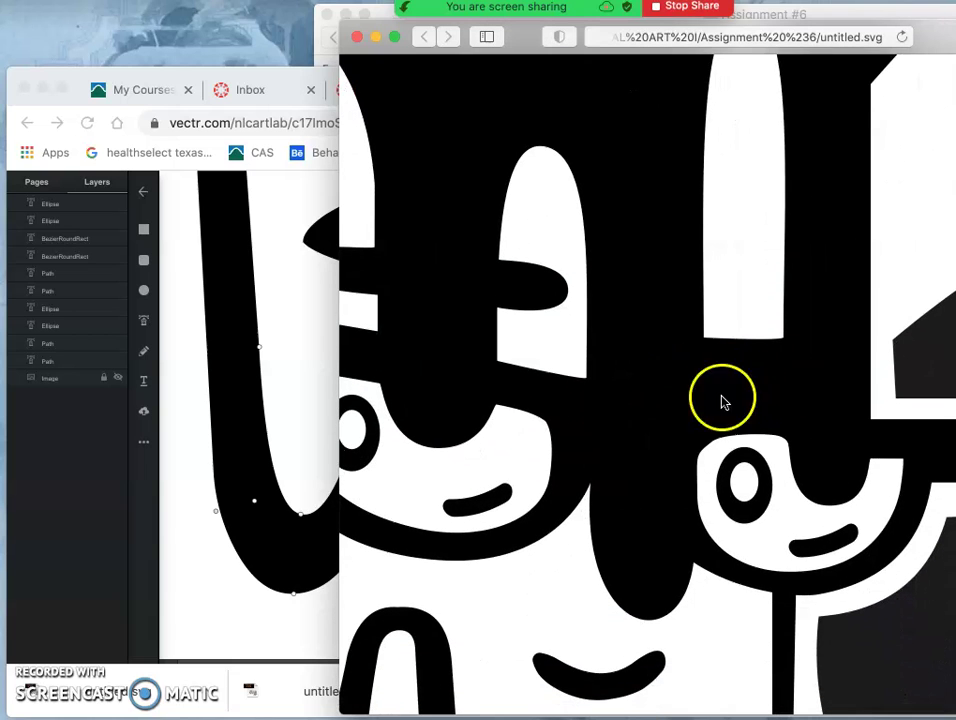
left_click(305, 358)
scroll(478, 349, "up", 5)
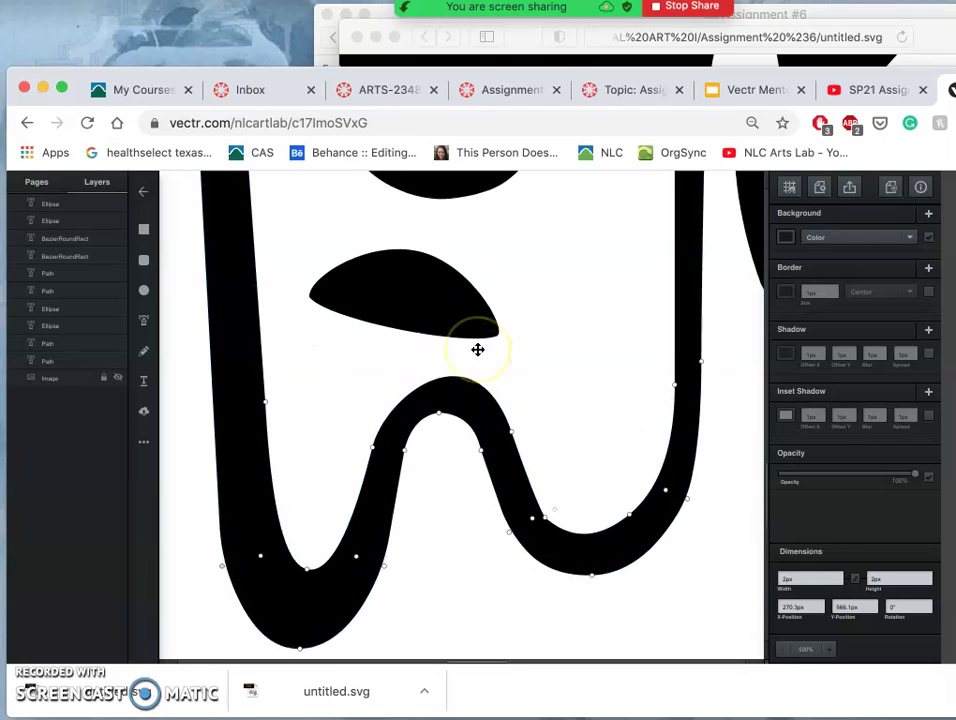
left_click(426, 387)
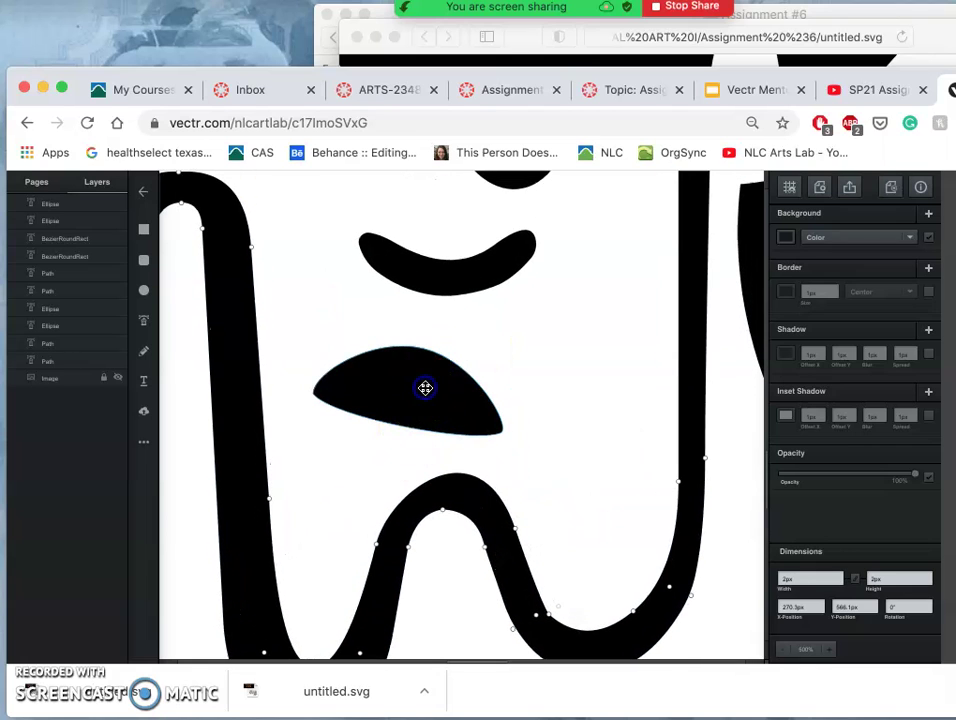
left_click(785, 237)
left_click(468, 268)
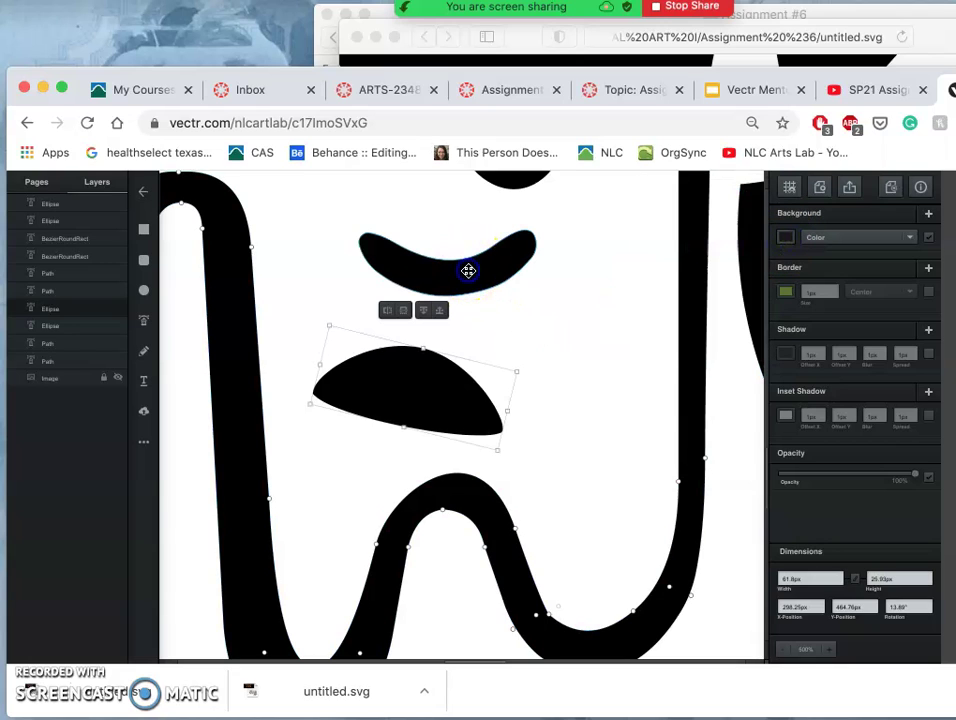
left_click(491, 267)
left_click(785, 237)
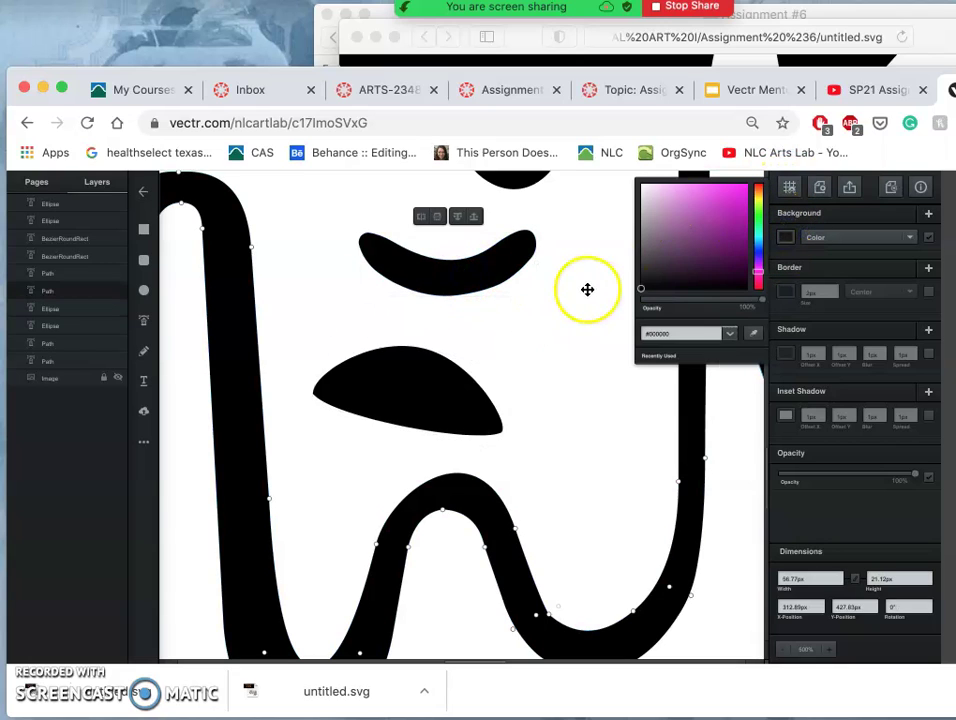
Show the hidden reference image and lower the main face path's opacity to 57%
left_click(566, 325)
left_click(566, 325)
scroll(566, 325, "up", 1)
scroll(565, 324, "up", 10)
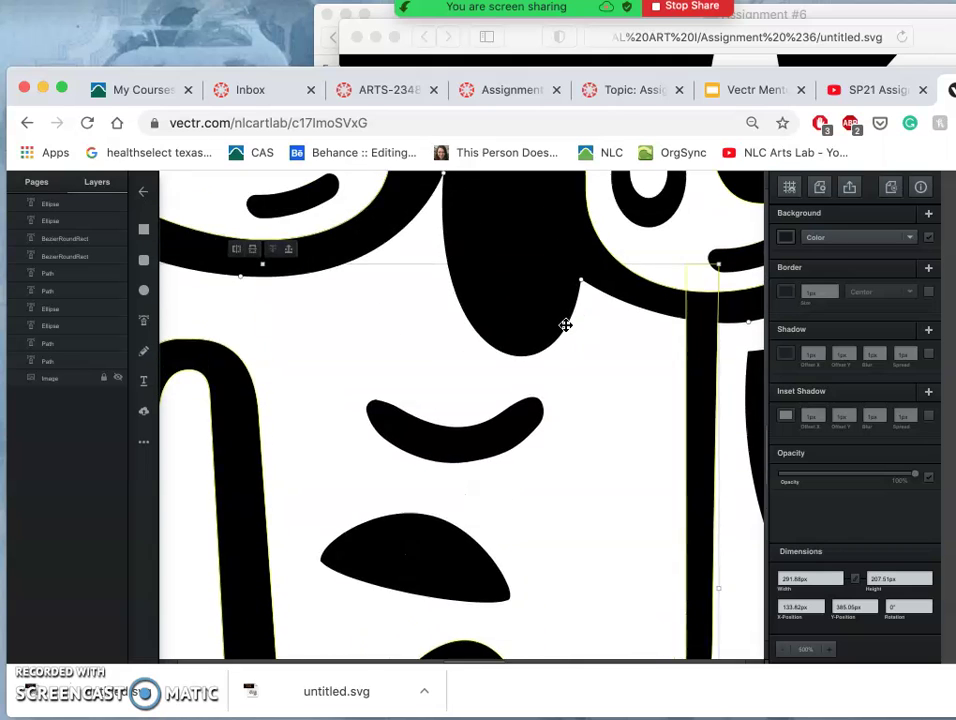
scroll(565, 324, "up", 5)
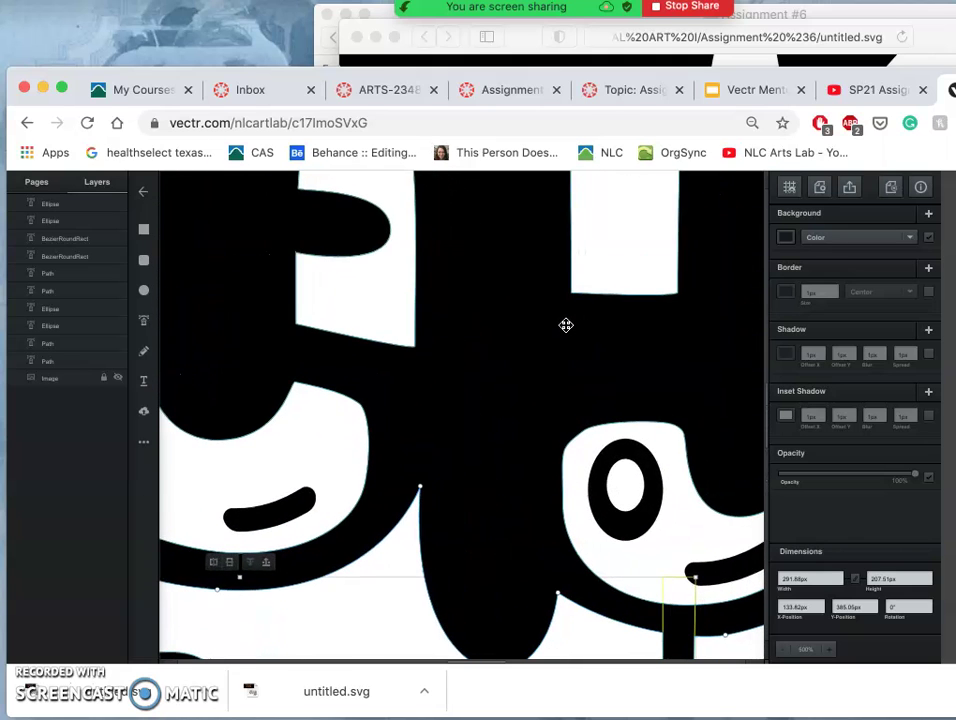
left_click(117, 378)
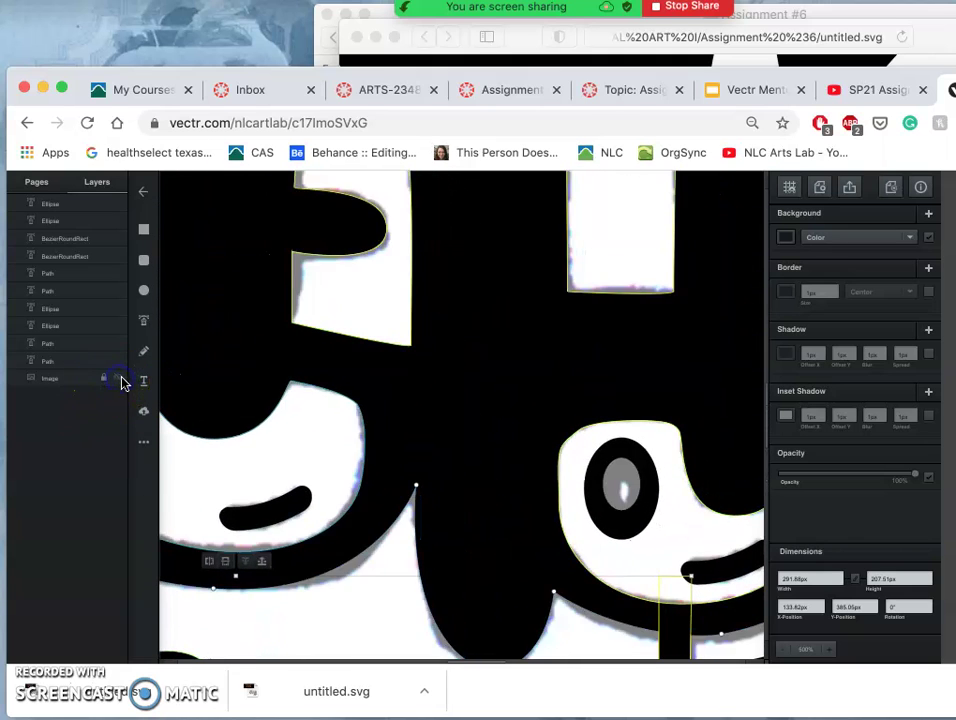
left_click(493, 341)
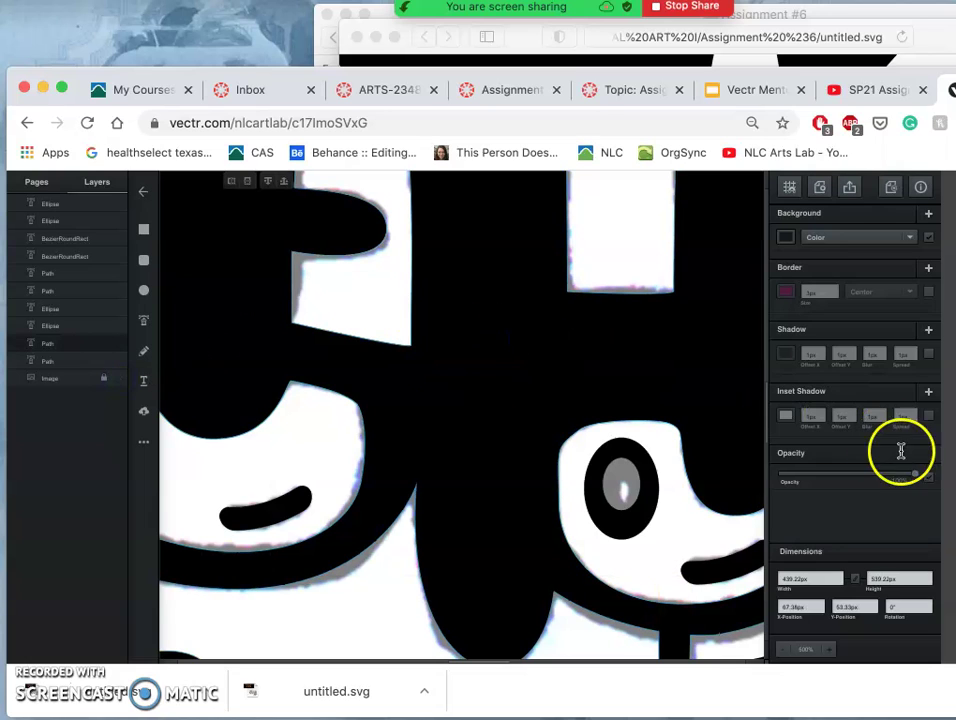
left_click_drag(883, 478, 861, 474)
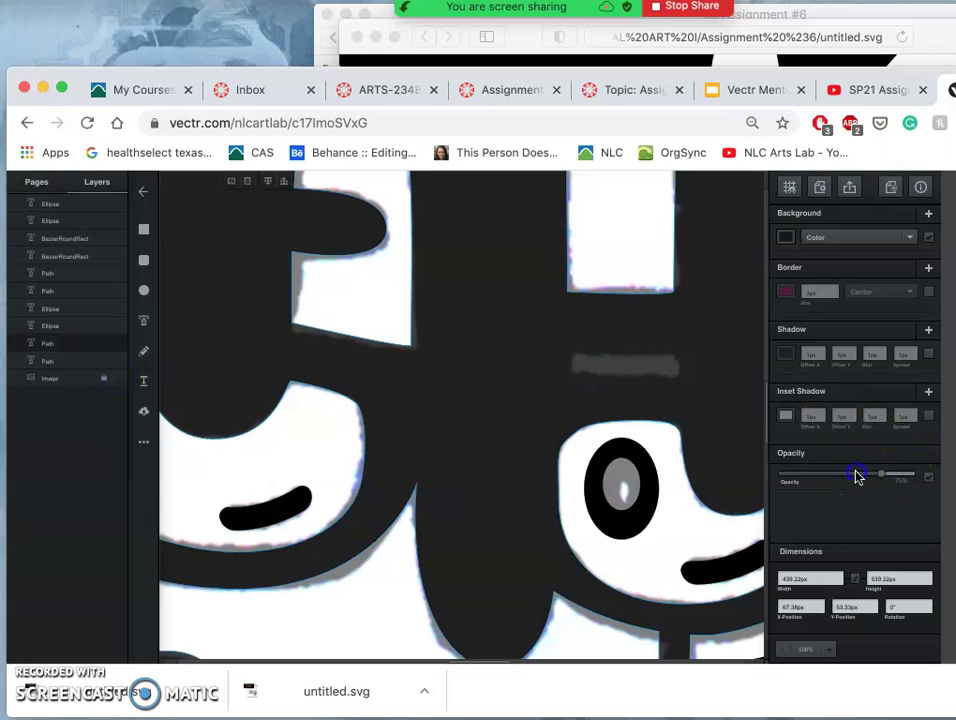
left_click(857, 476)
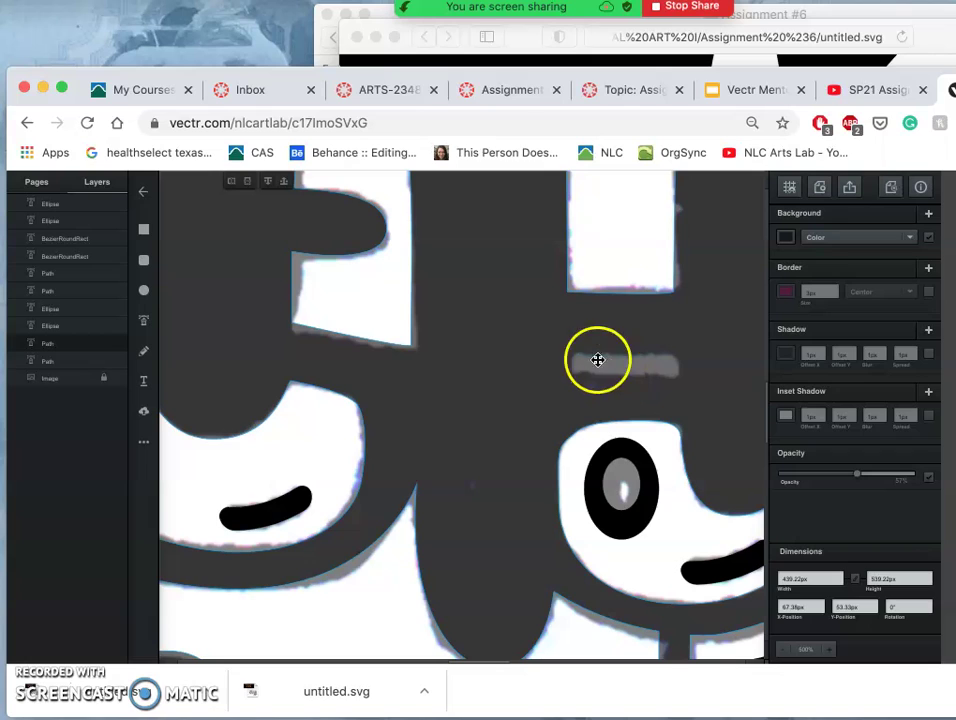
Draw a rectangle about 35 px wide and 9.6 px high over the reference image's narrow gap above the right eye
left_click(144, 233)
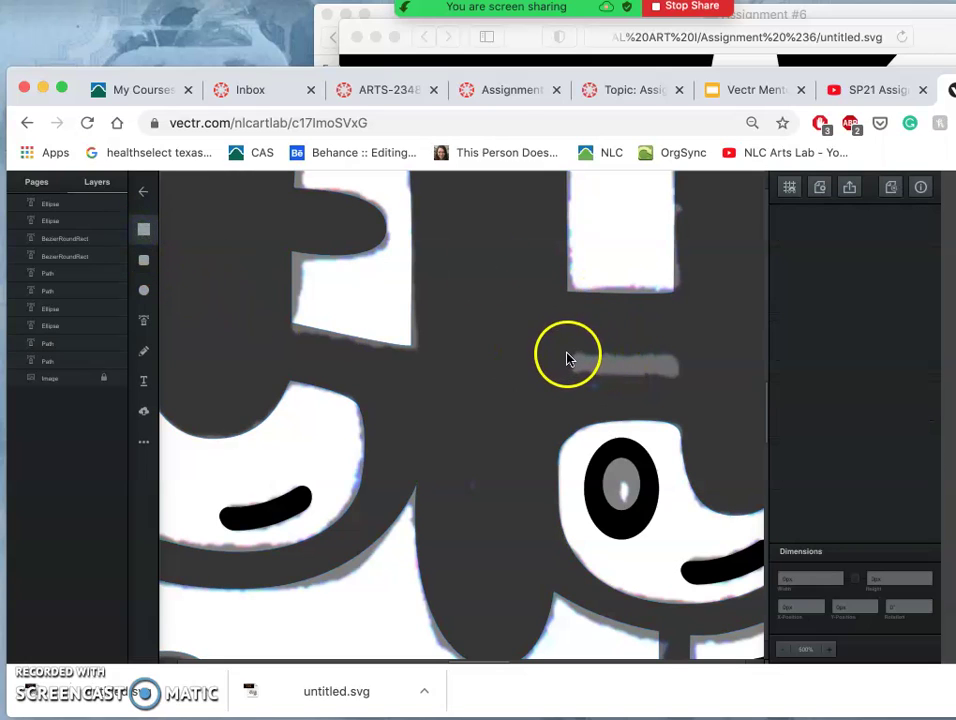
left_click_drag(568, 356, 622, 367)
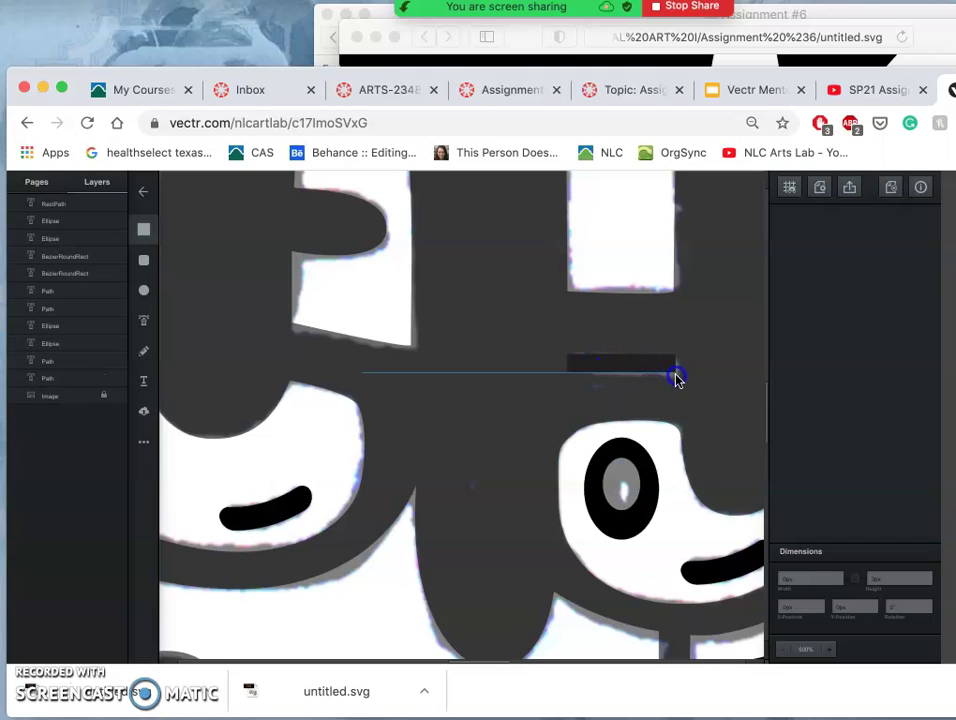
mouse_move(676, 388)
left_mouse_down()
mouse_move(640, 305)
mouse_move(643, 280)
mouse_move(675, 277)
mouse_move(642, 329)
mouse_move(643, 357)
left_mouse_up()
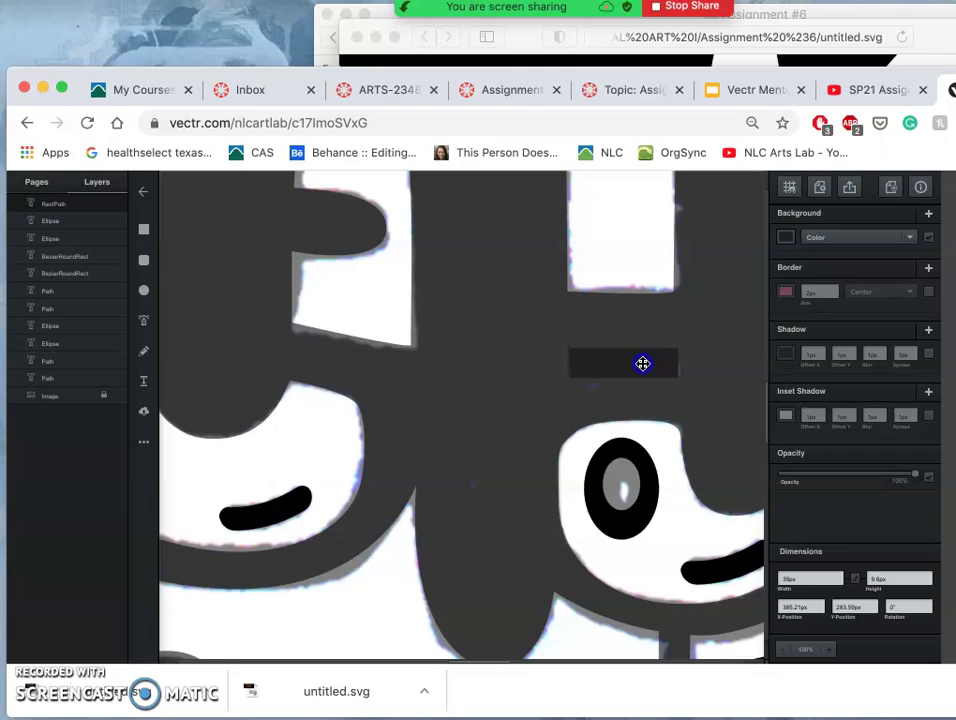
left_click_drag(642, 363, 643, 364)
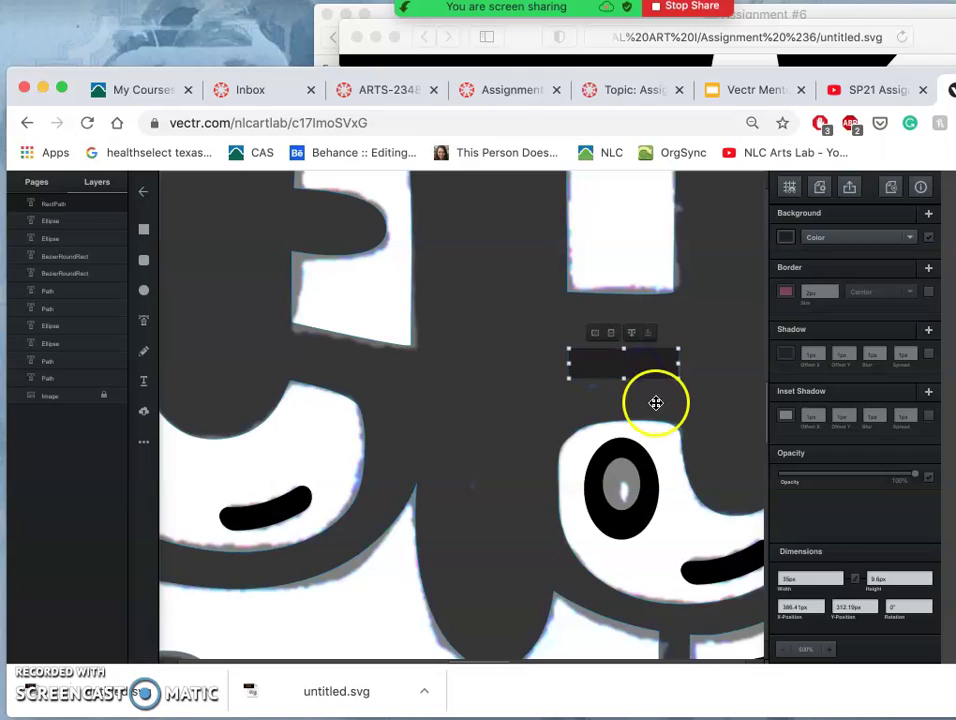
scroll(668, 425, "right", 5)
scroll(670, 426, "right", 2)
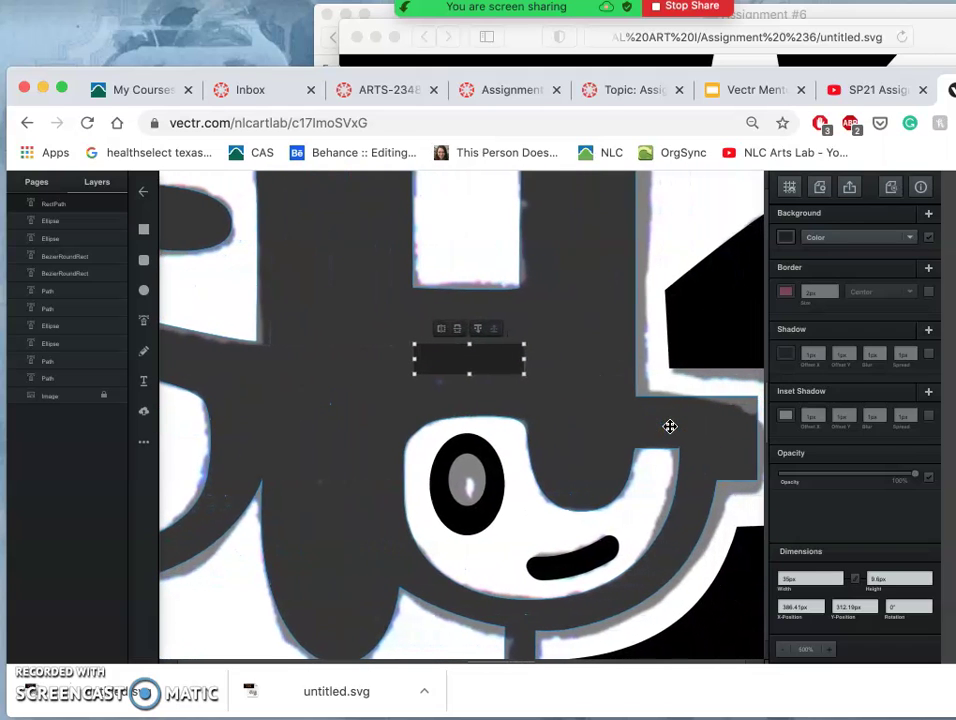
Pull the rectangle's lower right corner point down to slant its bottom edge, and fill the shape with white
double_click(497, 363)
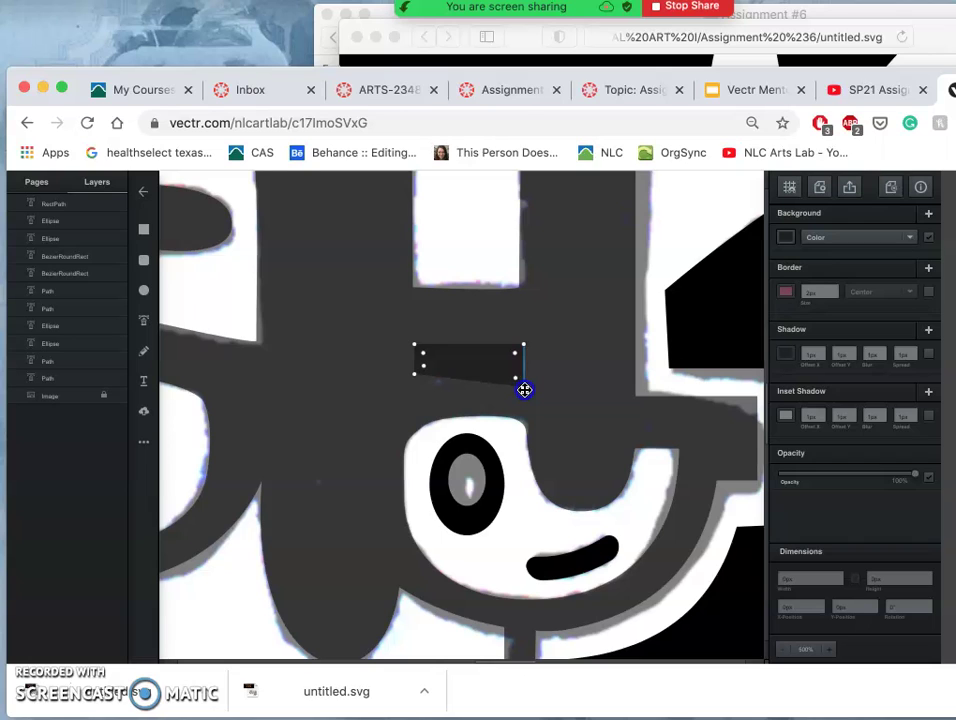
left_click_drag(524, 390, 482, 360)
left_click(482, 360)
left_click(788, 240)
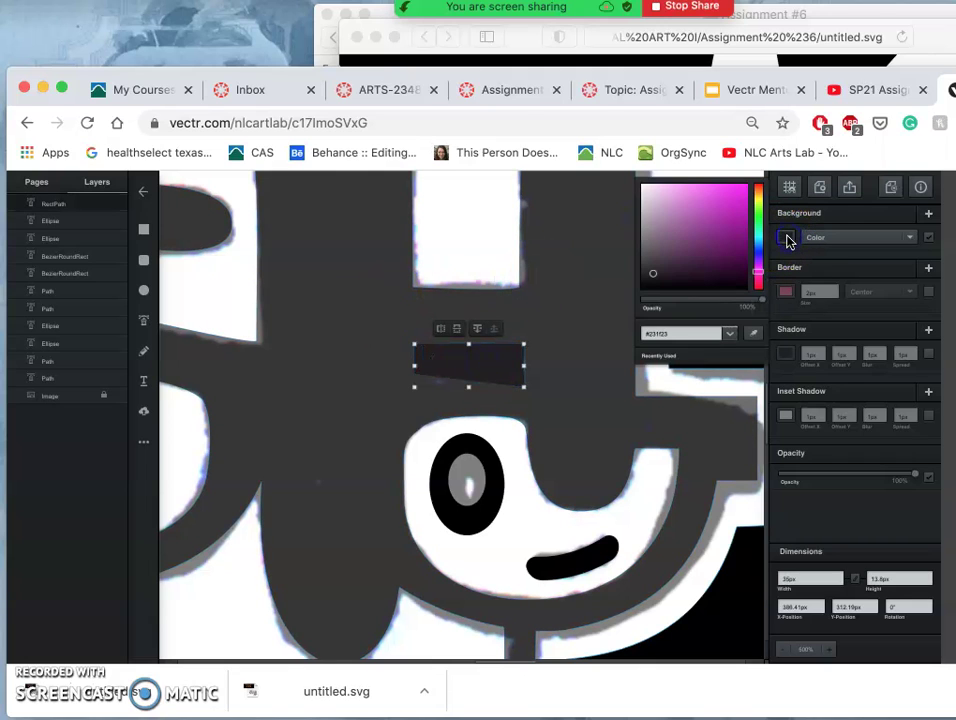
left_click_drag(651, 192, 580, 271)
Restore the main face path's opacity to 100% and hide the reference image
left_click(693, 423)
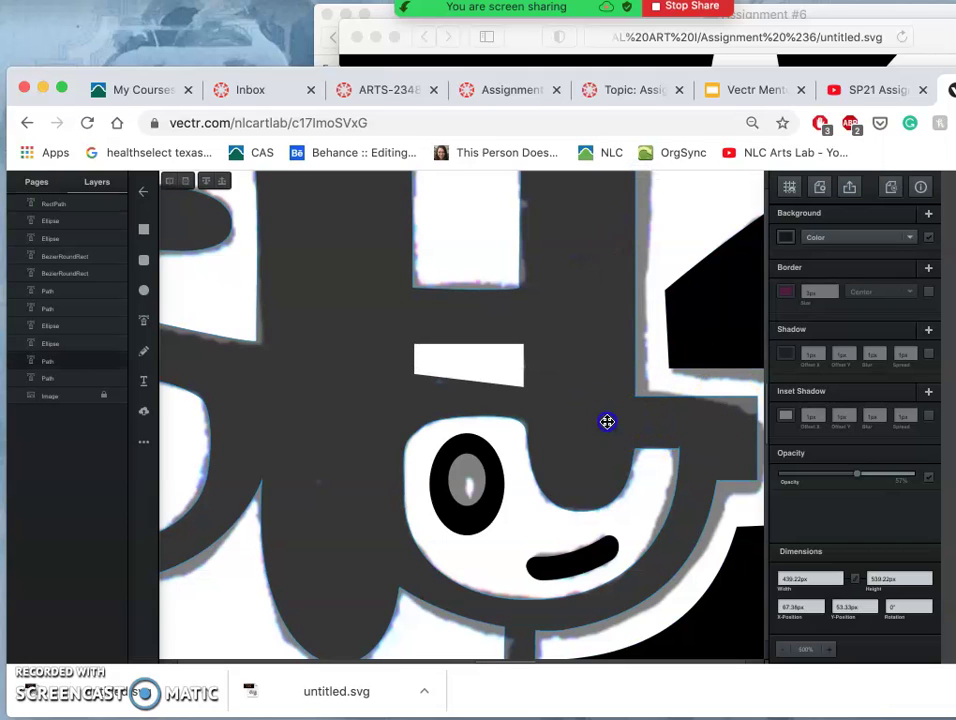
left_click(857, 474)
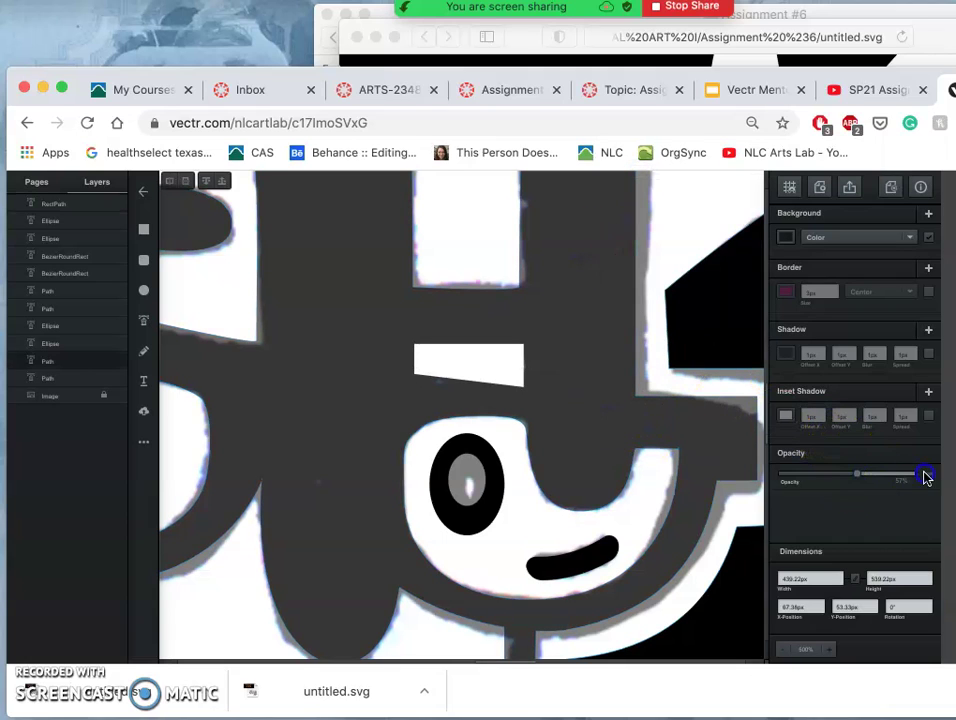
left_click_drag(929, 480, 930, 479)
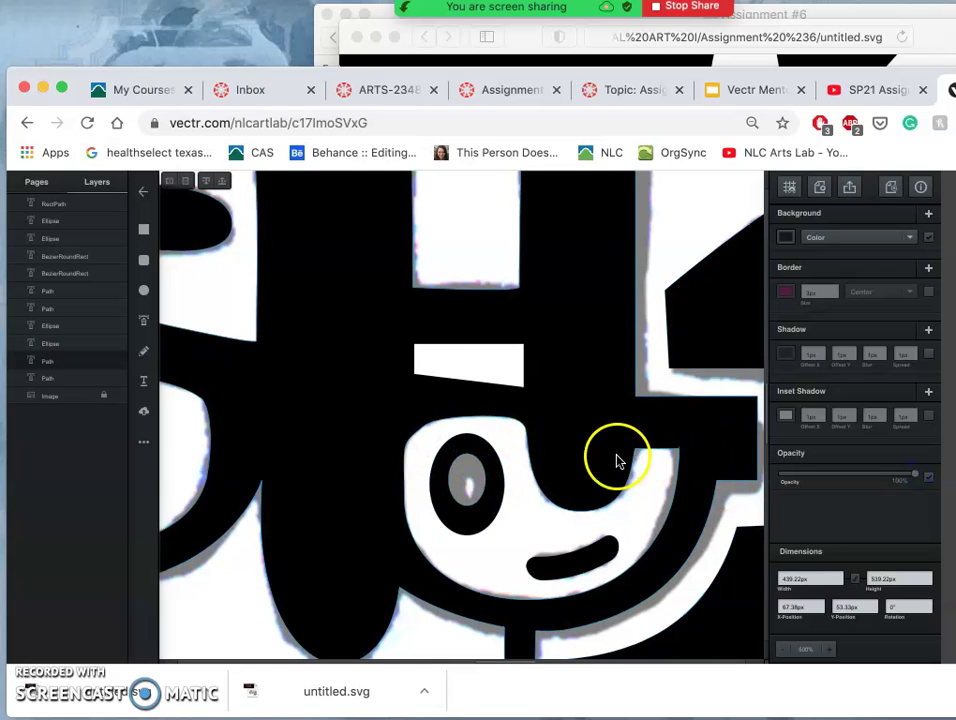
scroll(617, 460, "down", 10)
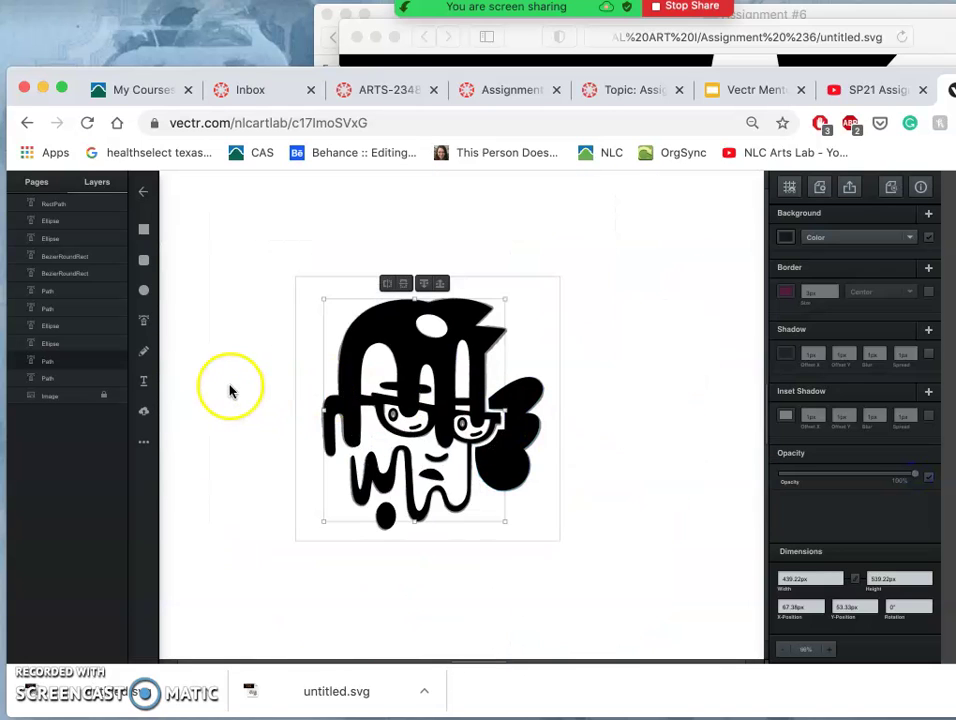
left_click(113, 397)
Lower the top edge of the white slanted strip above the right eye, reducing its height to about 9.5 px
scroll(408, 445, "up", 10)
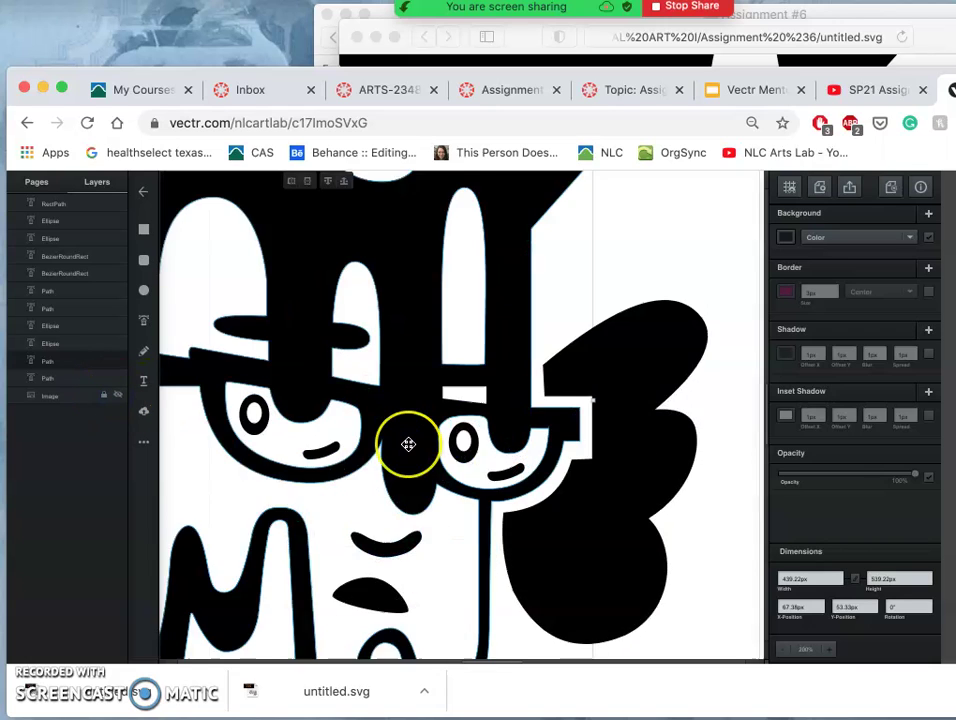
left_click(461, 364)
left_click_drag(467, 360, 467, 366)
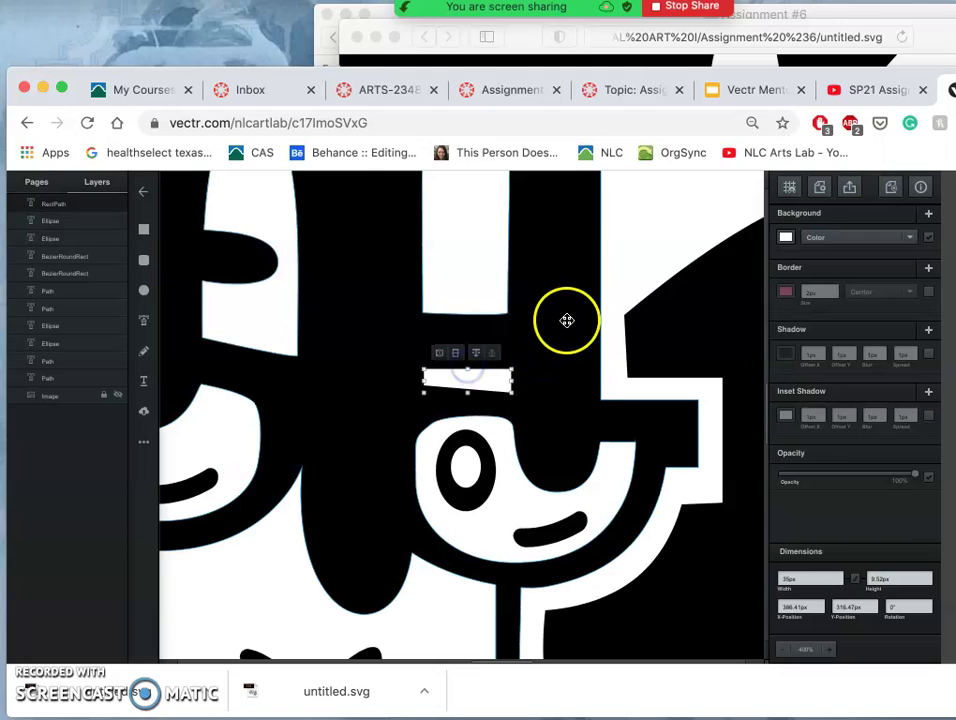
left_click(617, 287)
Check the fill colours of the main face path and the chin ellipse
key("minus")
key("minus")
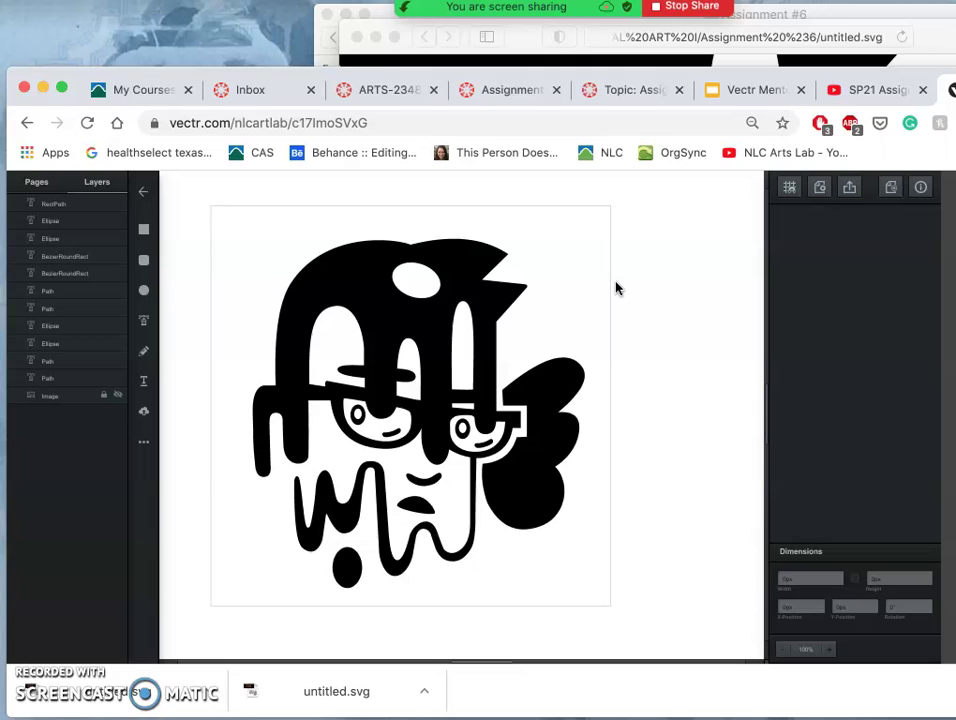
key("super+minus")
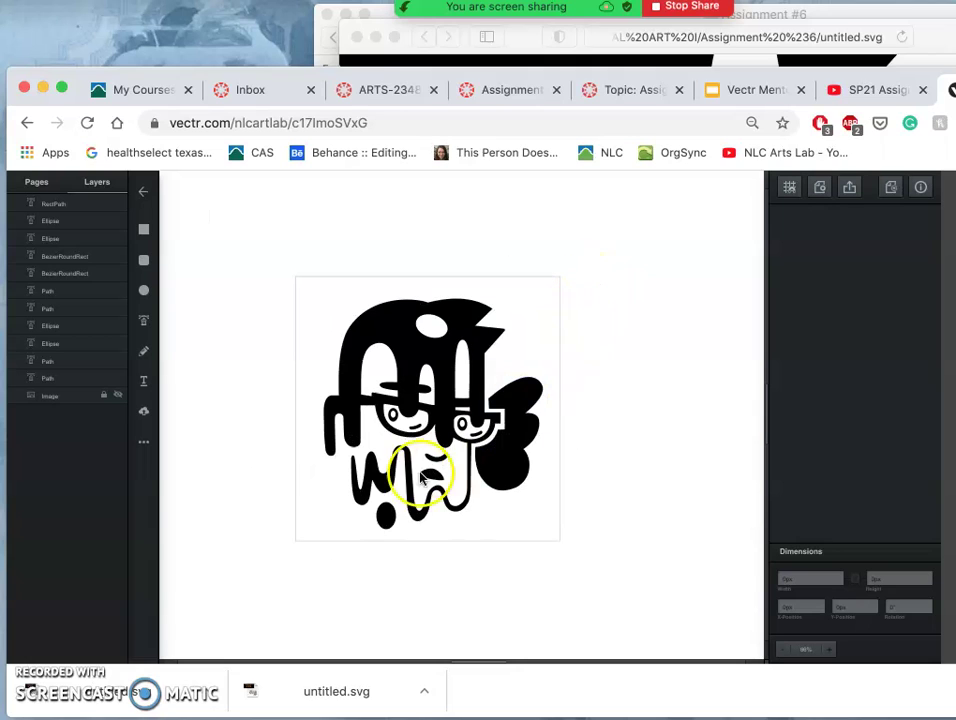
left_click(388, 483)
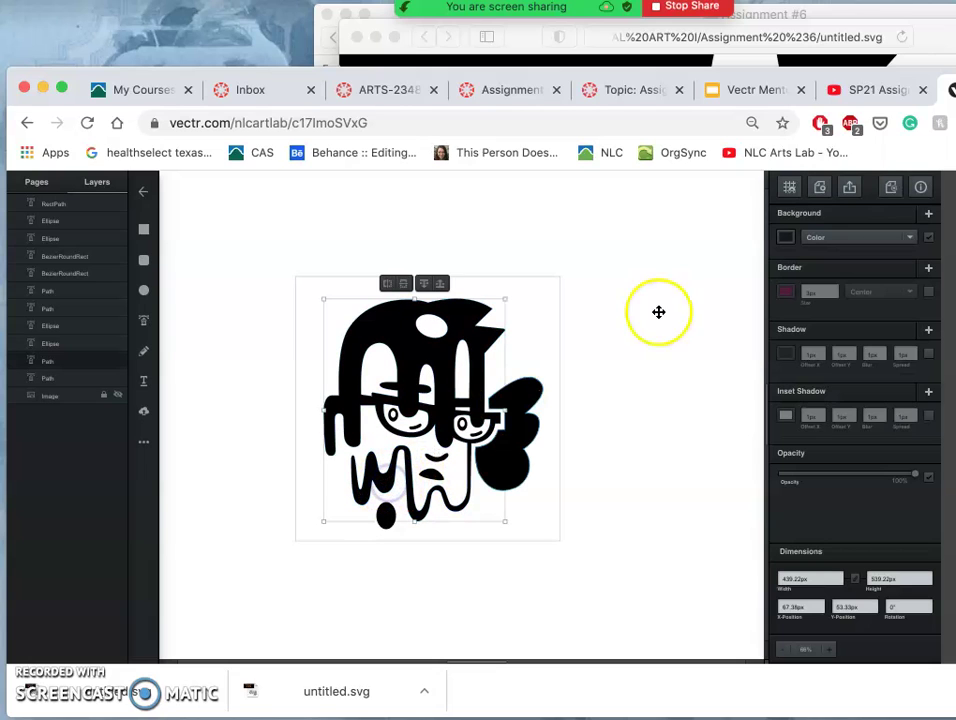
left_click(785, 238)
left_click(405, 519)
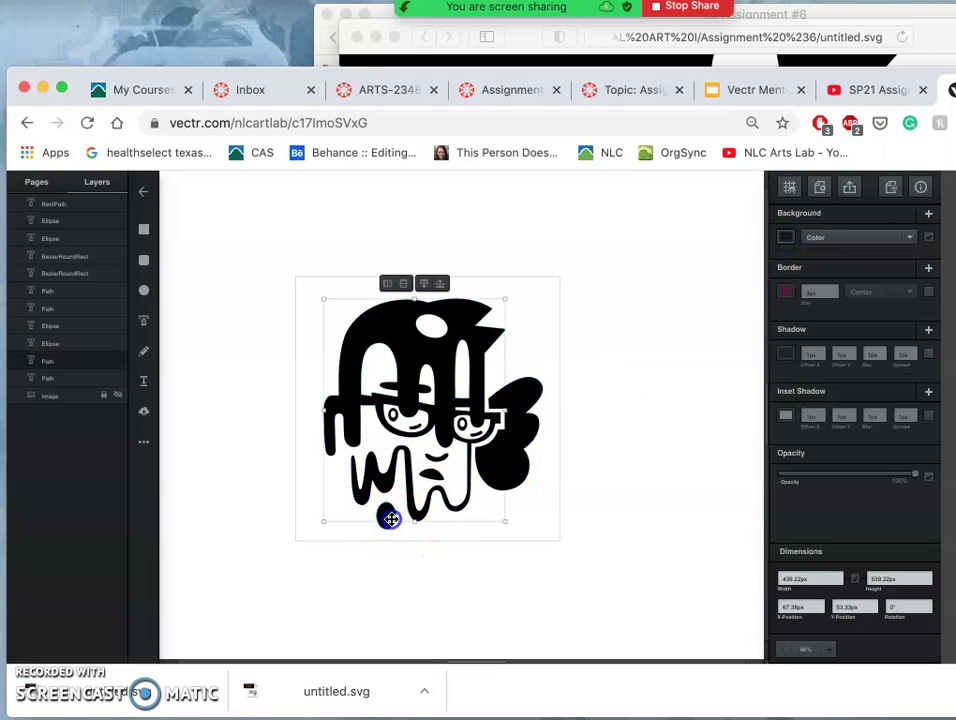
left_click(388, 516)
left_click(786, 238)
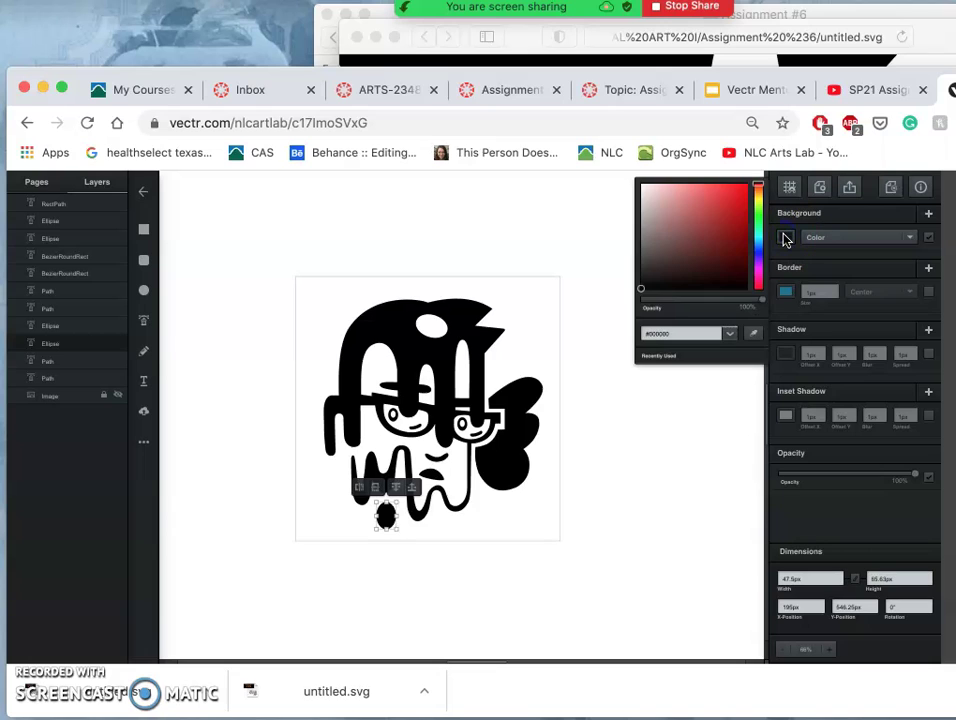
left_click(786, 238)
left_click(400, 589)
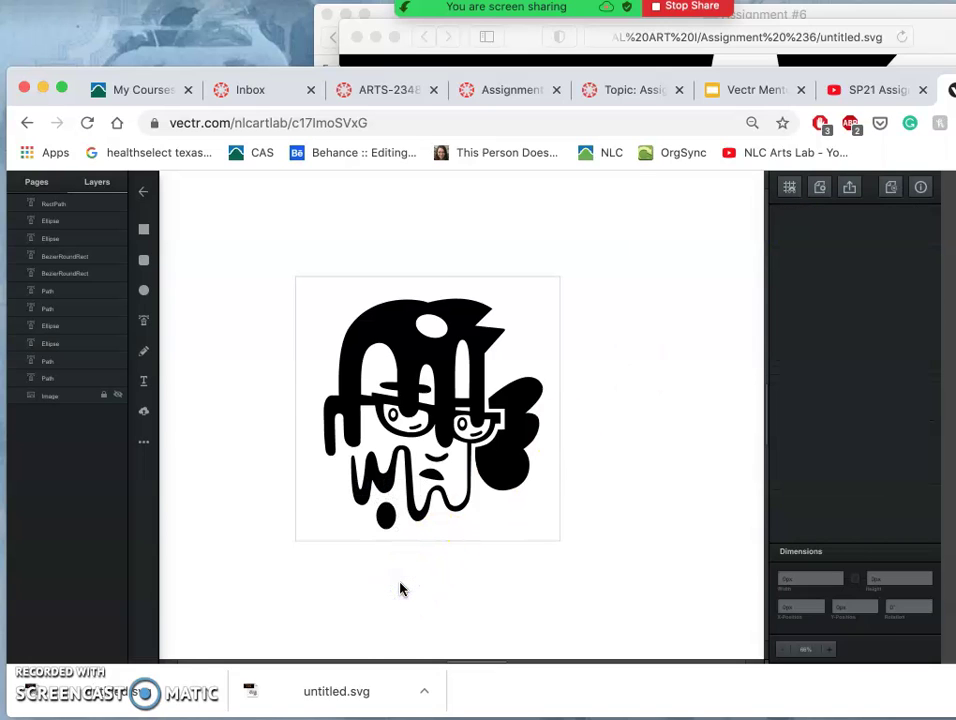
Examine the outlines from the eyes and mouth down to the lower face drips for uneven curves
key("super+plus")
key("super+plus")
key("super+plus")
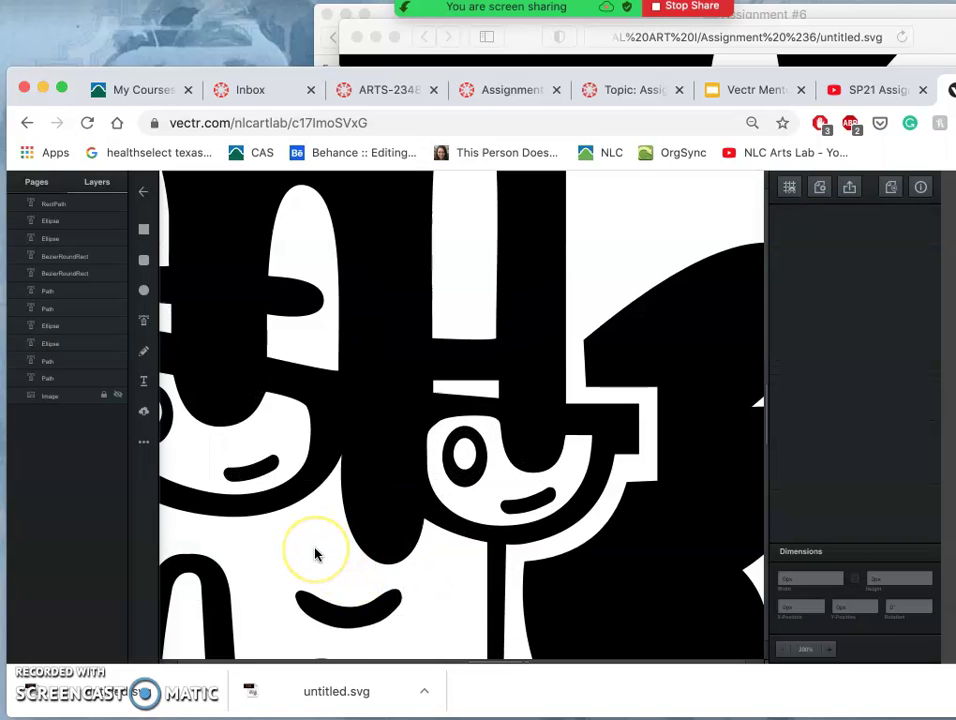
scroll(606, 252, "down", 10)
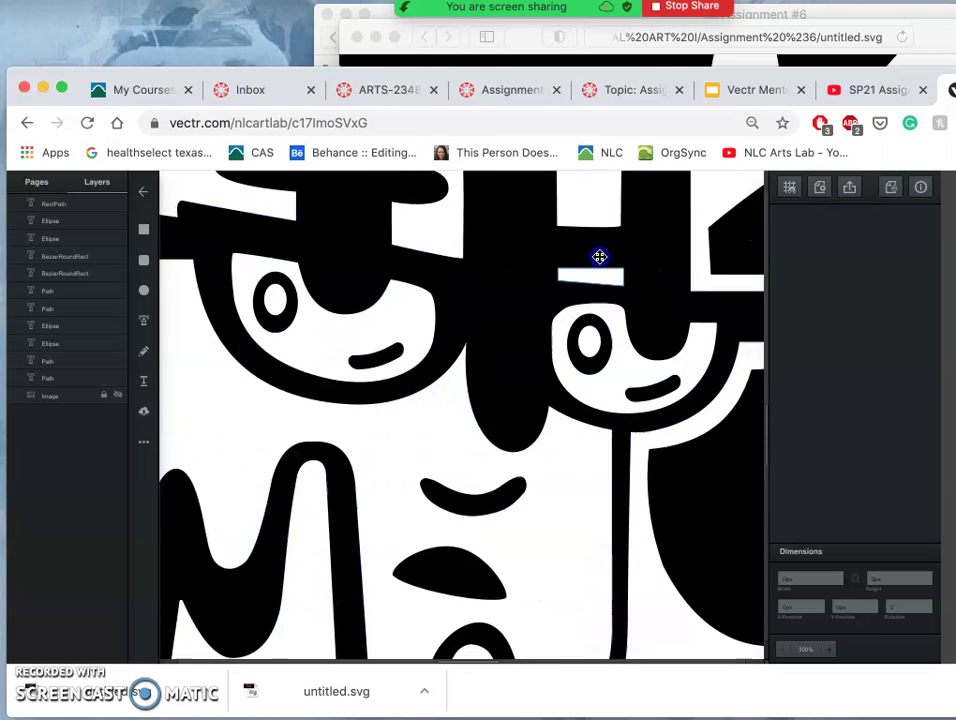
left_click(433, 418)
scroll(395, 446, "down", 5)
scroll(395, 446, "left", 5)
left_click(539, 309)
scroll(539, 309, "up", 3)
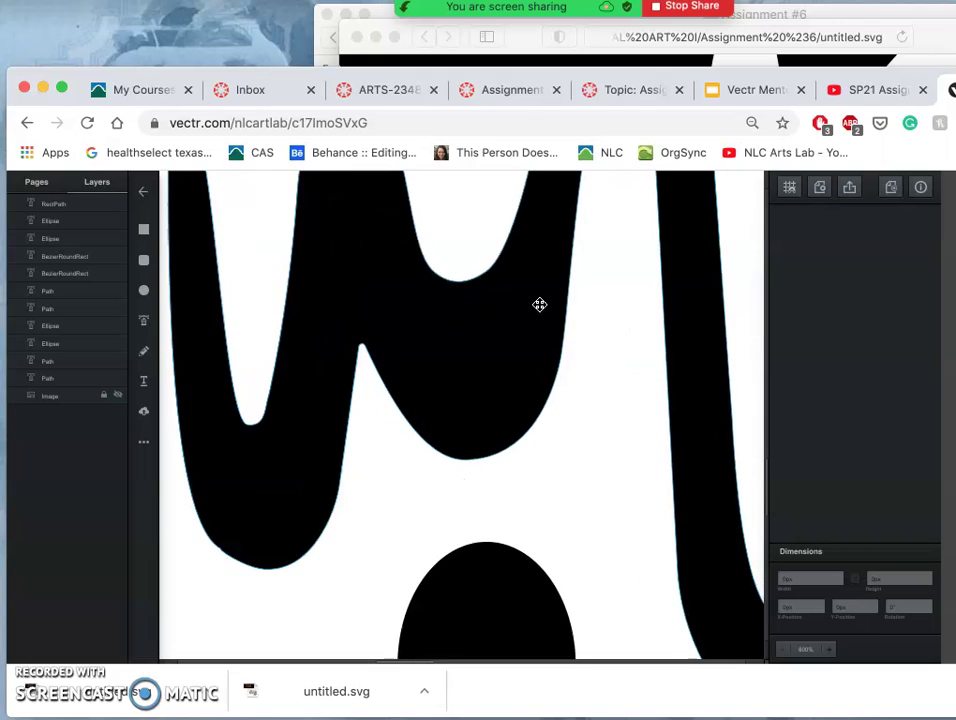
Delete the extra node on the lower outer curve of the leftmost face drip, where the outline bends unevenly
key("super+plus")
key("super+plus")
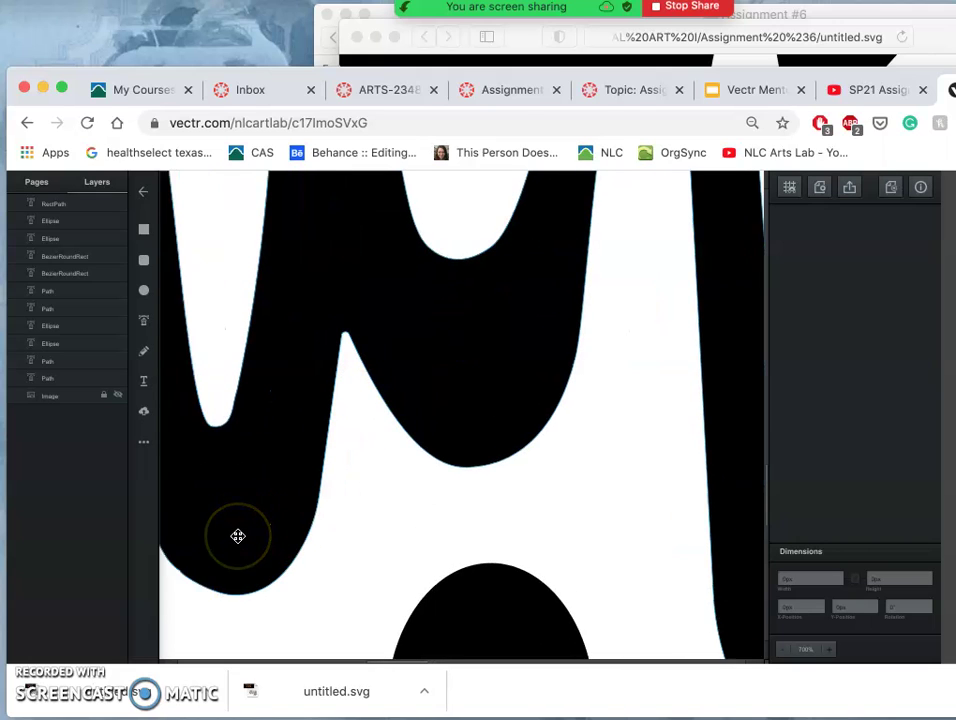
left_click_drag(410, 420, 543, 357)
left_click(333, 487)
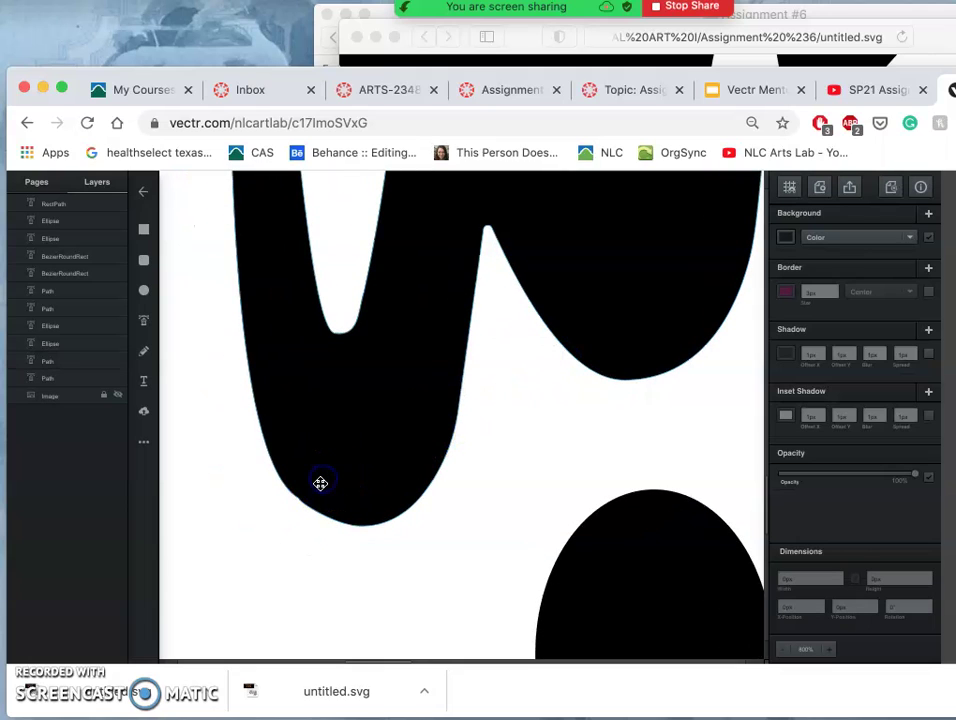
double_click(301, 468)
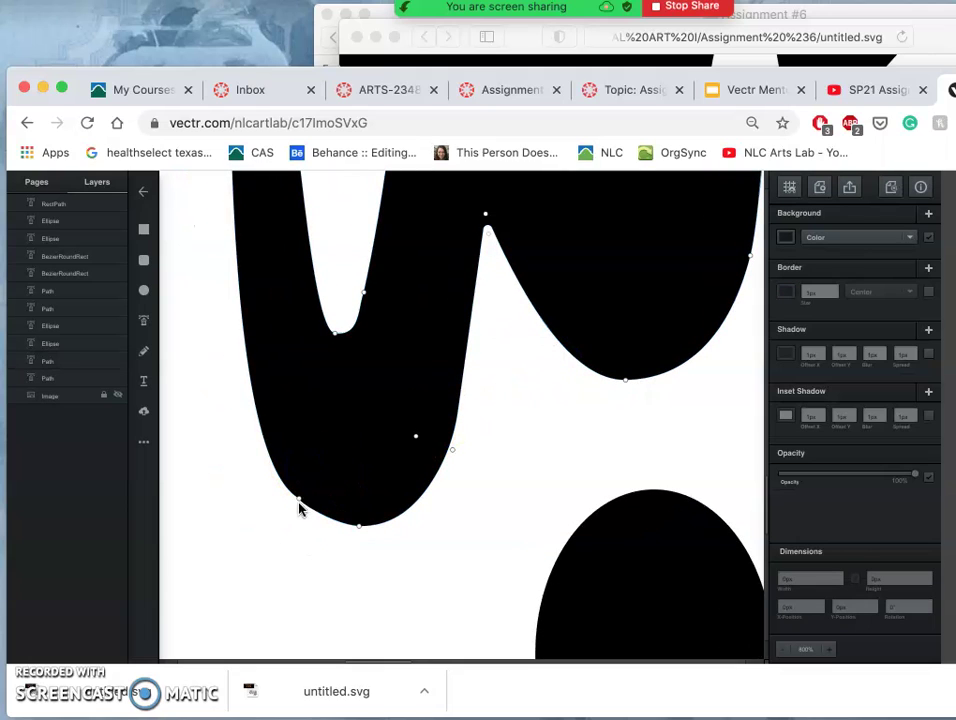
left_click(299, 500)
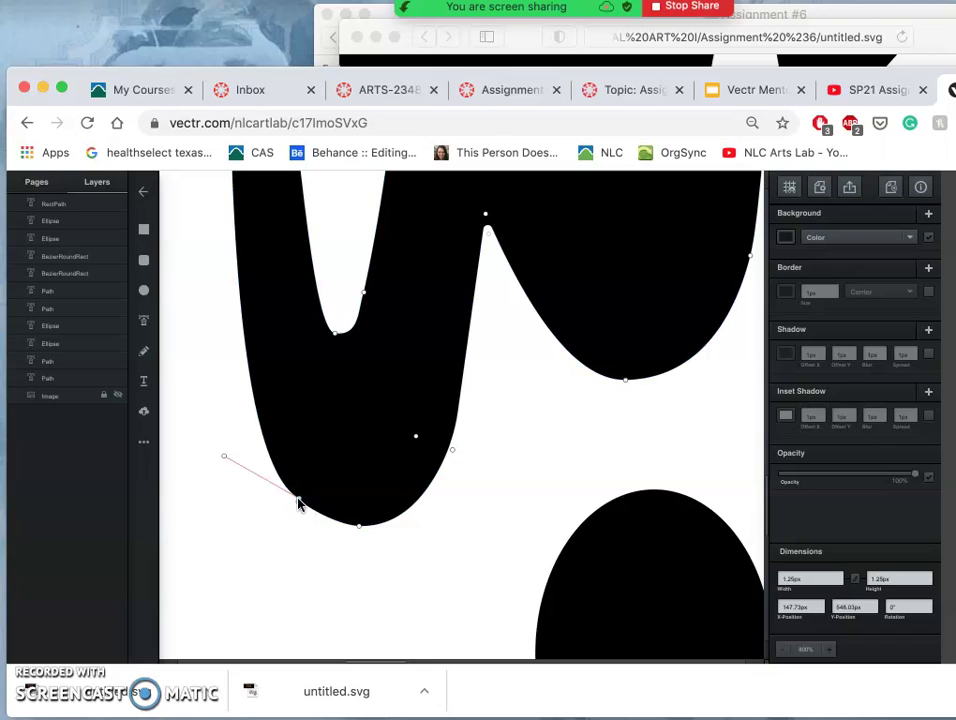
key("Delete")
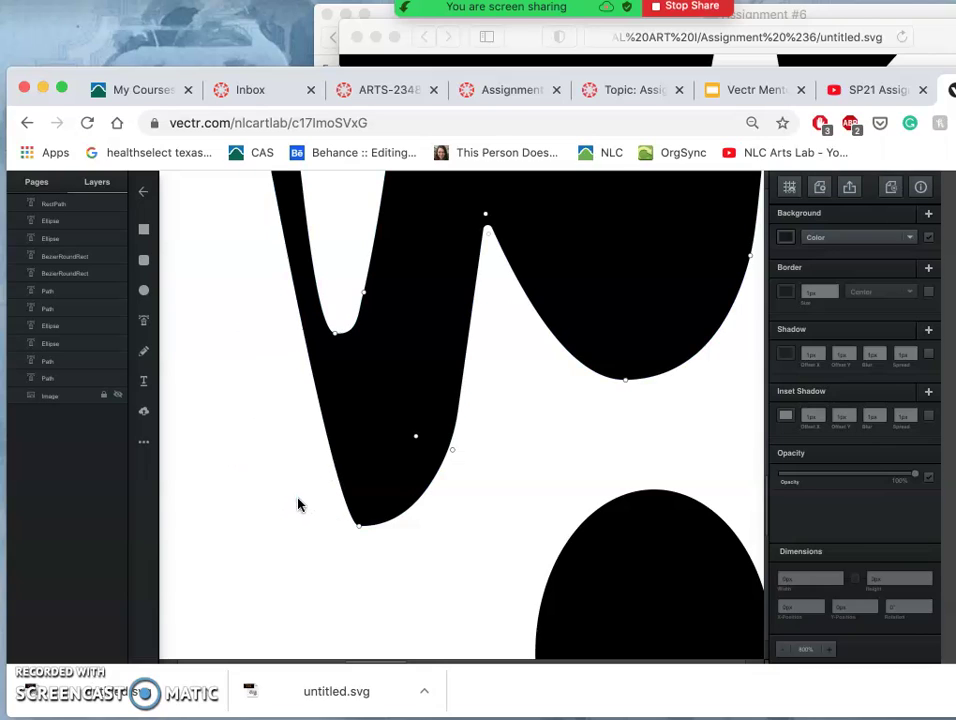
Extend the outward curve handle of the leftmost drip's bottom node to restore a smooth, rounded outer edge
scroll(297, 504, "down", 5)
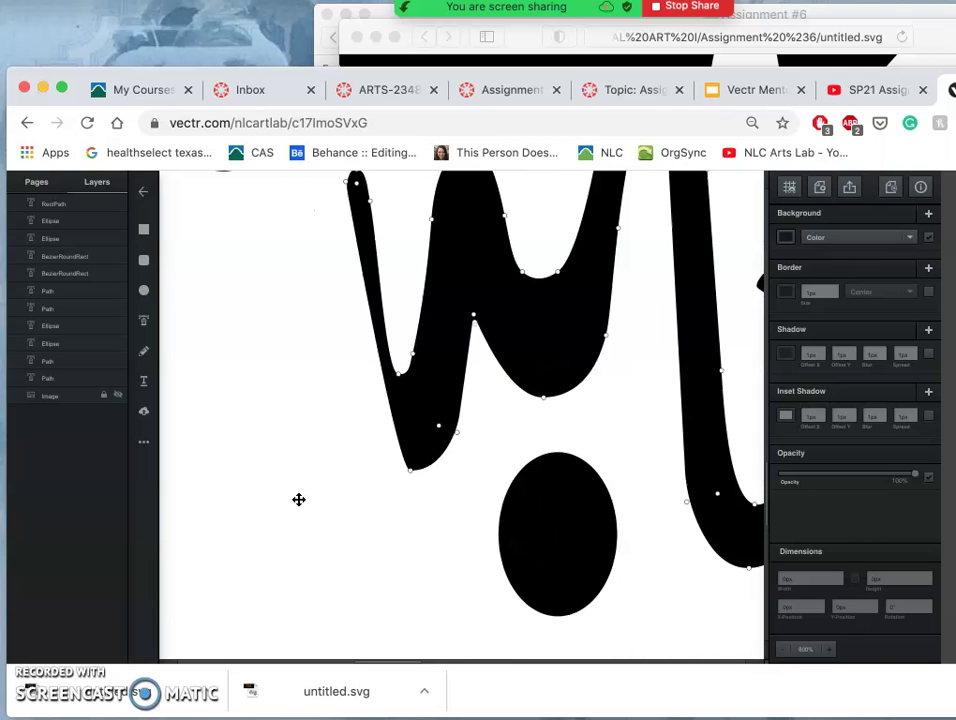
left_click(286, 556)
left_click(407, 470)
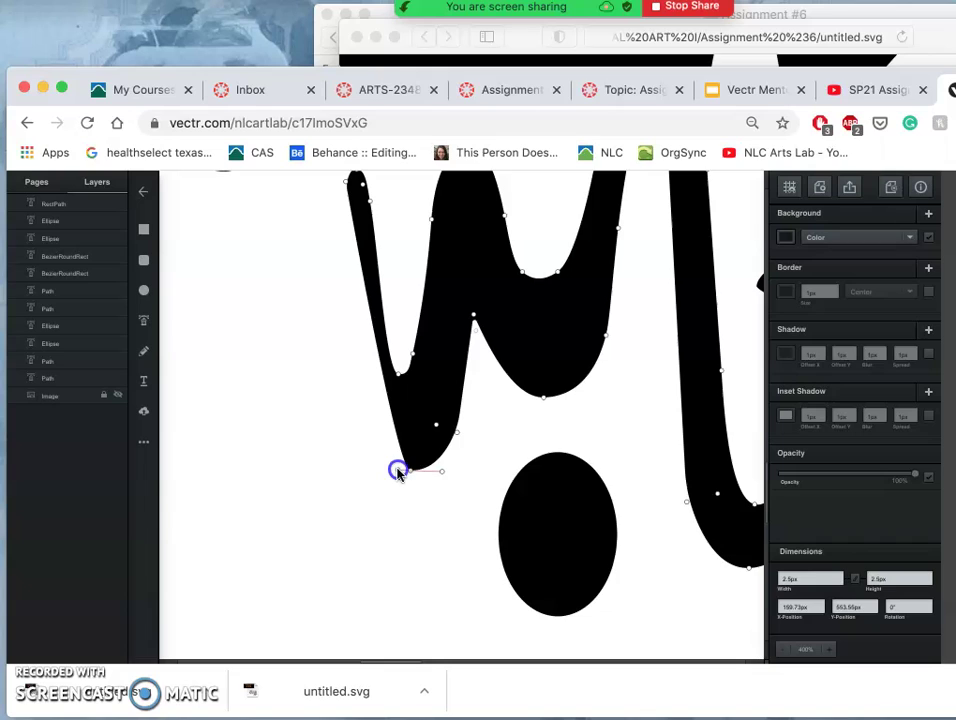
mouse_move(397, 471)
left_mouse_down()
mouse_move(325, 463)
mouse_move(348, 462)
left_mouse_up()
scroll(356, 424, "down", 5)
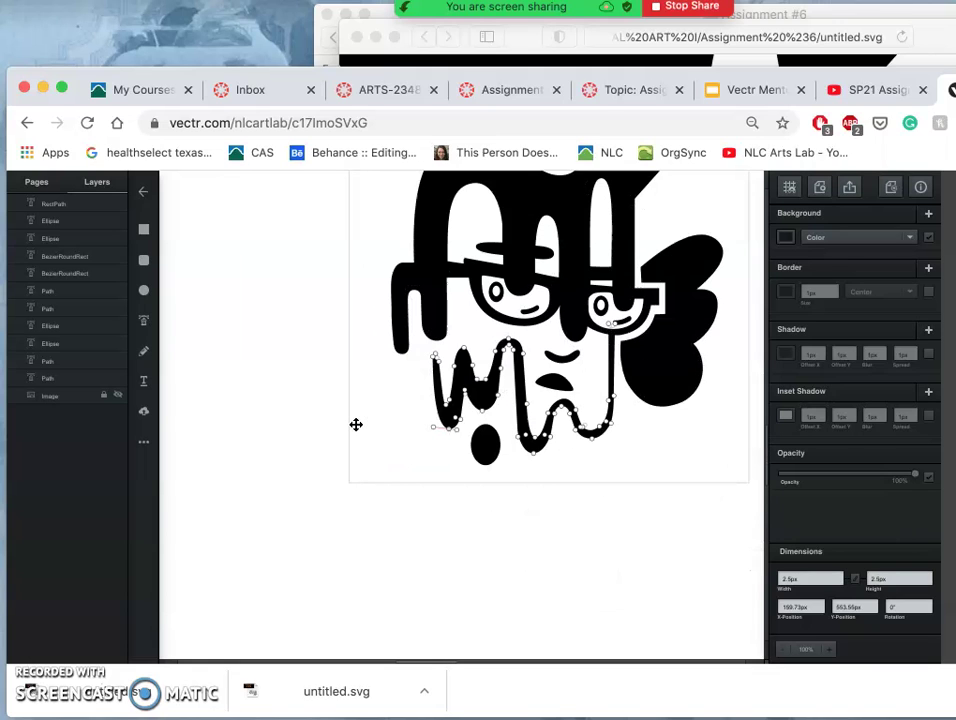
key("super+plus")
key("super+plus")
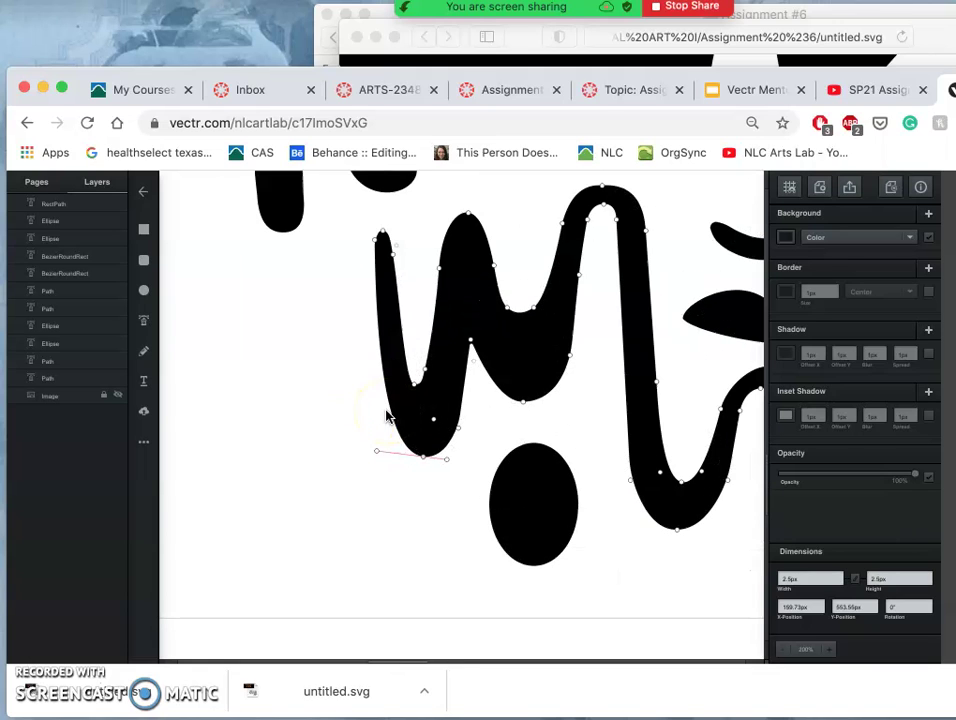
Reposition the two lowest nodes of the leftmost drip's inner valley to about X 157.91 px, Y 514.8 px and finish node editing
scroll(343, 358, "up", 4)
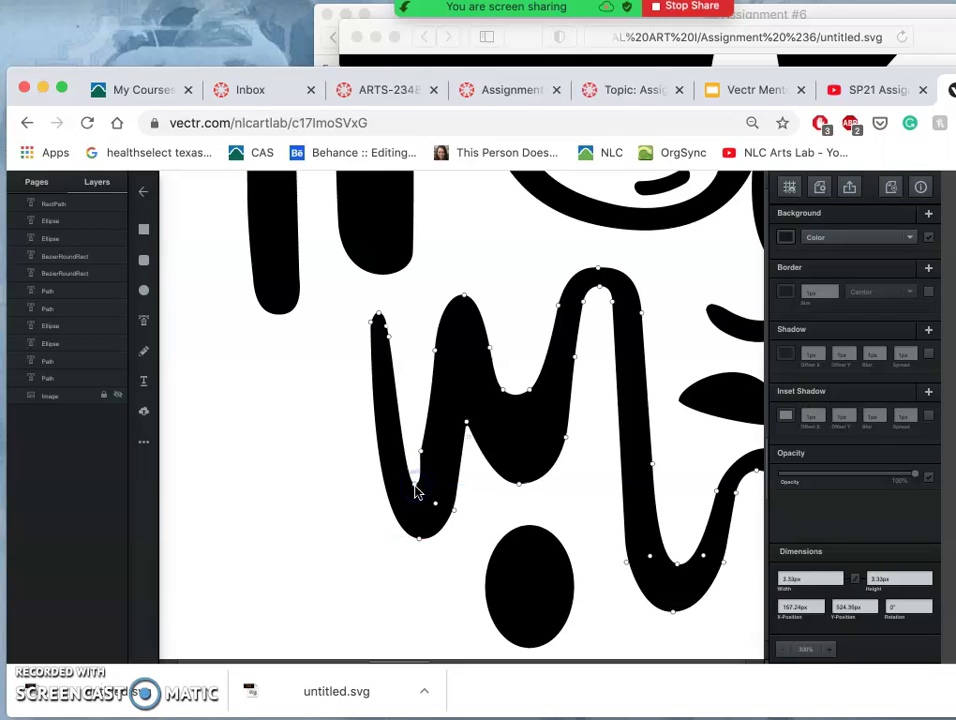
mouse_move(416, 487)
left_mouse_down()
mouse_move(420, 455)
mouse_move(416, 470)
left_mouse_up()
left_click(410, 469)
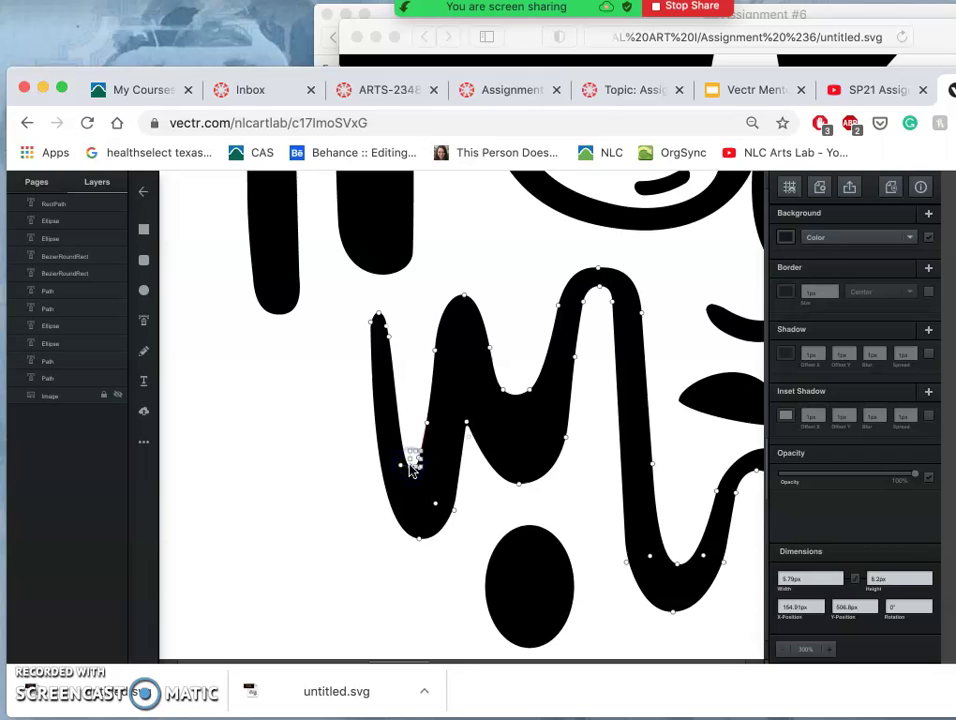
left_click(416, 472)
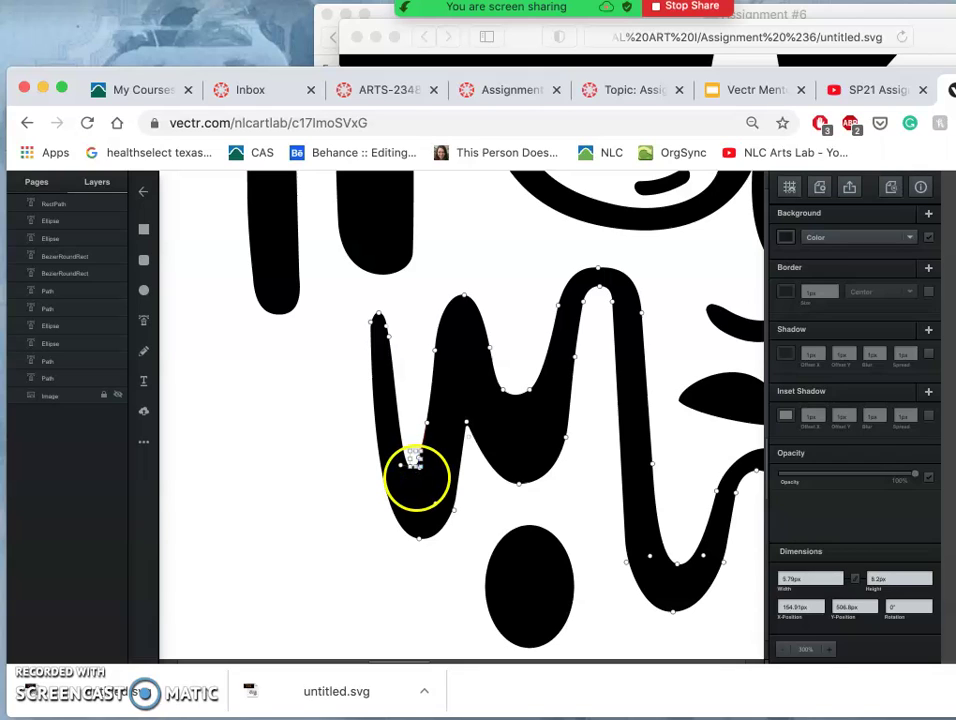
left_click_drag(417, 478, 417, 478)
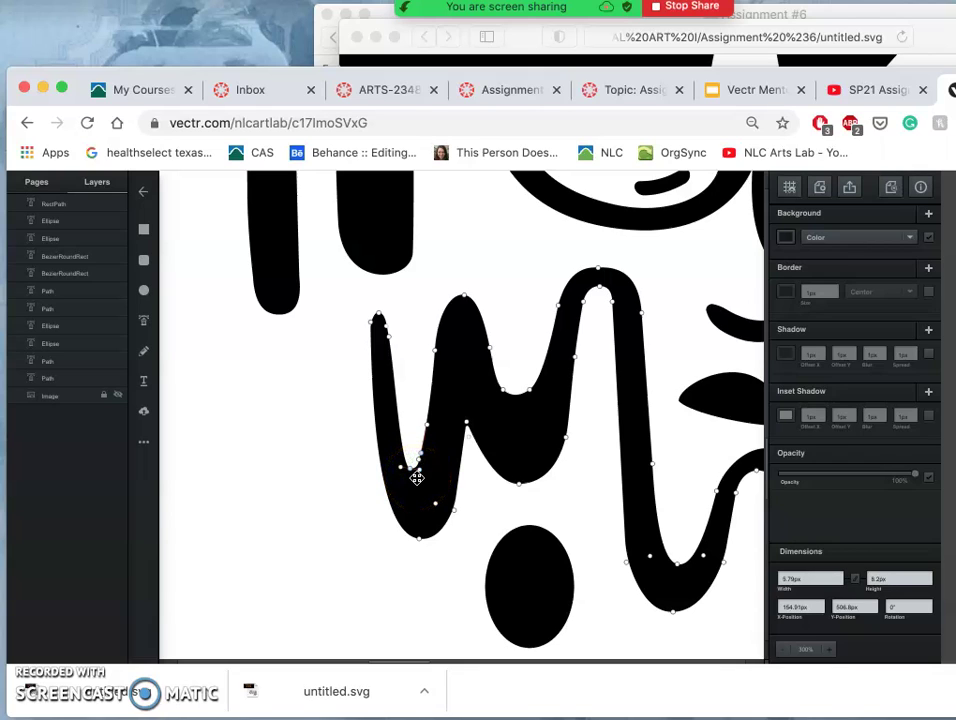
key("Down")
key("Down")
key("Down")
key("Down")
key("Down")
key("Down")
key("Right")
key("Right")
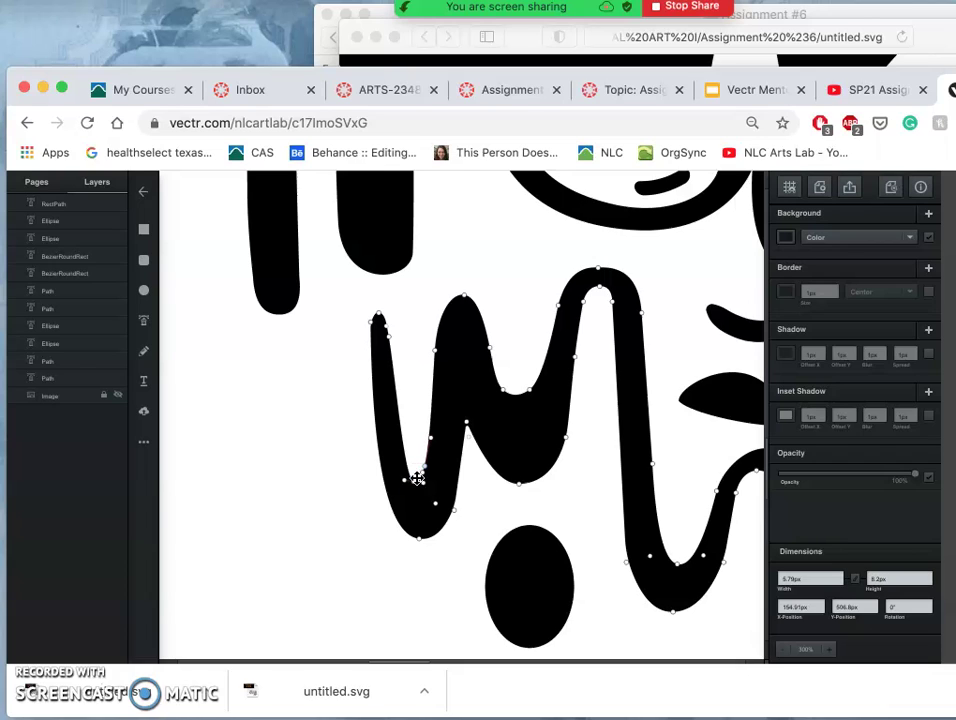
key("Right")
left_click_drag(418, 478, 421, 505)
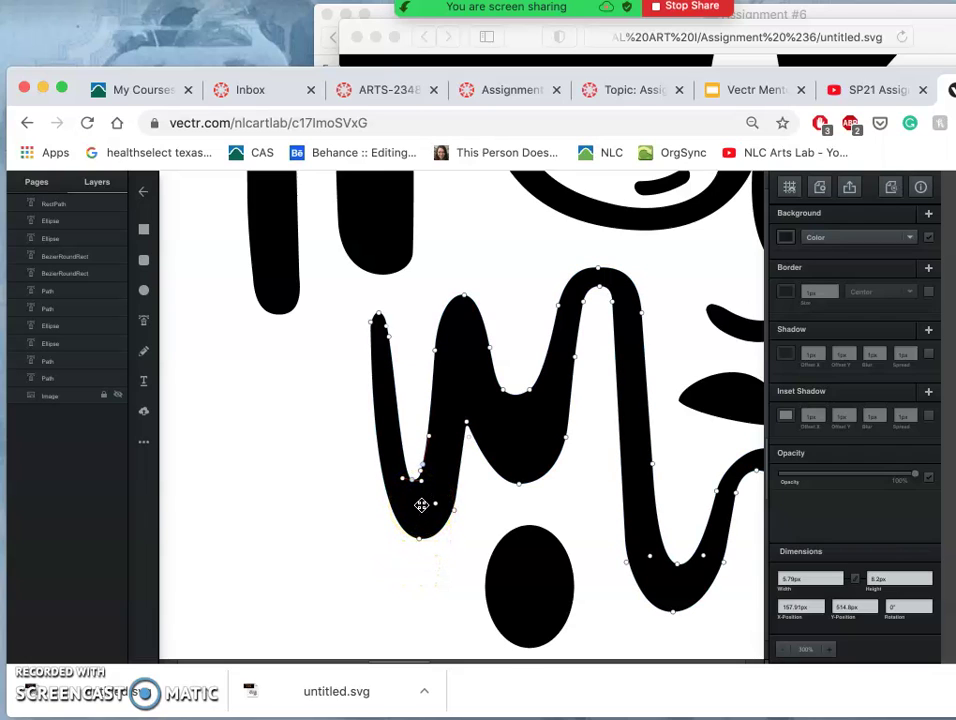
left_click(427, 598)
left_click(405, 621)
left_click(331, 543)
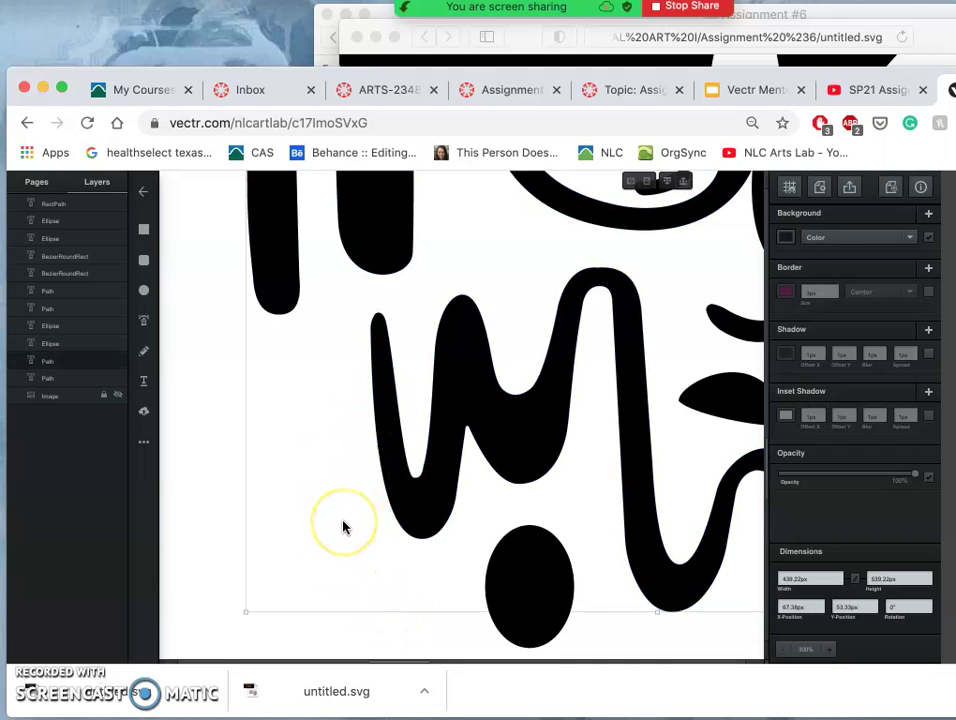
Compare the whole face with the reference image and leave the reference image shown behind the artwork
scroll(343, 527, "down", 5)
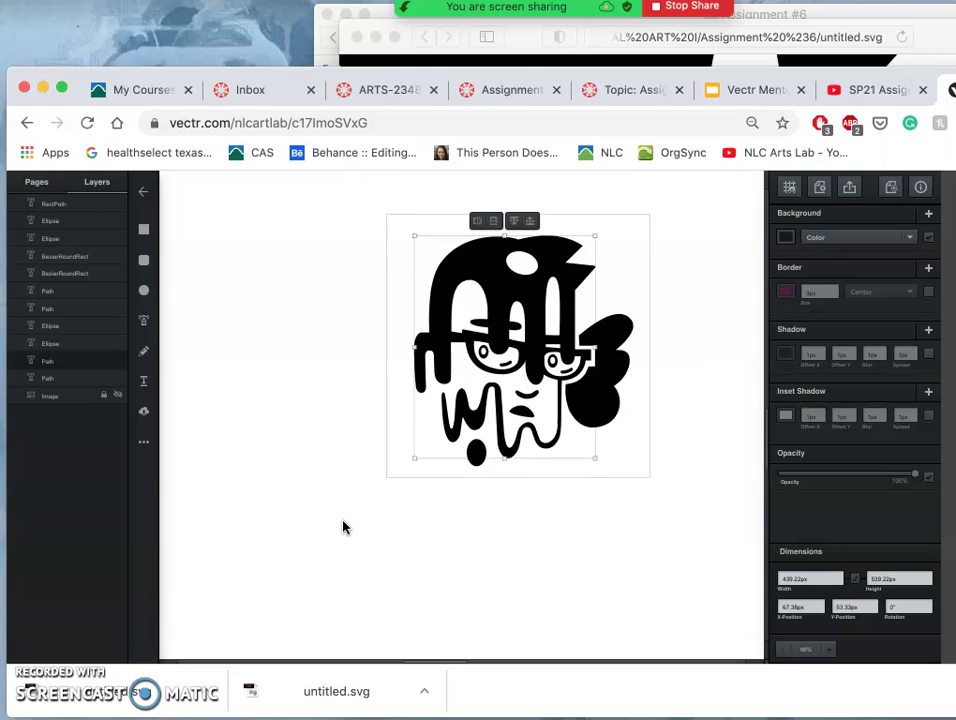
scroll(343, 527, "up", 3)
left_click(306, 418)
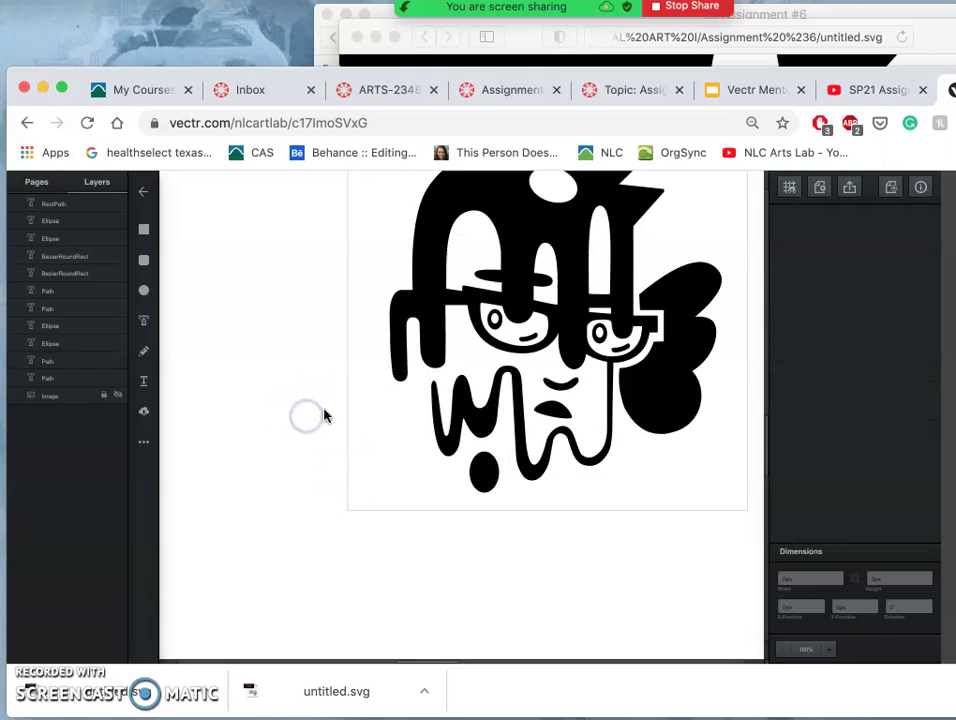
scroll(322, 412, "up", 2)
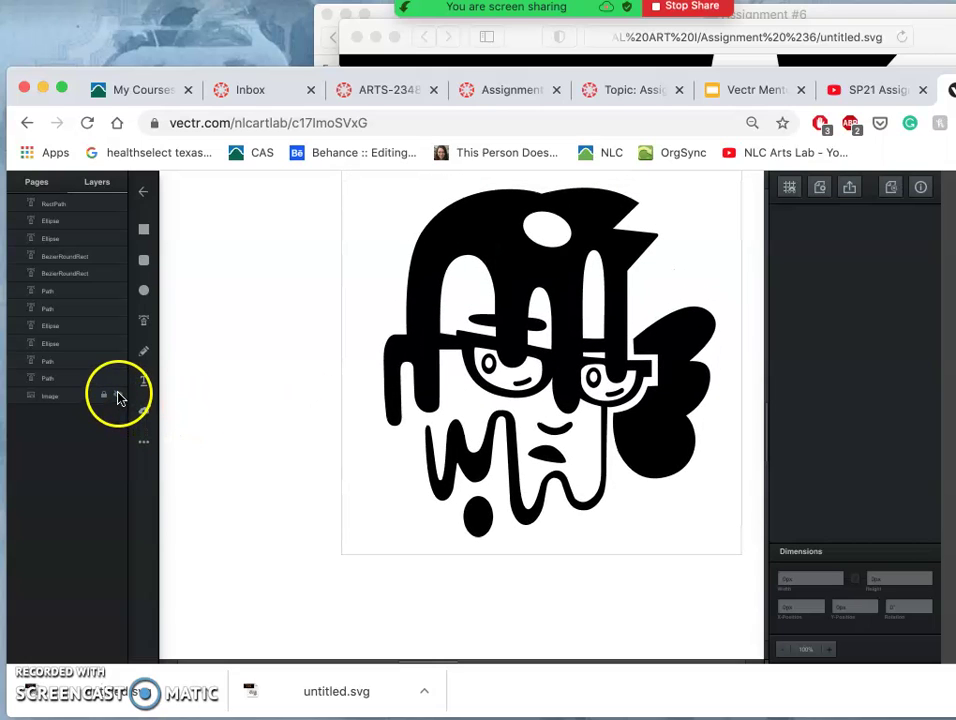
left_click(117, 398)
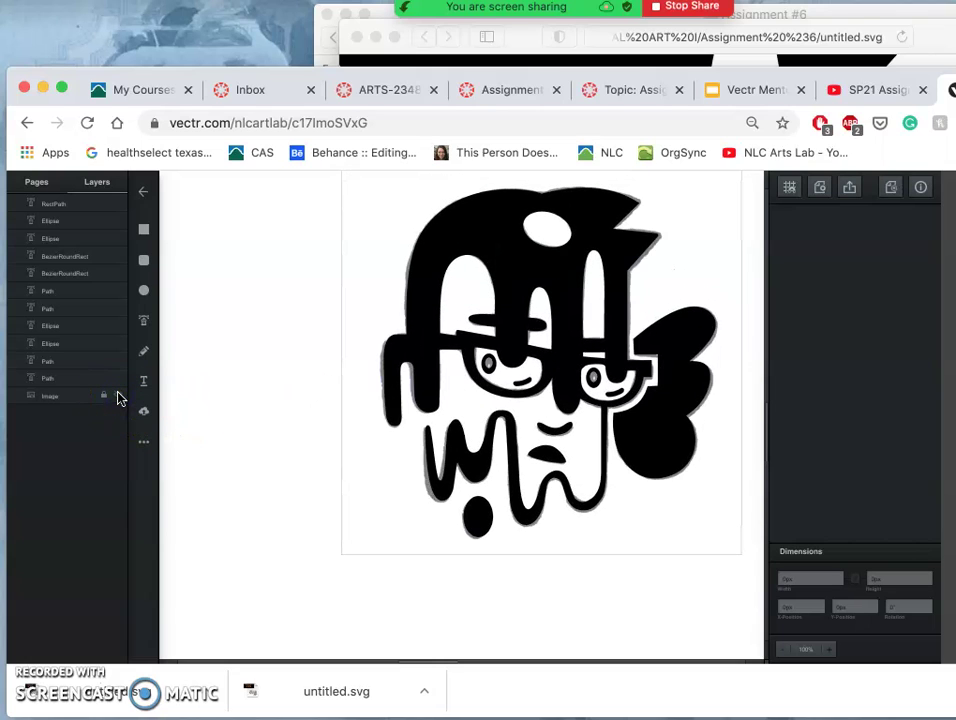
left_click(117, 398)
left_click(117, 398)
scroll(378, 448, "up", 5)
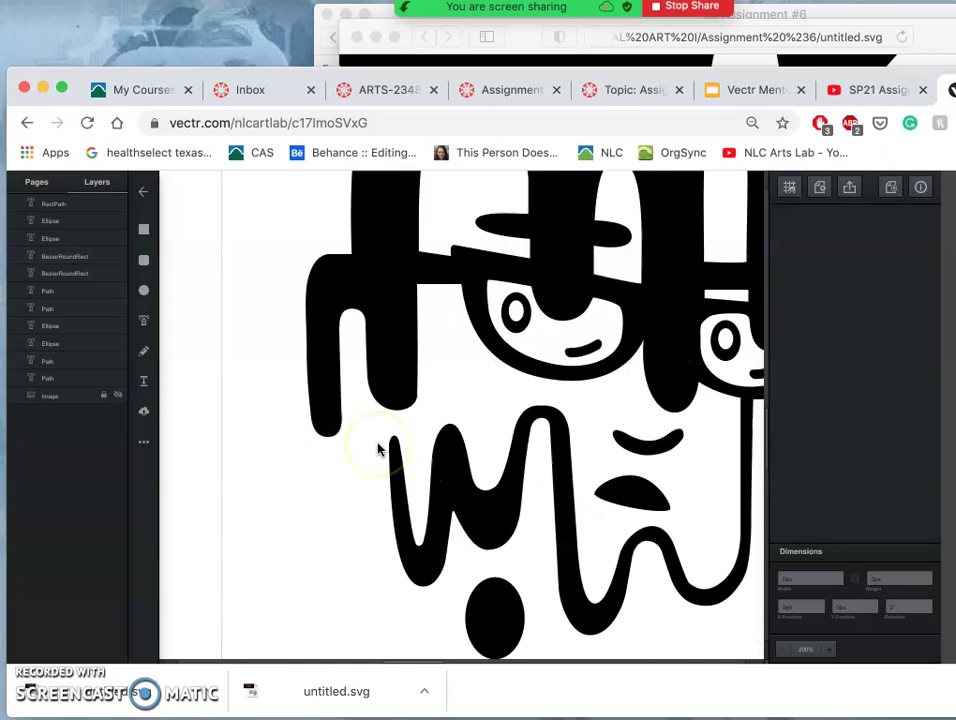
scroll(378, 448, "down", 3)
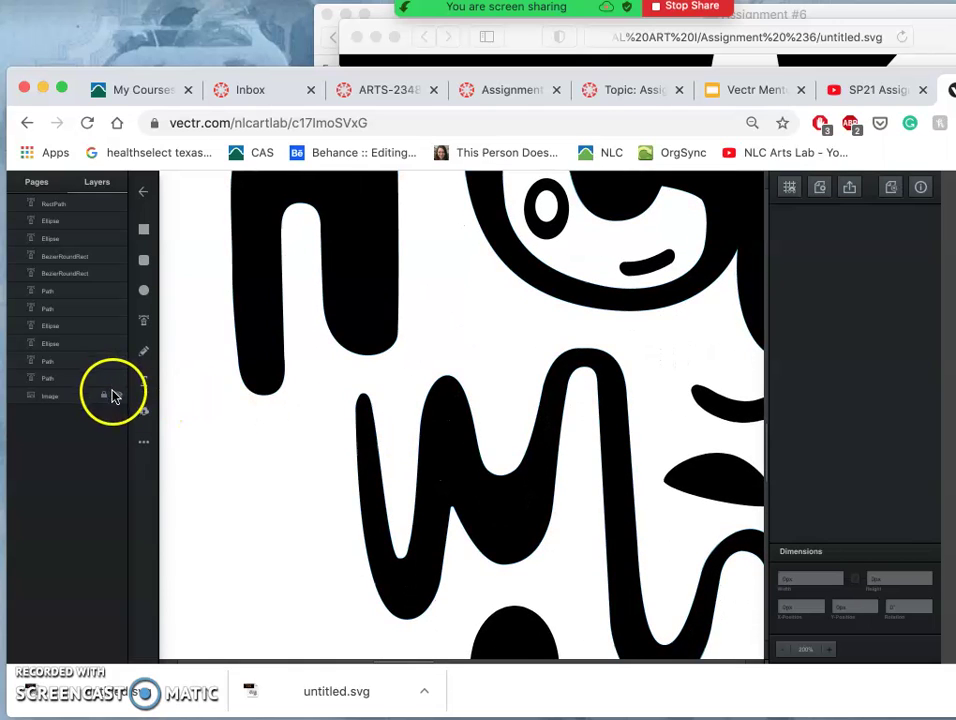
left_click(117, 395)
Add a node on the leftmost drip's outer edge and move it outward to follow the reference outline
left_click(397, 578)
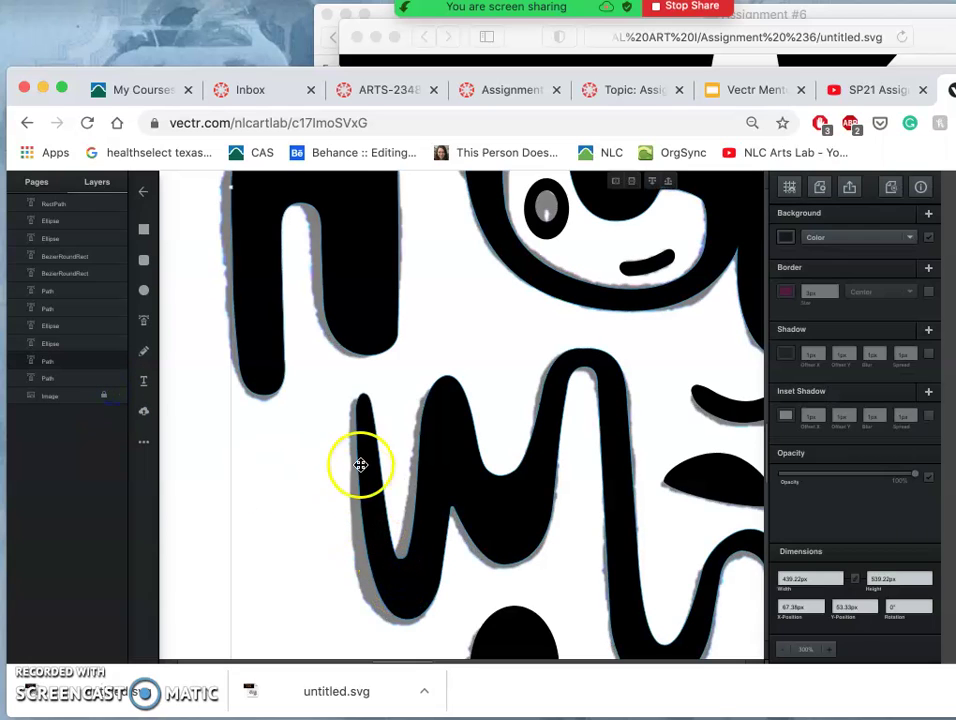
double_click(372, 530)
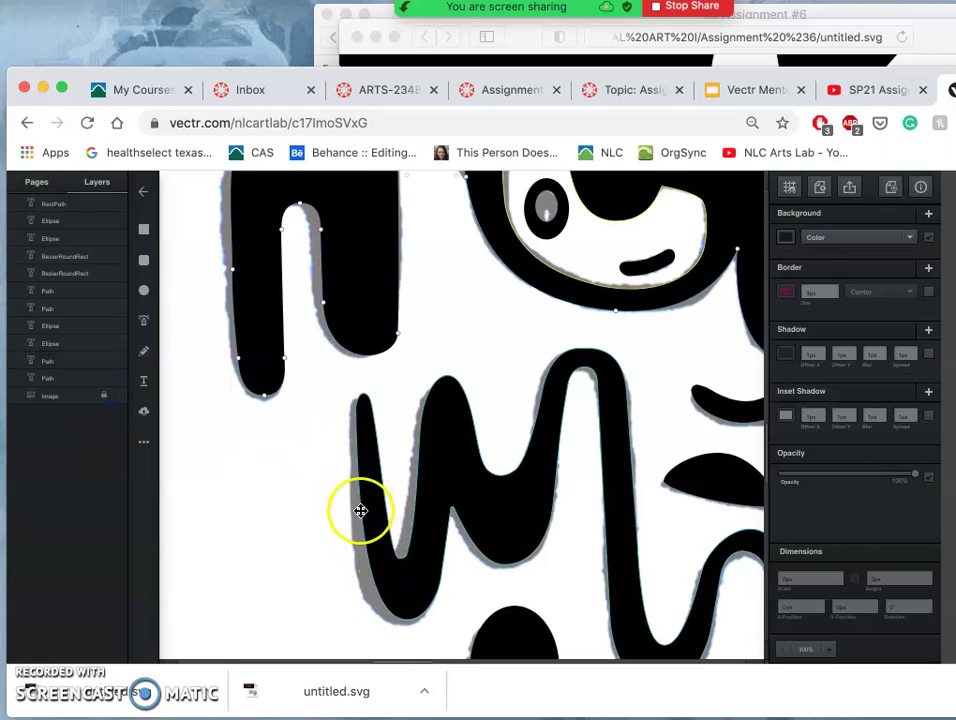
left_click(390, 588)
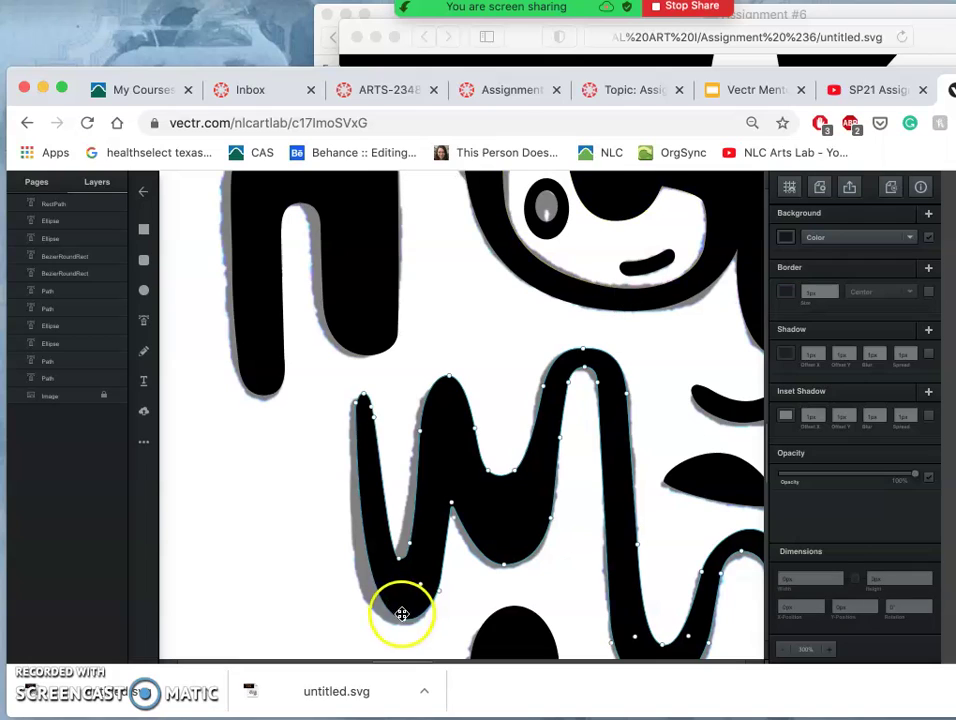
left_click(374, 596)
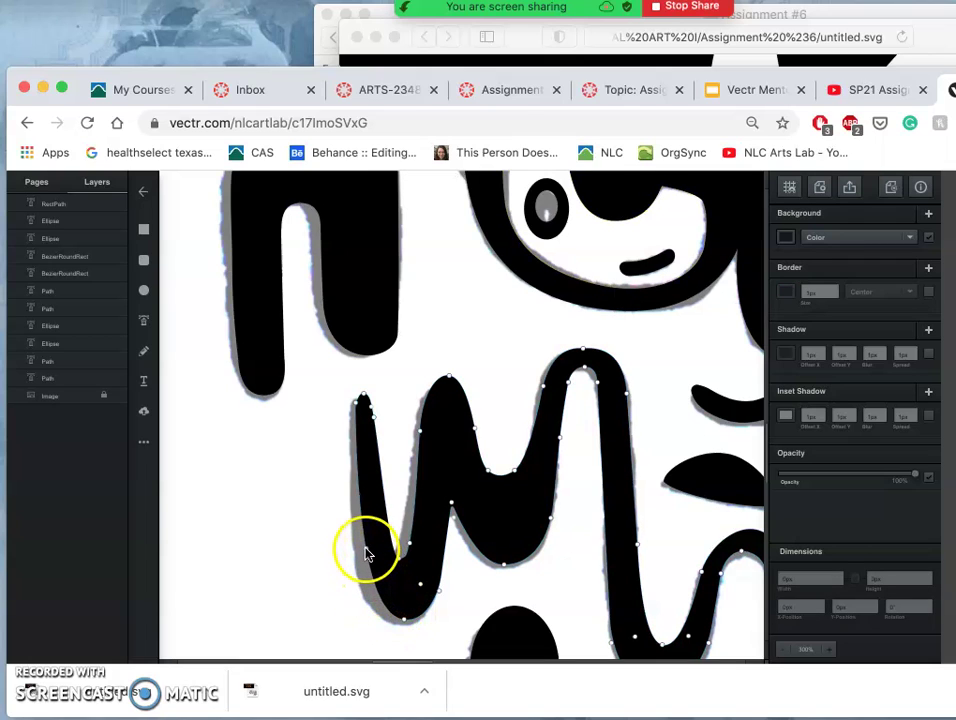
left_click(367, 553)
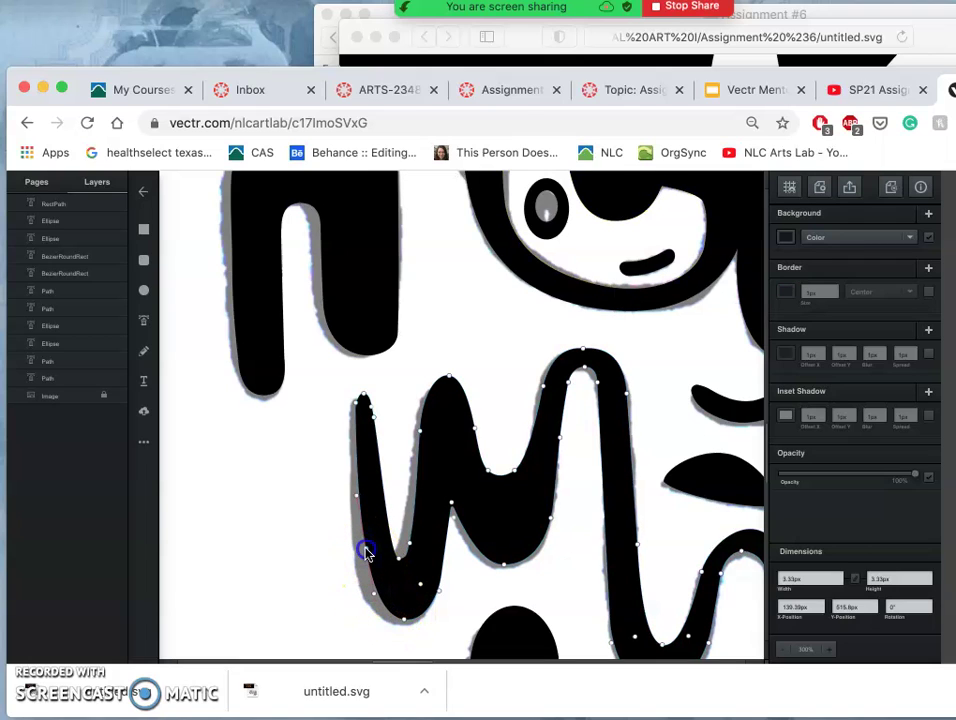
mouse_move(367, 553)
left_mouse_down()
mouse_move(356, 553)
mouse_move(358, 566)
left_mouse_up()
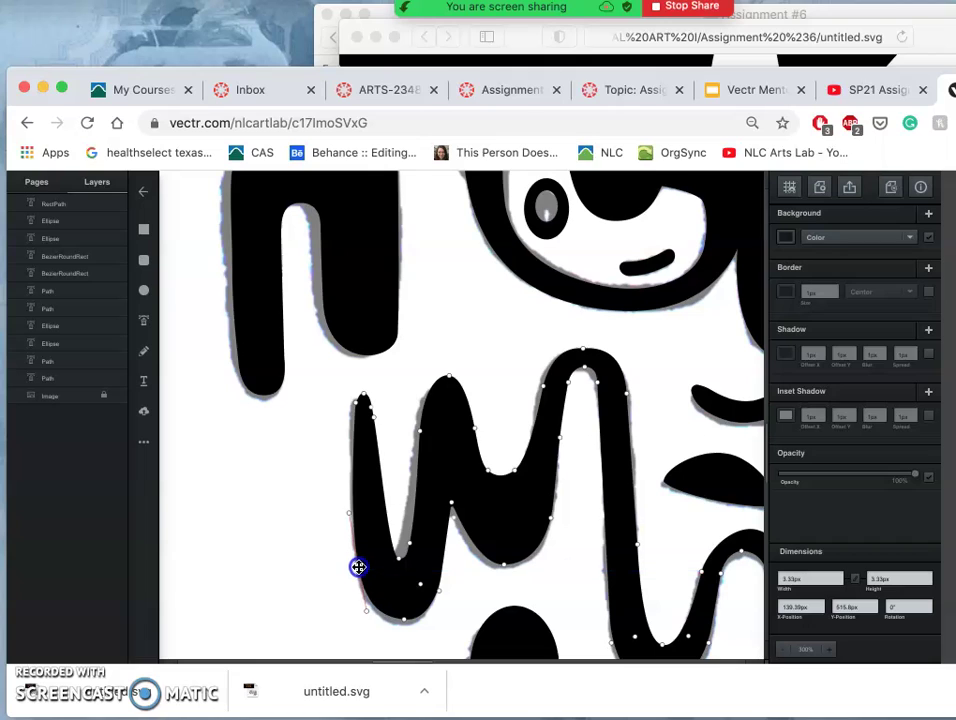
Lower the leftmost drip's bottom node to Y 556.55 px to match the reference outline
left_click(403, 615)
left_click_drag(403, 615, 404, 626)
left_click(436, 589)
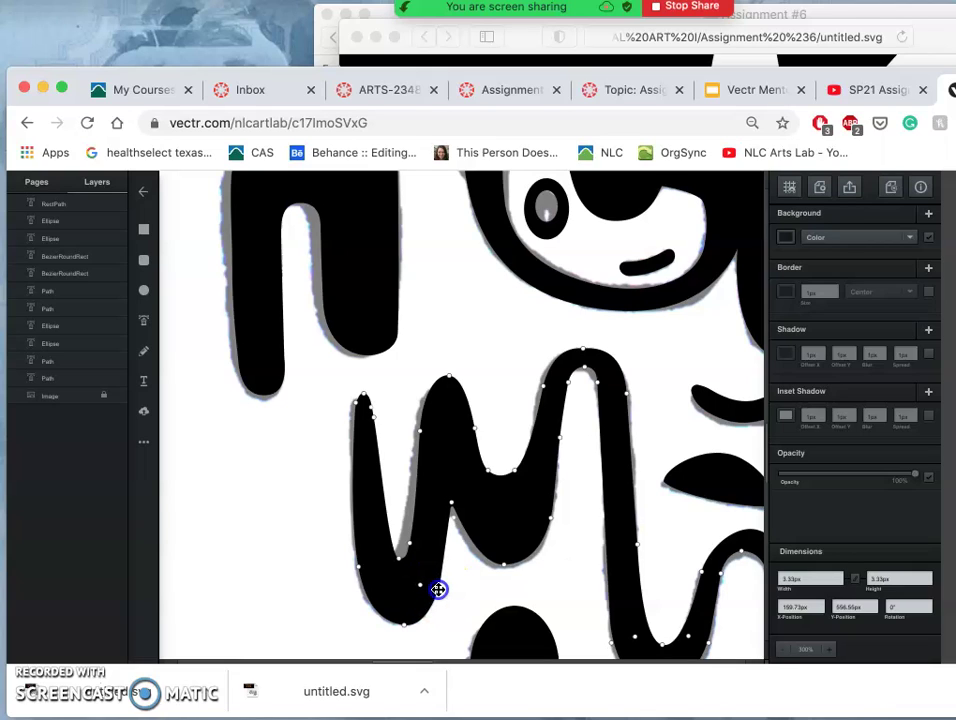
left_click(446, 592)
double_click(439, 594)
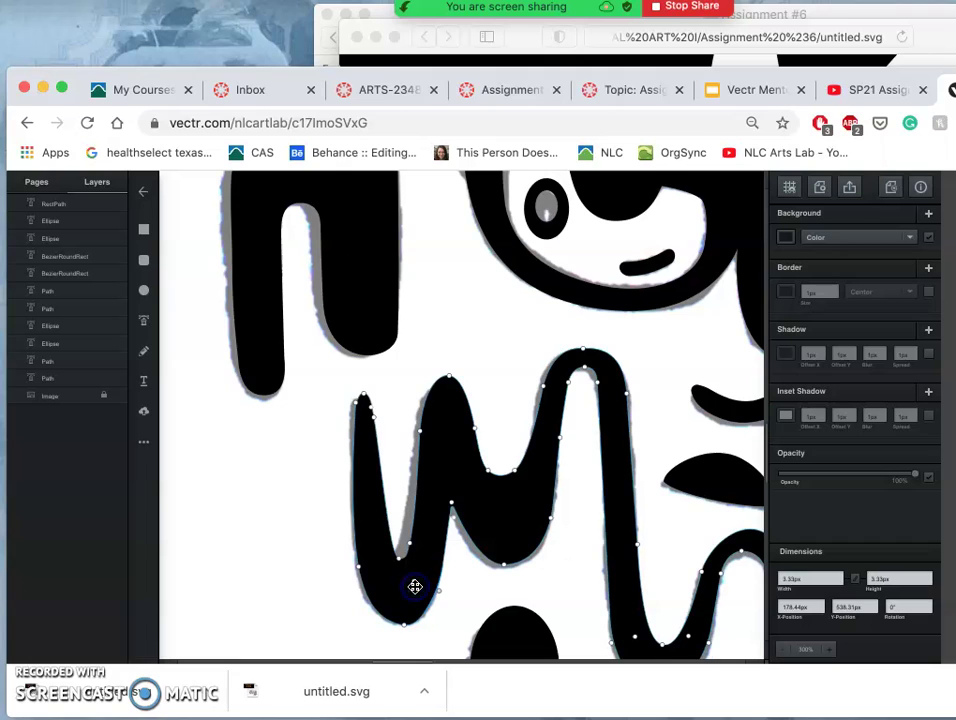
Delete the inner valley's right node on the leftmost drip, then shift its bottom node to X 152.91 px, Y 521 px and even its handles
left_click(409, 544)
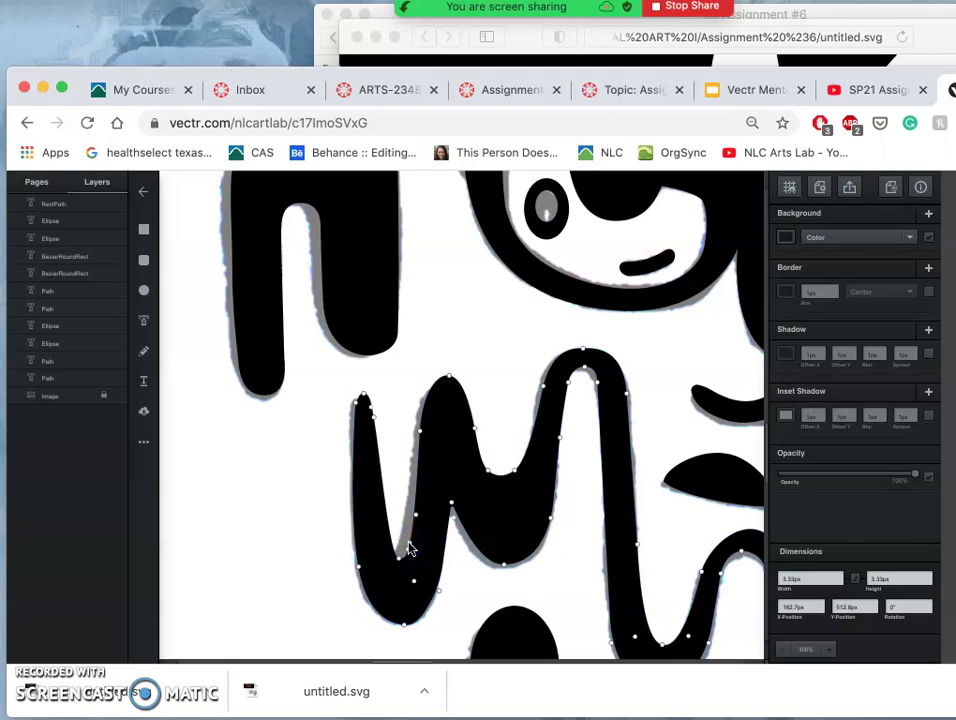
left_click(401, 548)
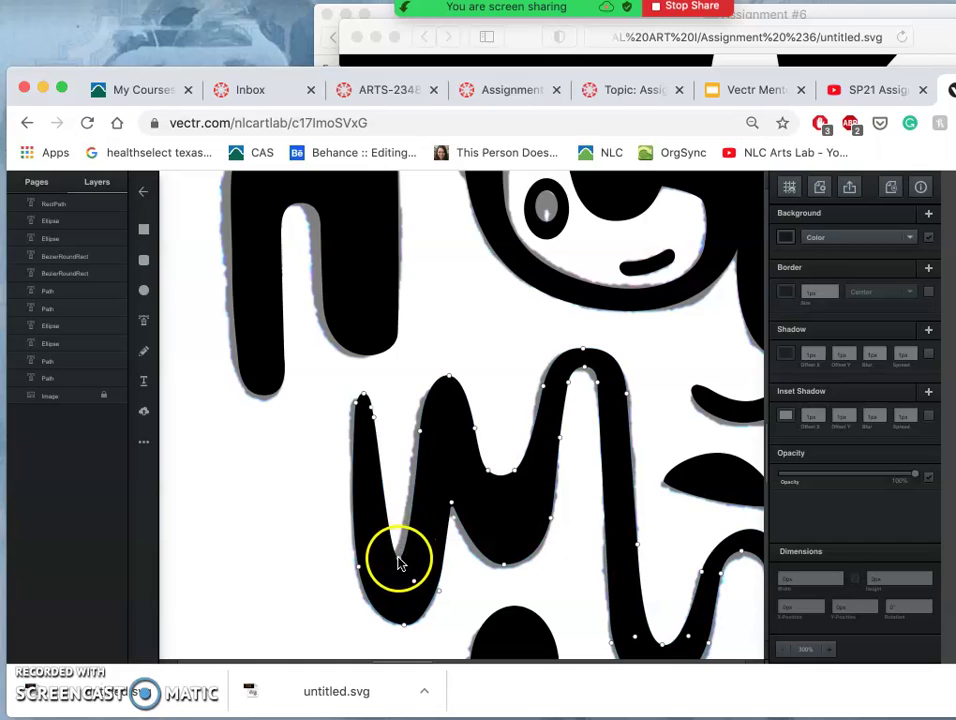
left_click(400, 562)
left_click_drag(398, 558, 390, 558)
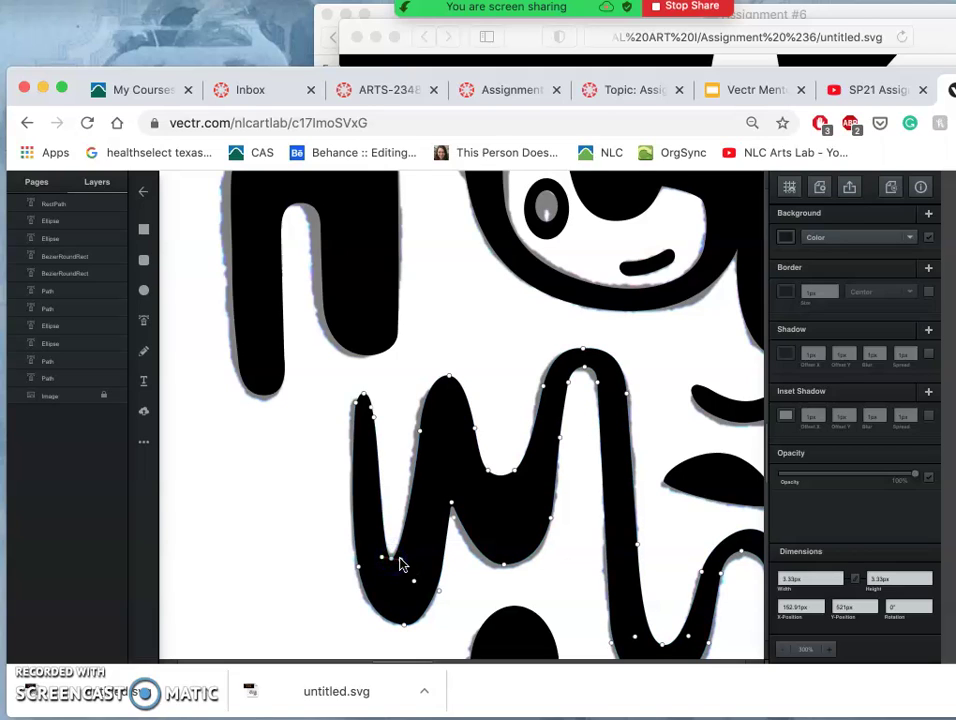
left_click(402, 559)
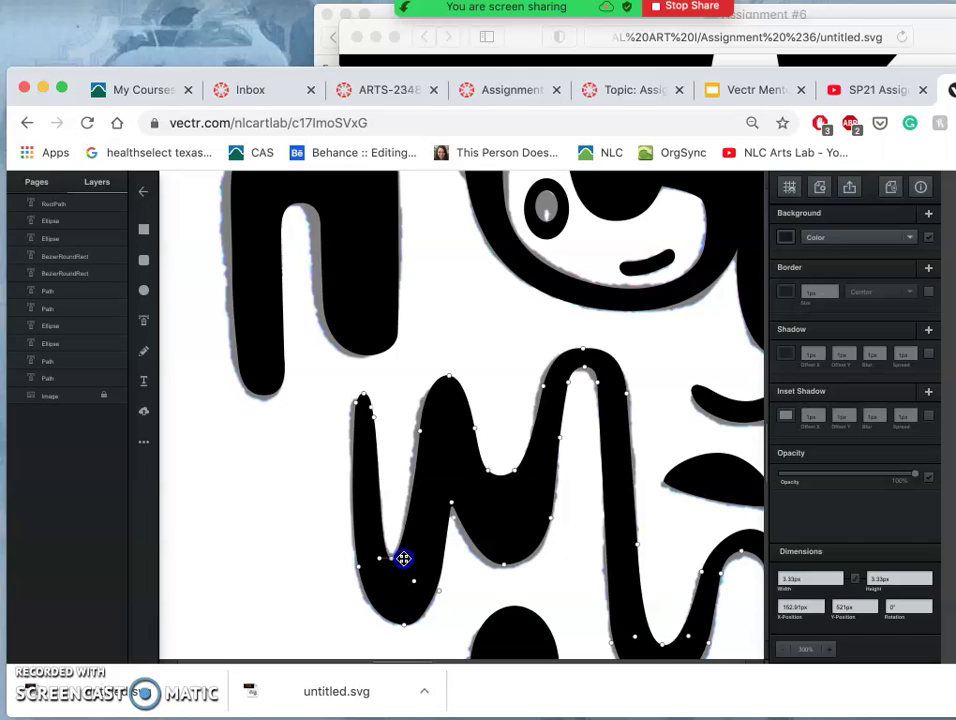
Shift the top node of the leftmost drip's right-hand peak to X 182.6 px, Y 423.55 px
left_click(433, 437)
left_click(450, 384)
left_click(445, 380)
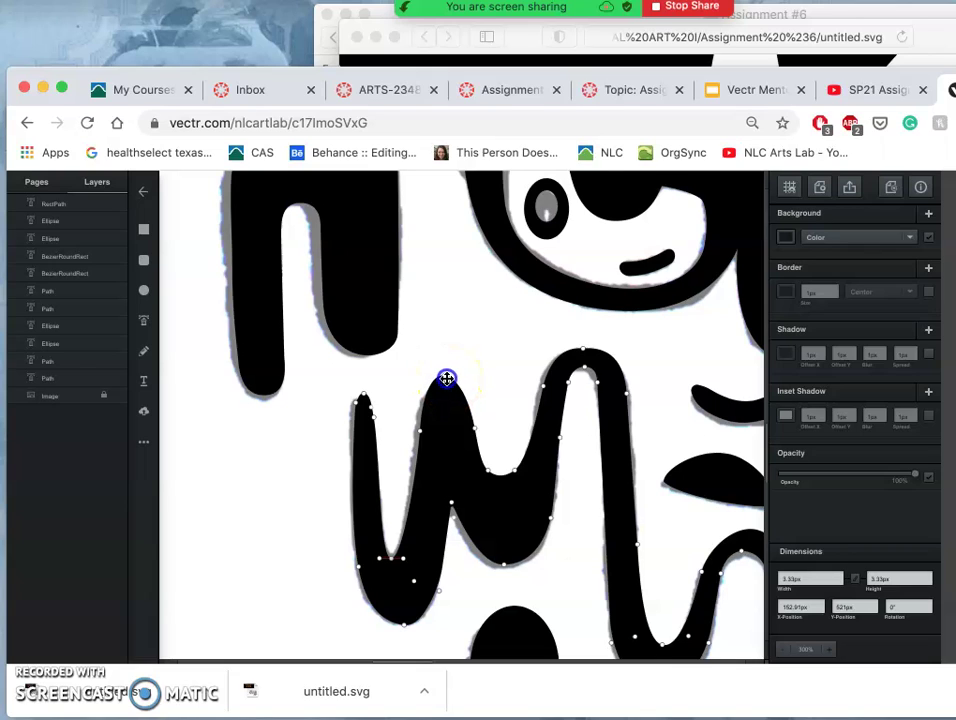
left_click(447, 379)
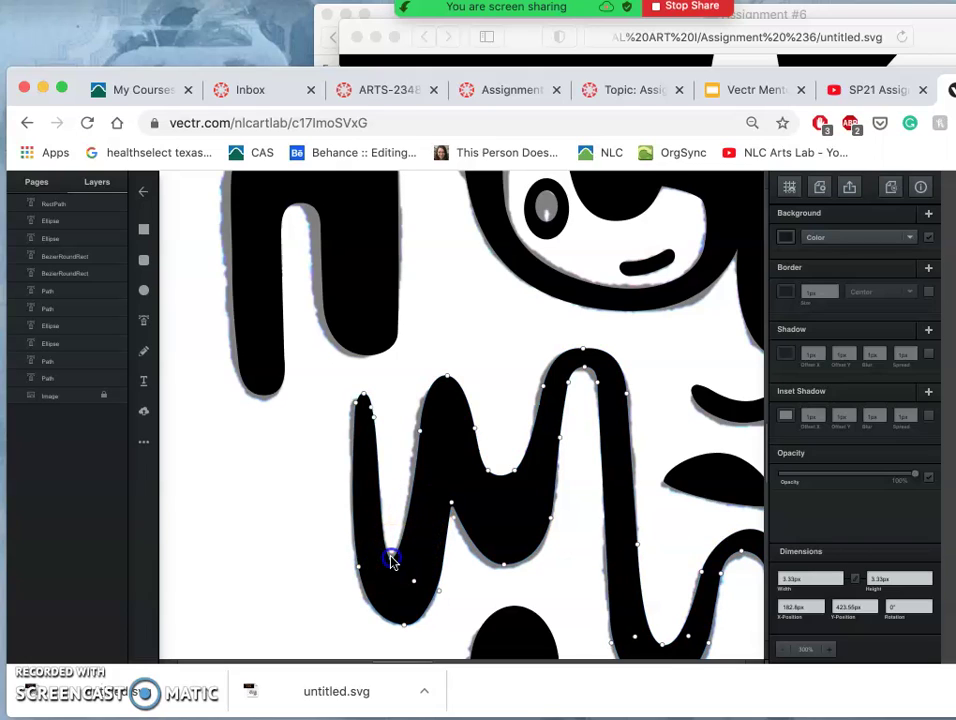
Hide the reference image and clear the selection of the drip artwork
left_click(429, 563)
left_click(463, 567)
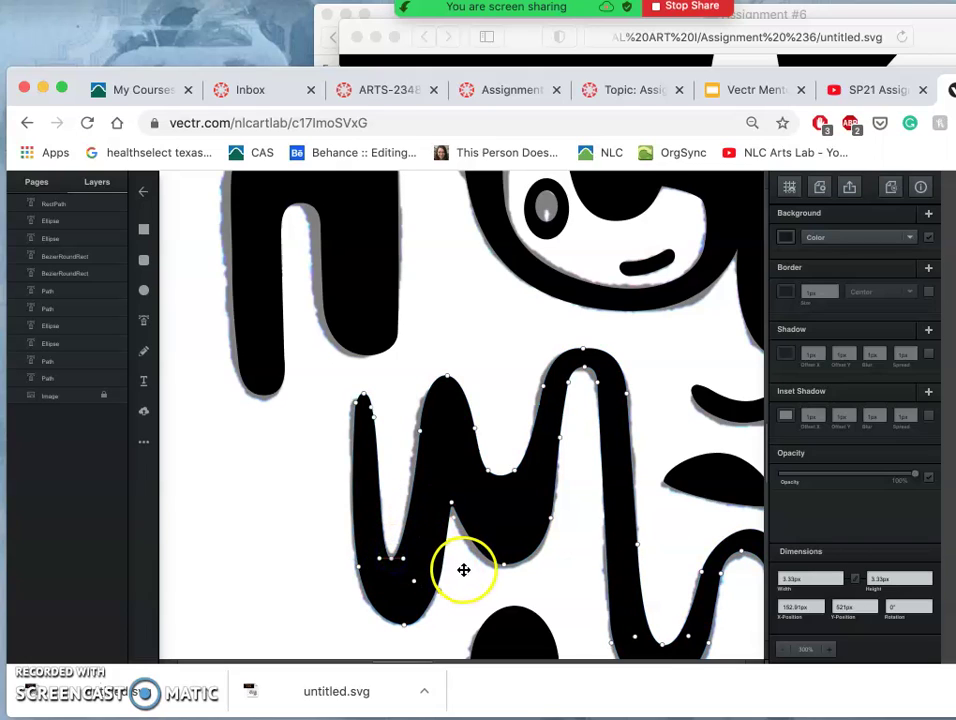
left_click(117, 395)
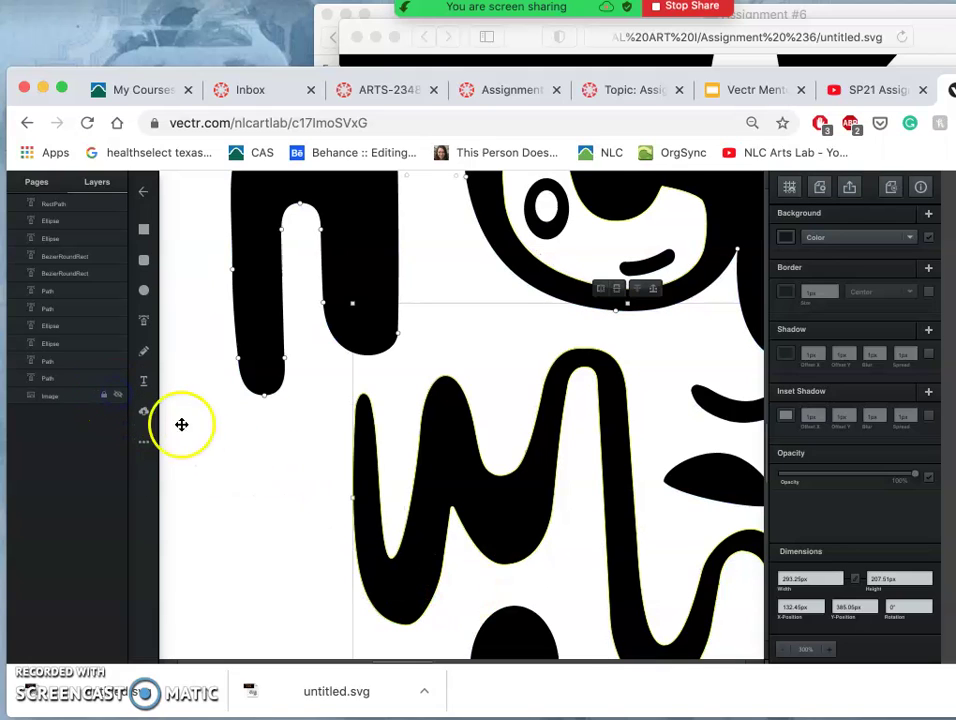
left_click(197, 447)
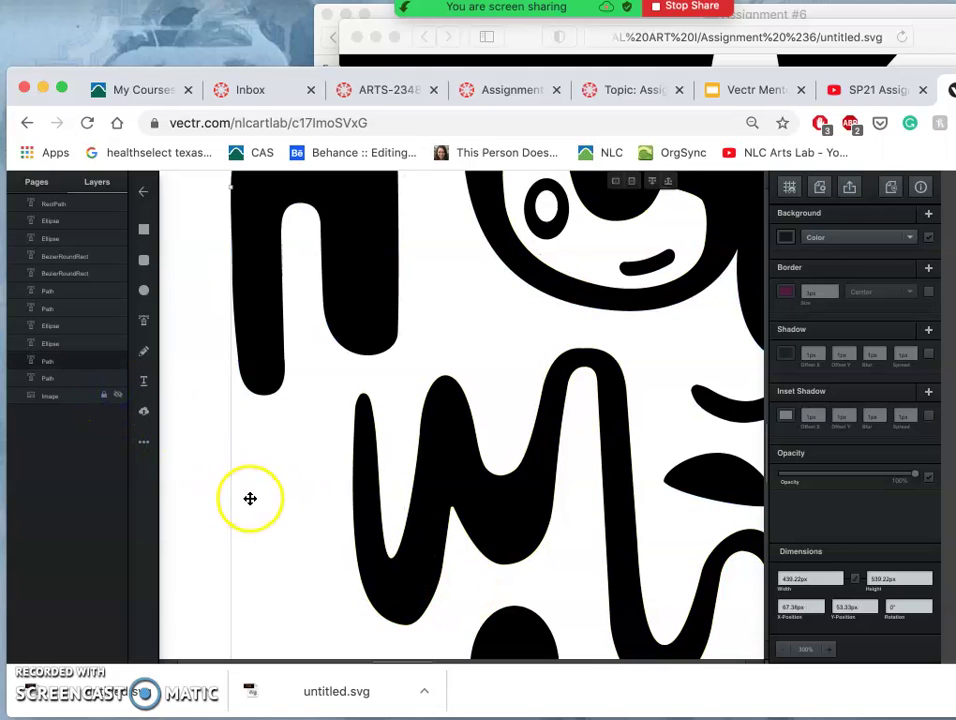
Raise the node on the leftmost drip's lower right edge to X 179.11 px, Y 530.65 px to smooth the curve
left_click(422, 560)
double_click(422, 560)
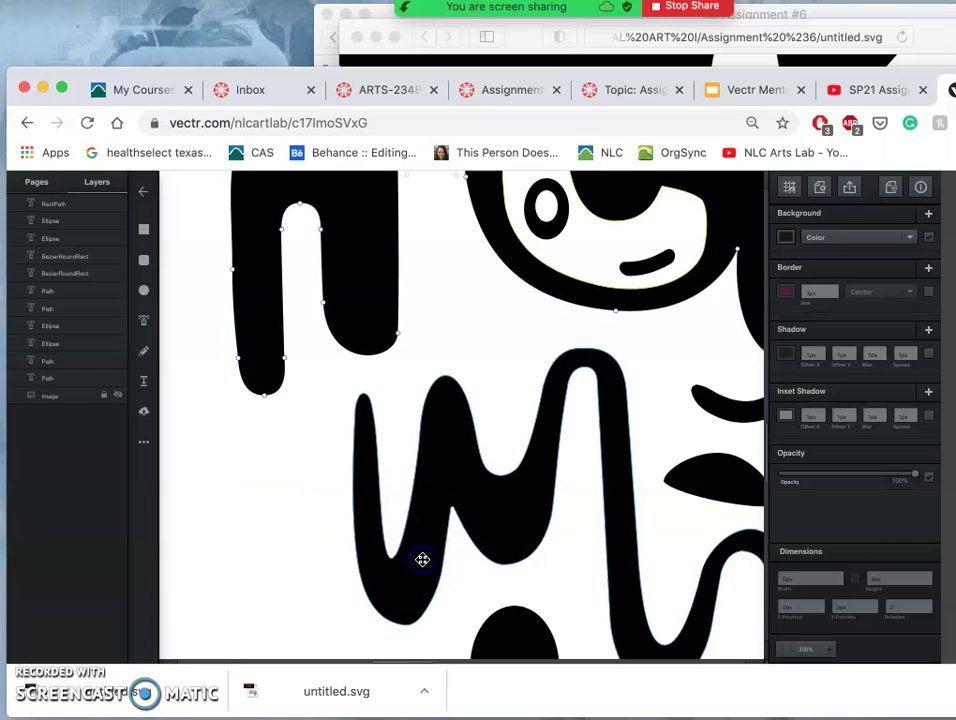
left_click(424, 560)
left_click(440, 594)
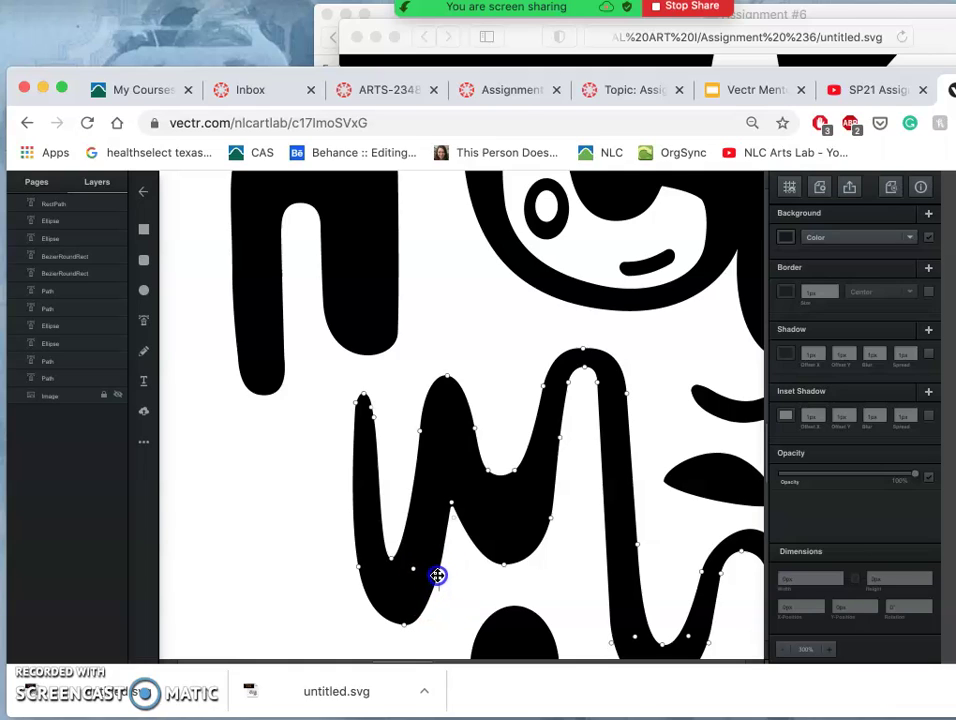
left_click(439, 575)
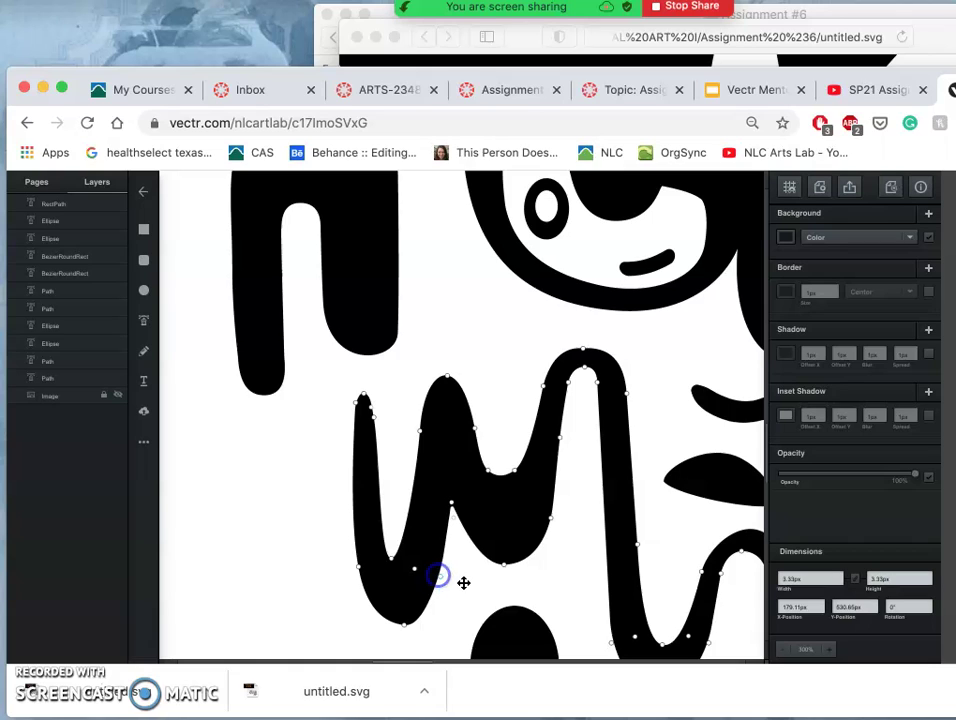
left_click(464, 582)
left_click(459, 608)
Level and shorten the handles of the leftmost drip's bottom node to round off its tip
left_click(425, 604)
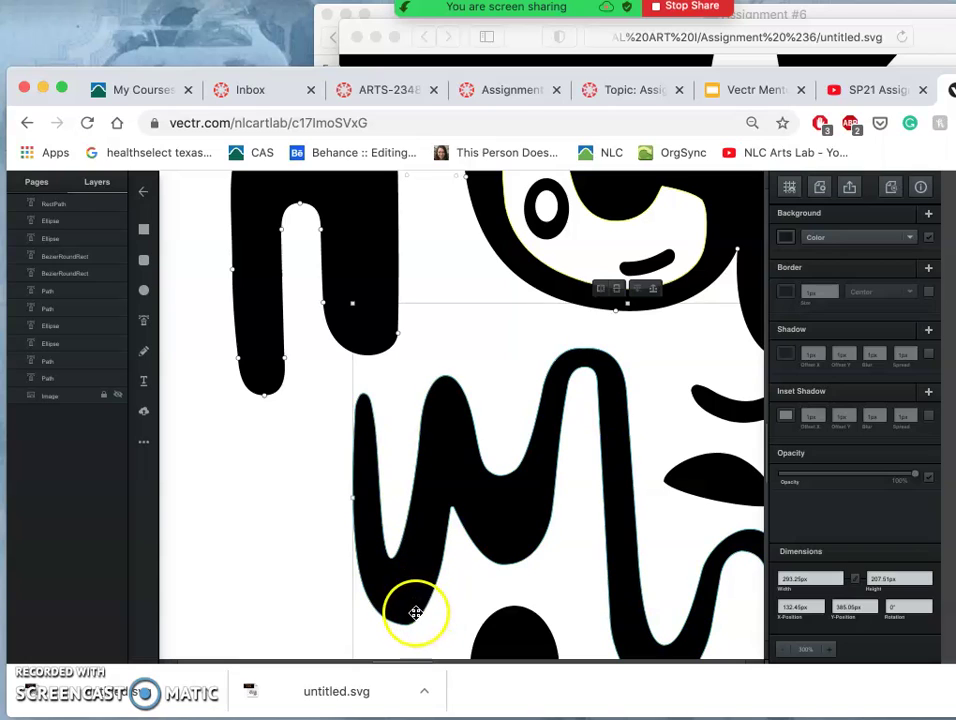
double_click(415, 613)
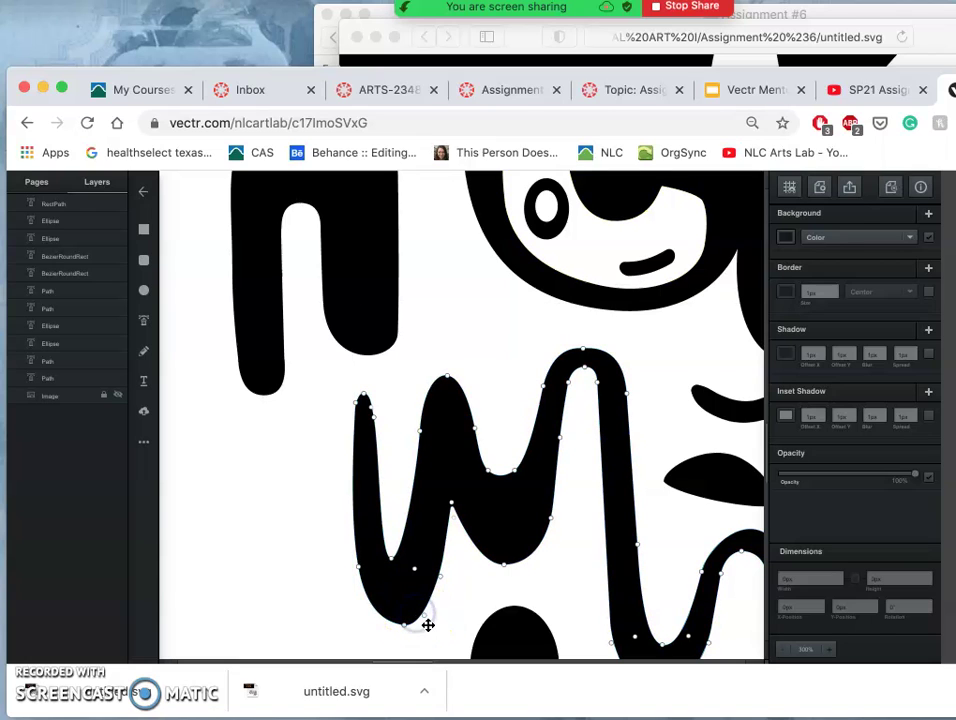
left_click(403, 627)
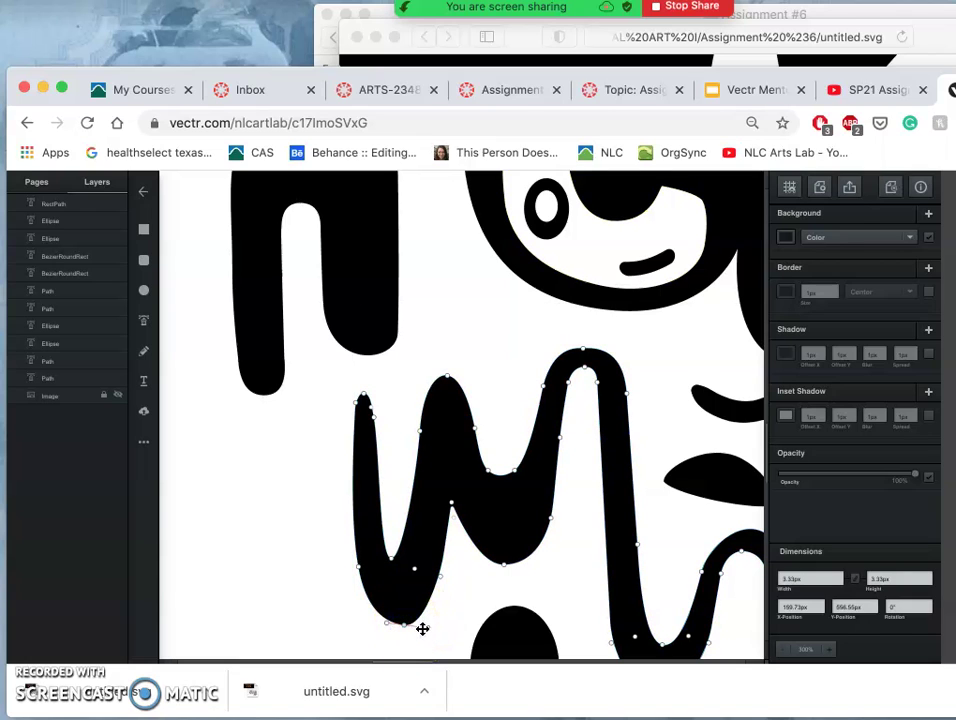
left_click_drag(426, 628, 426, 626)
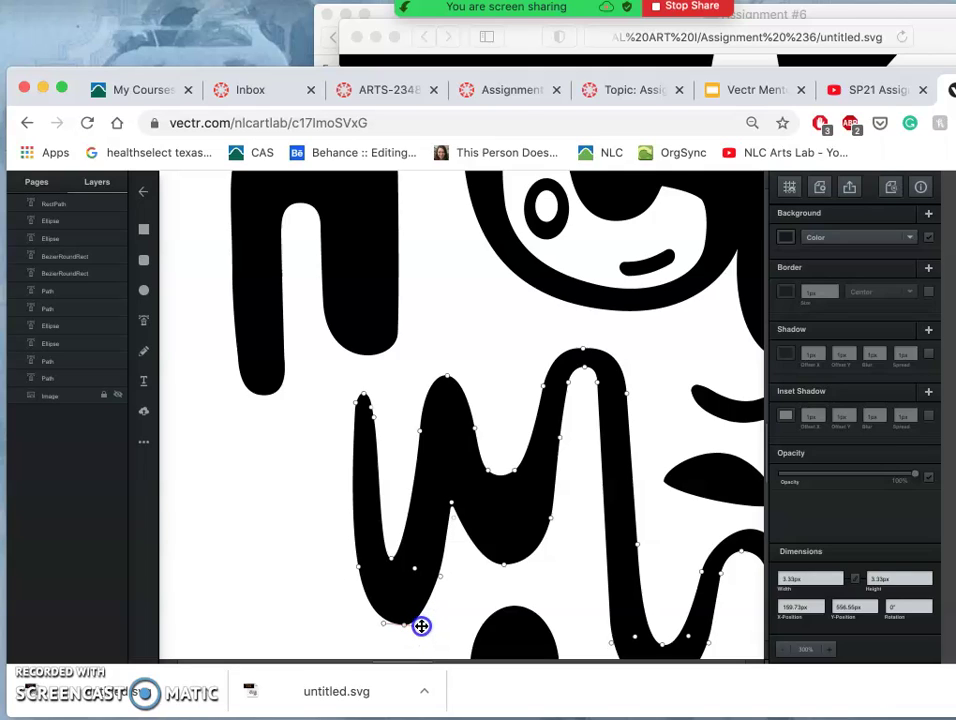
left_click_drag(421, 626, 418, 626)
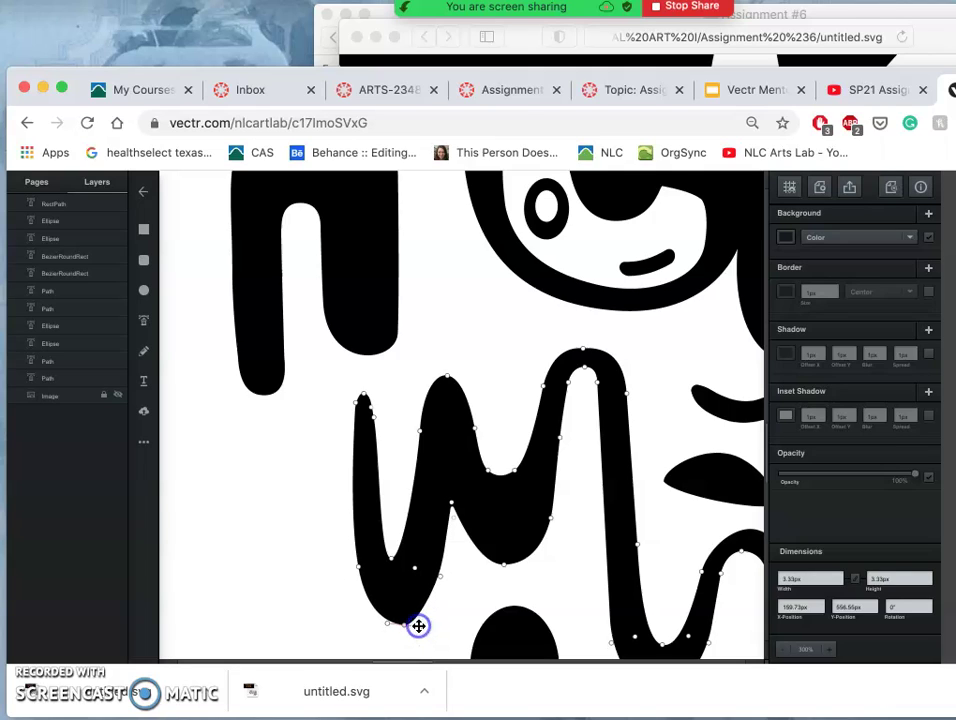
left_click(438, 610)
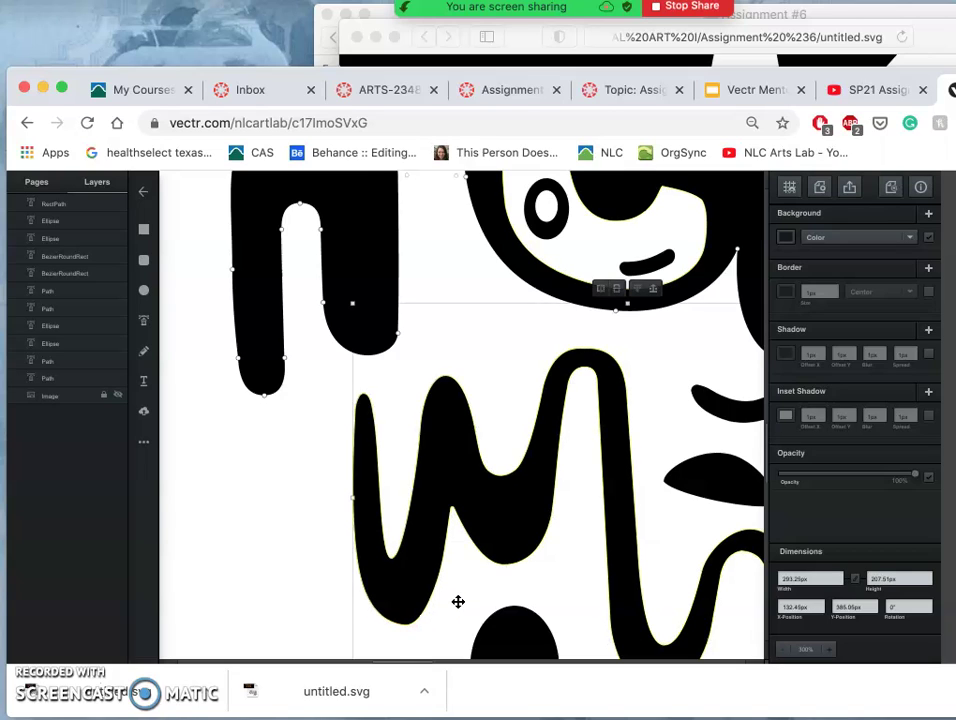
left_click(476, 606)
Download the whole page as an SVG file and close the export preview
scroll(475, 603, "down", 5)
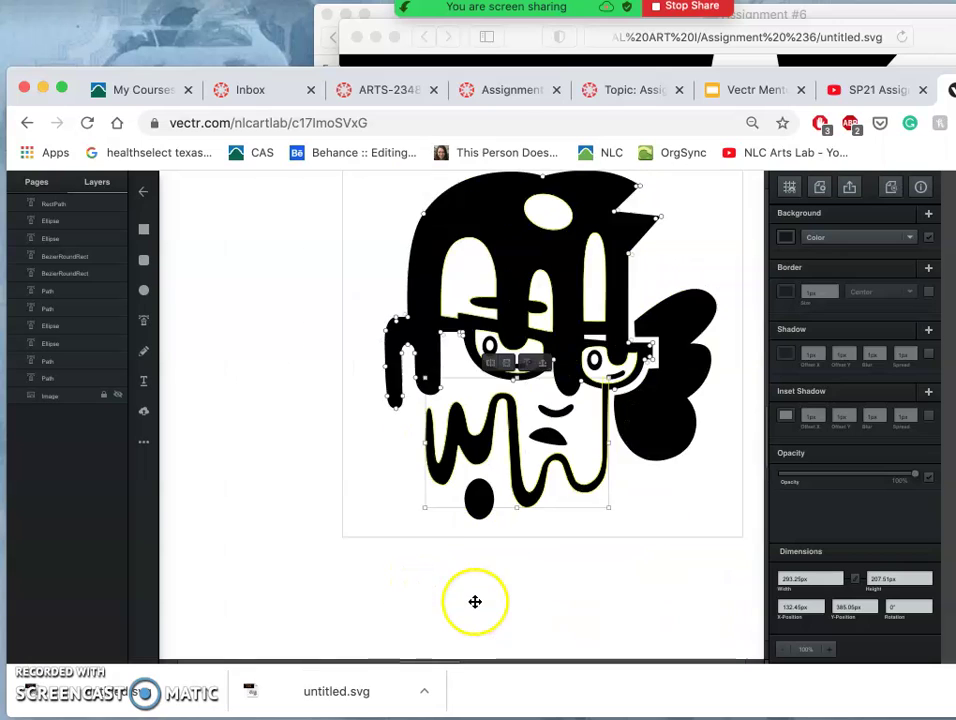
left_click(318, 441)
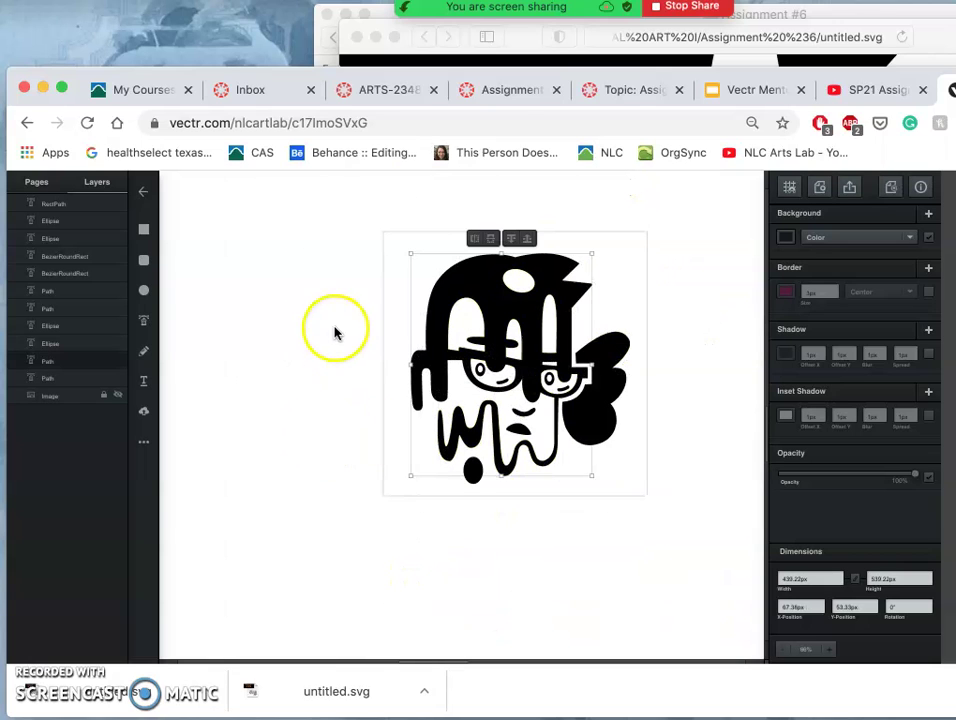
left_click(849, 187)
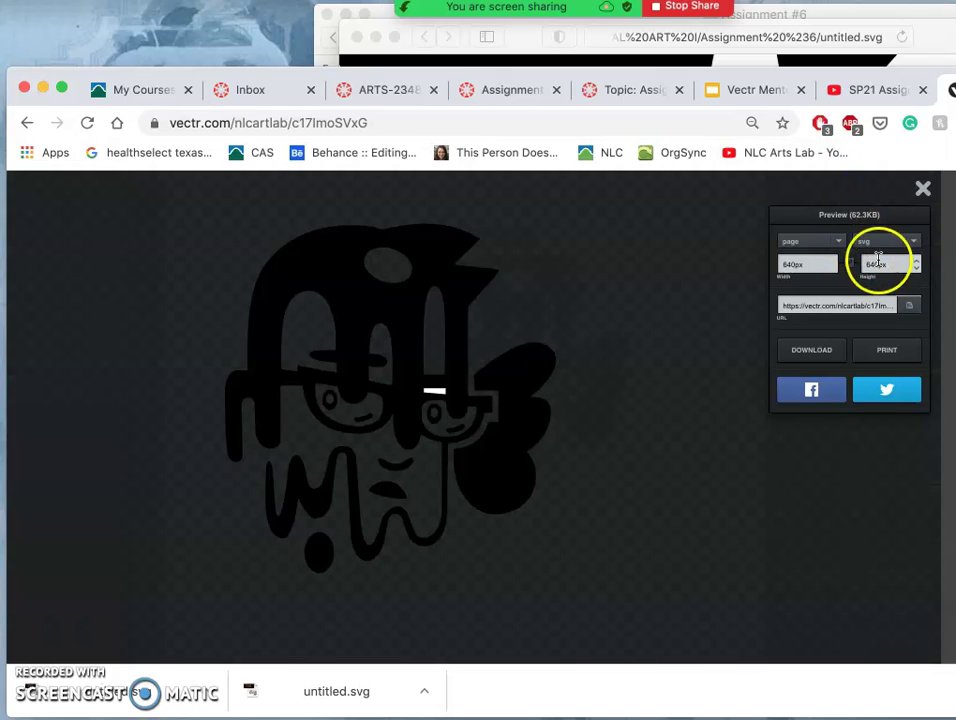
left_click(828, 350)
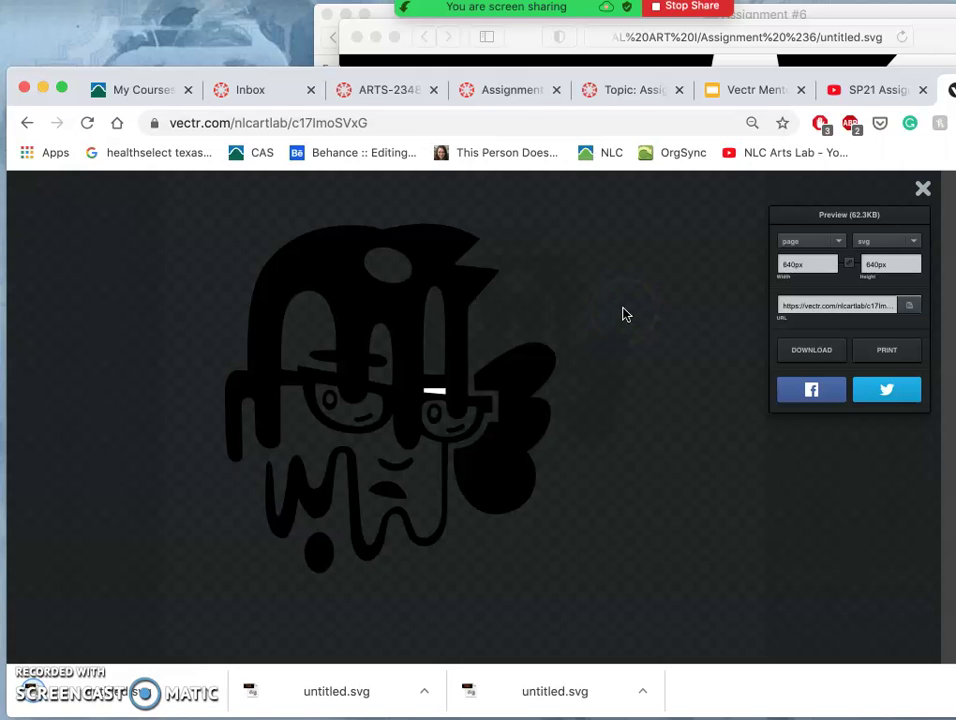
left_click(923, 188)
Subtract the white rectangle above the face's right-hand eye from the black hair and glasses path
left_click(551, 365)
scroll(552, 362, "up", 3)
scroll(552, 362, "up", 5)
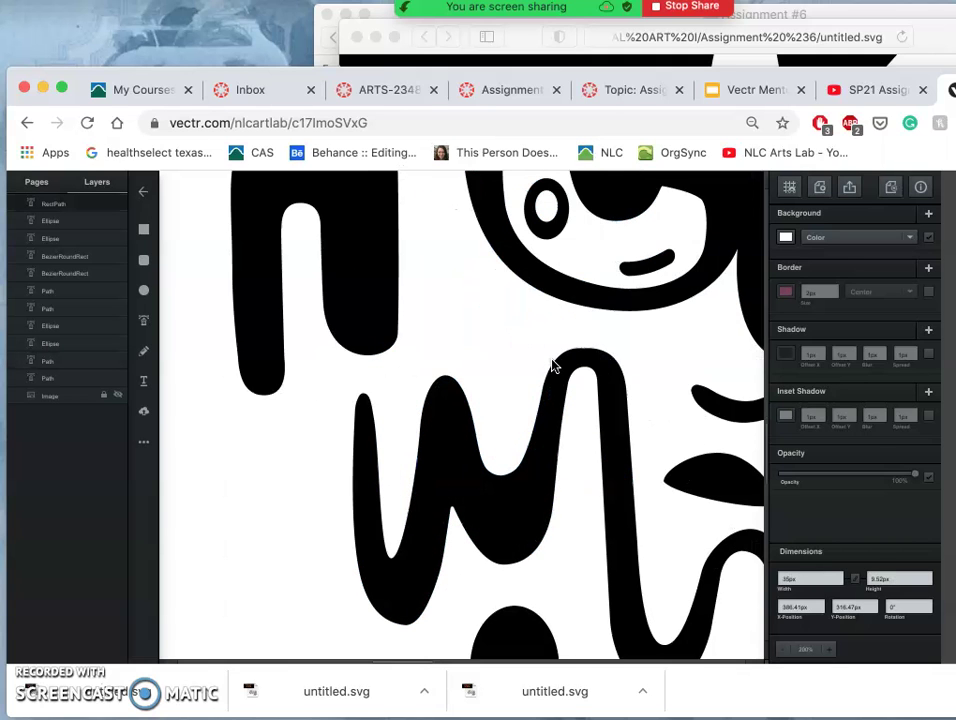
scroll(551, 363, "down", 2)
scroll(551, 365, "right", 3)
left_click(617, 280)
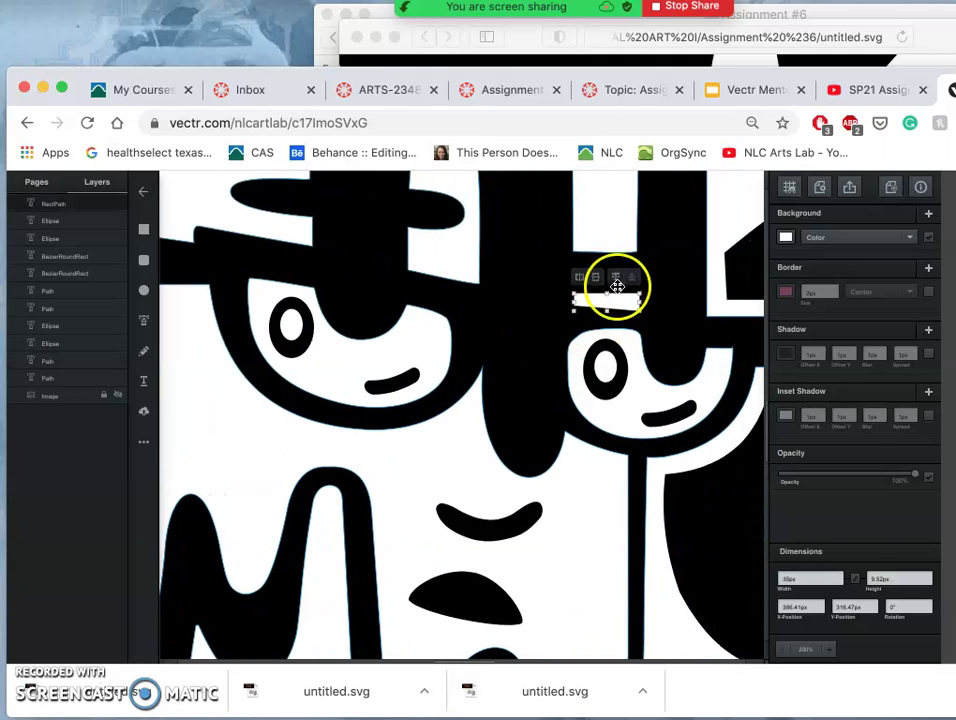
left_click(661, 278)
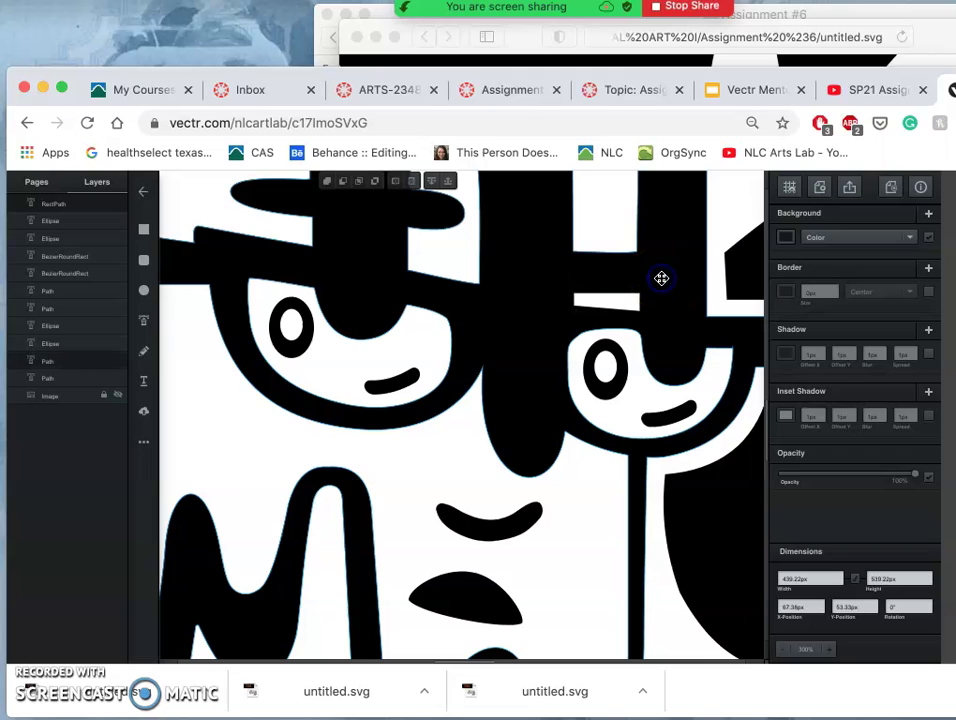
left_click(608, 301)
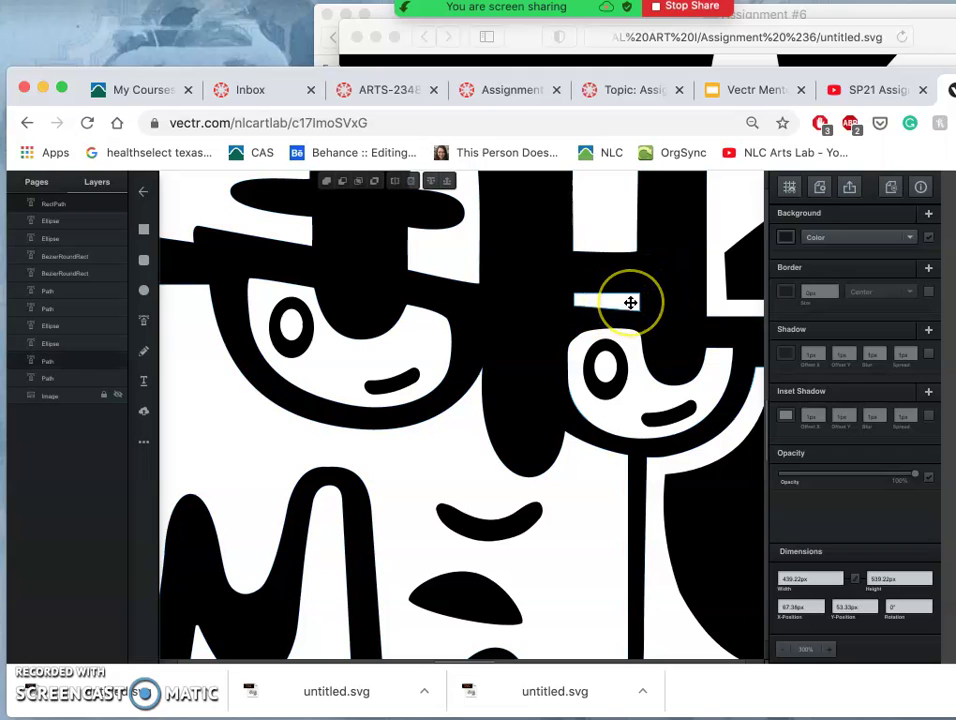
left_click(342, 182)
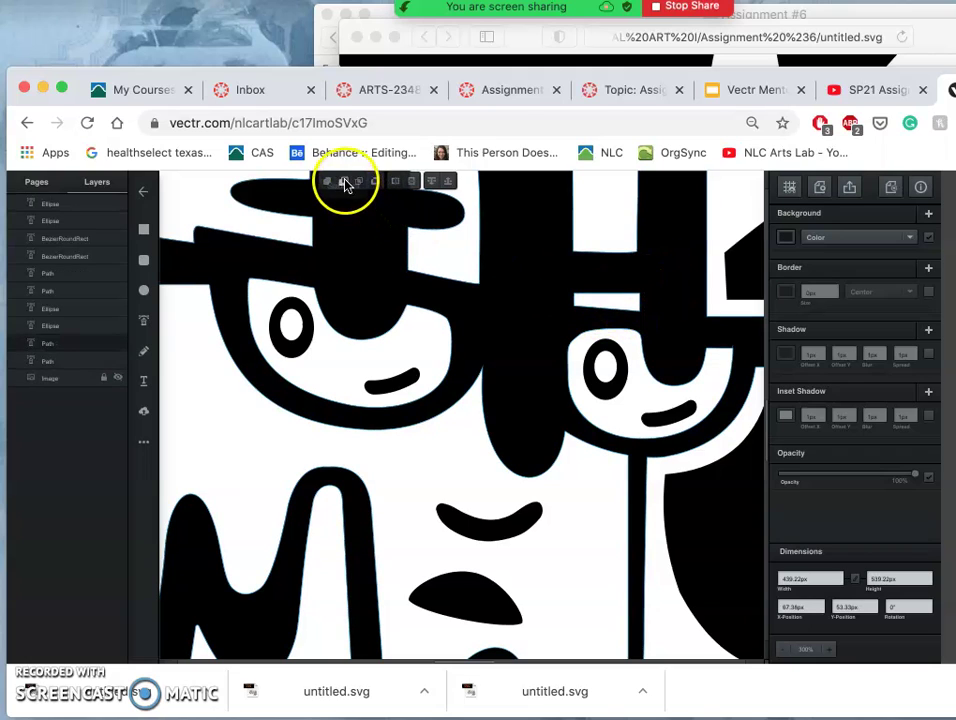
Export the corrected page as an SVG download
left_click(850, 190)
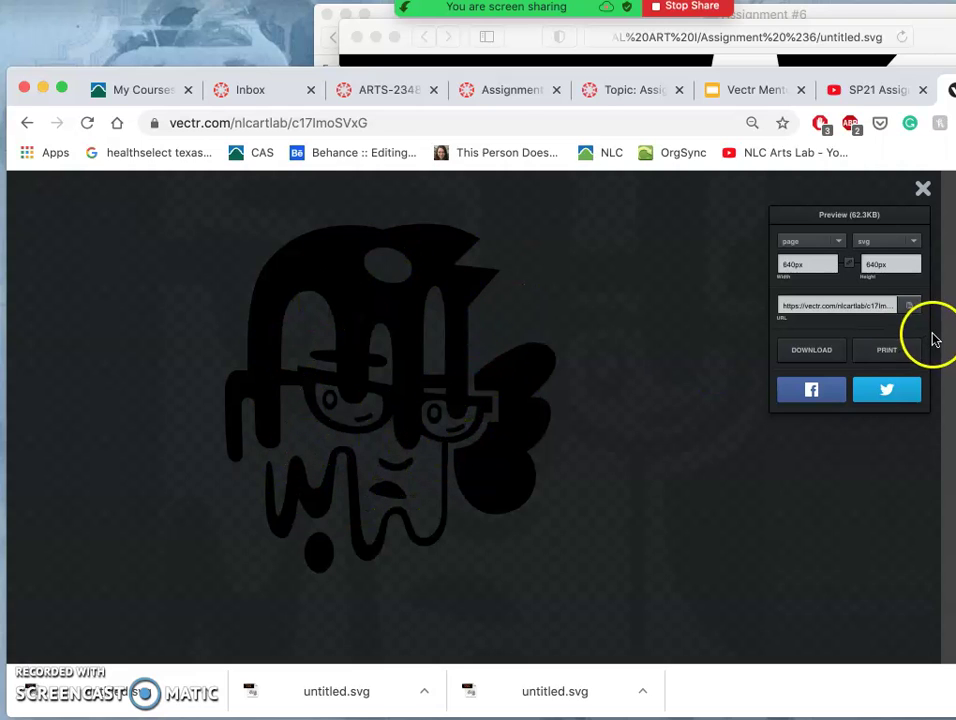
left_click(828, 357)
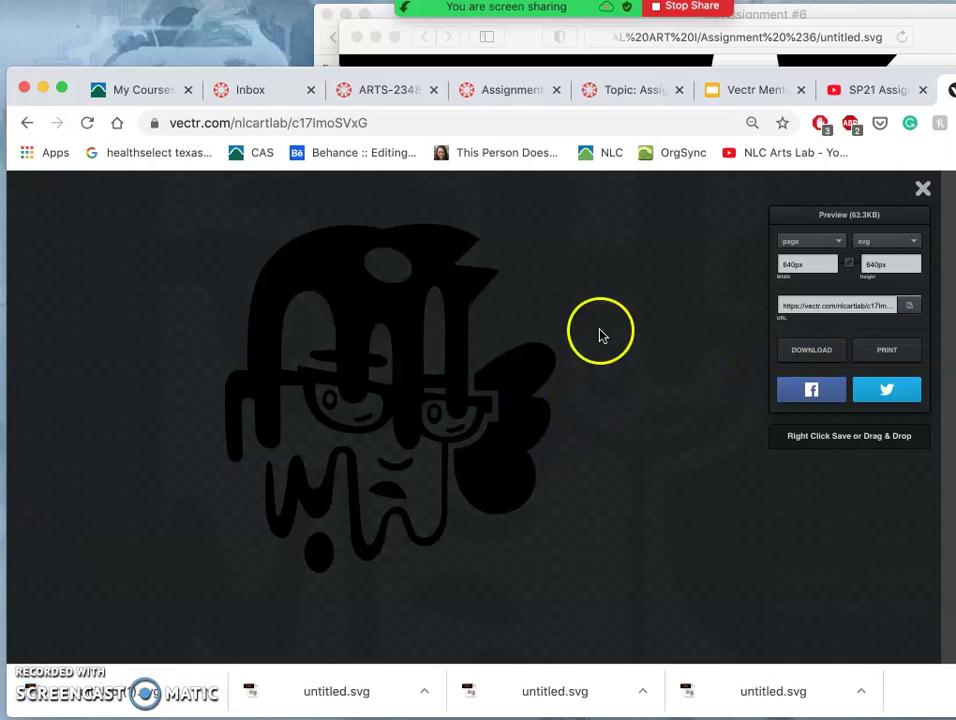
Switch to the Assignment #6 folder in Finder and move the old untitled.svg to the Trash
mouse_move(5, 590)
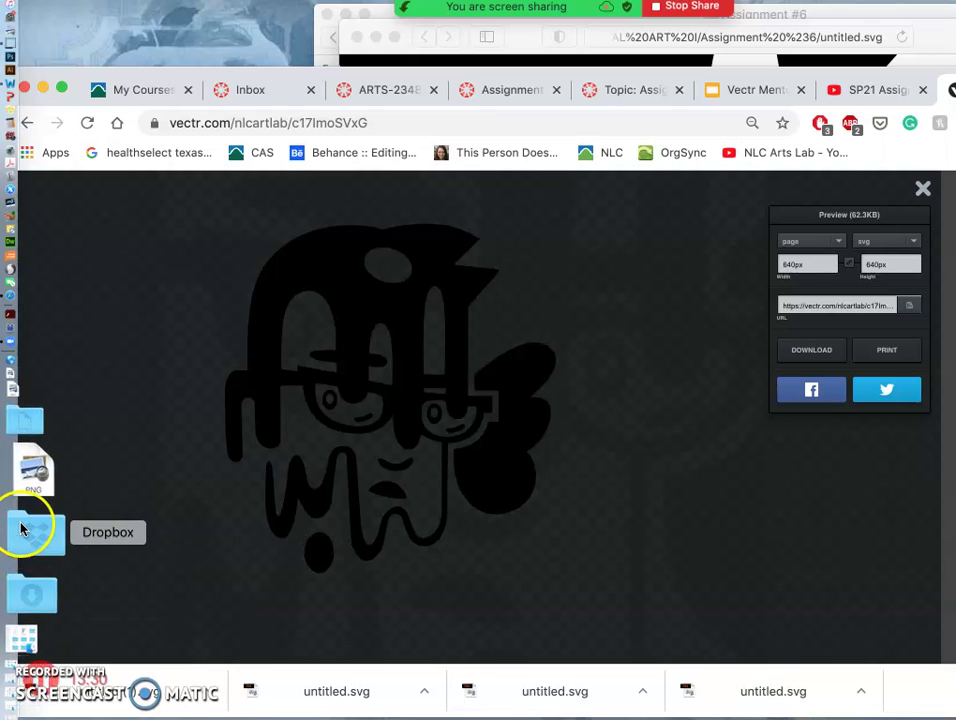
left_click(24, 540)
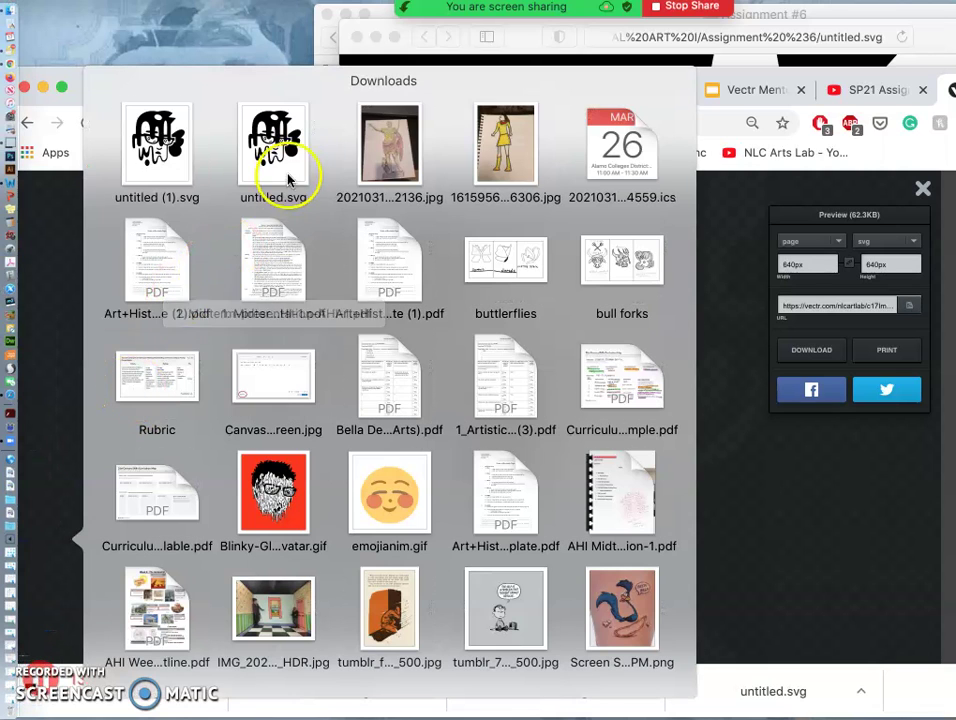
left_click_drag(158, 160, 813, 16)
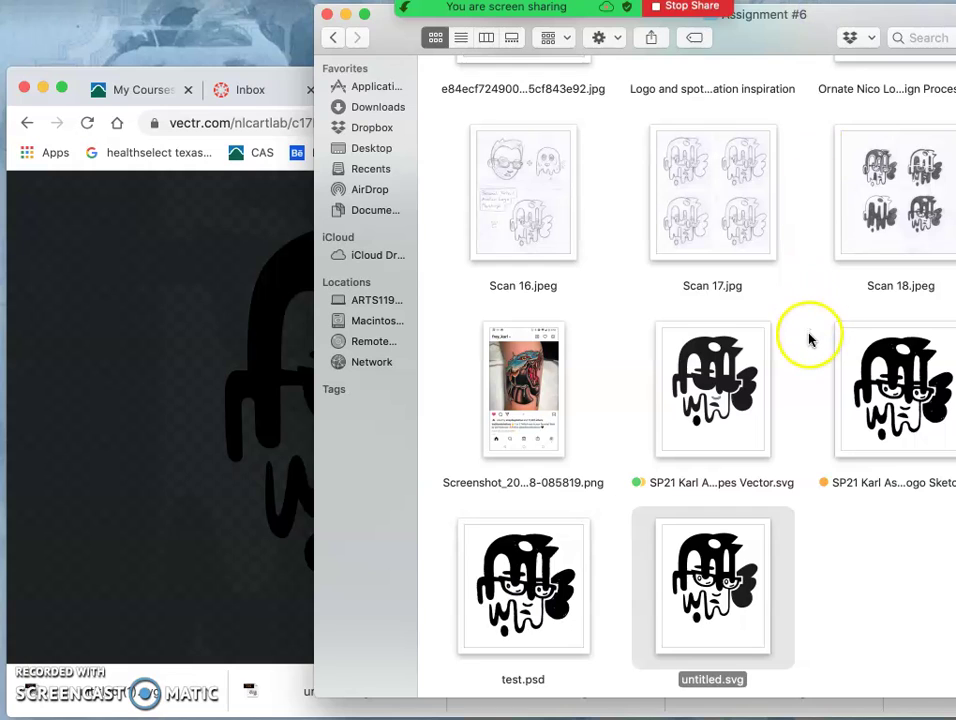
right_click(745, 569)
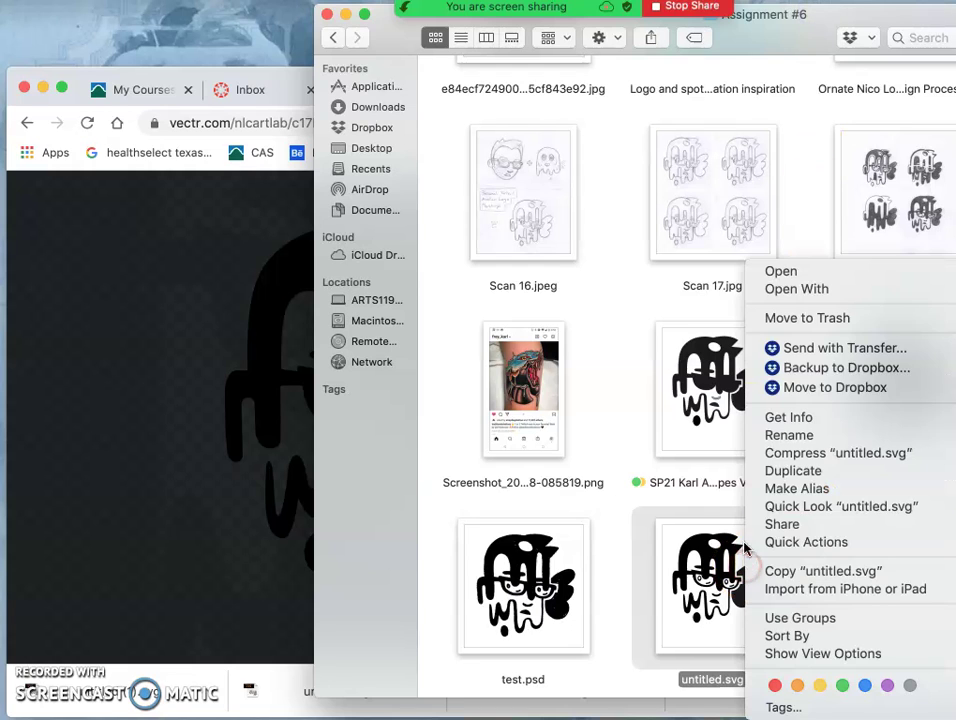
left_click(775, 317)
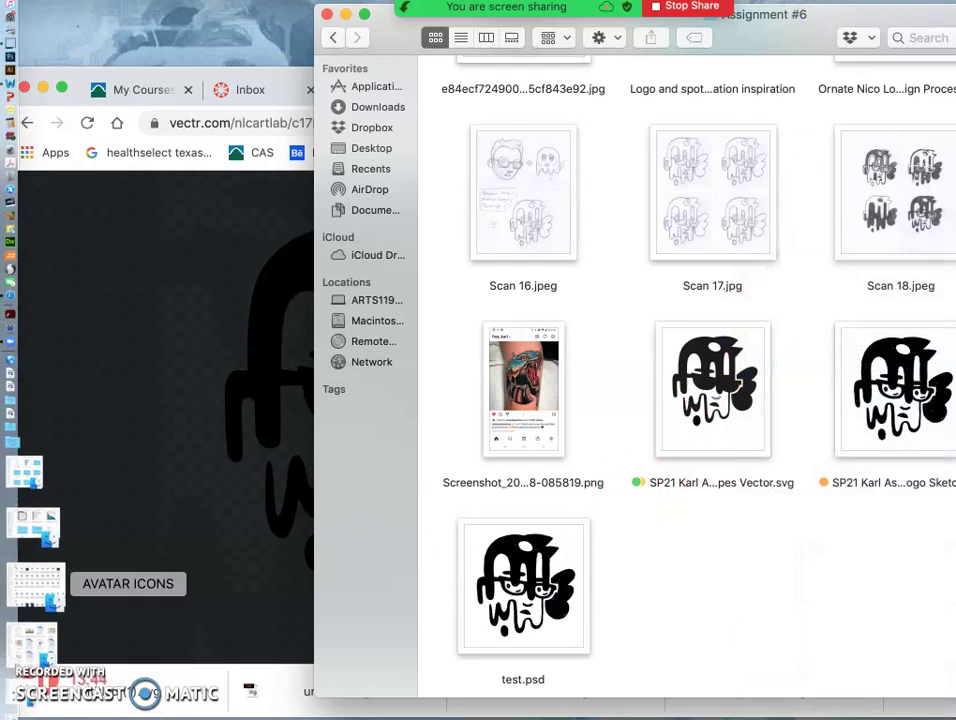
Move untitled (1).svg from Downloads into the Assignment #6 folder
left_click(20, 542)
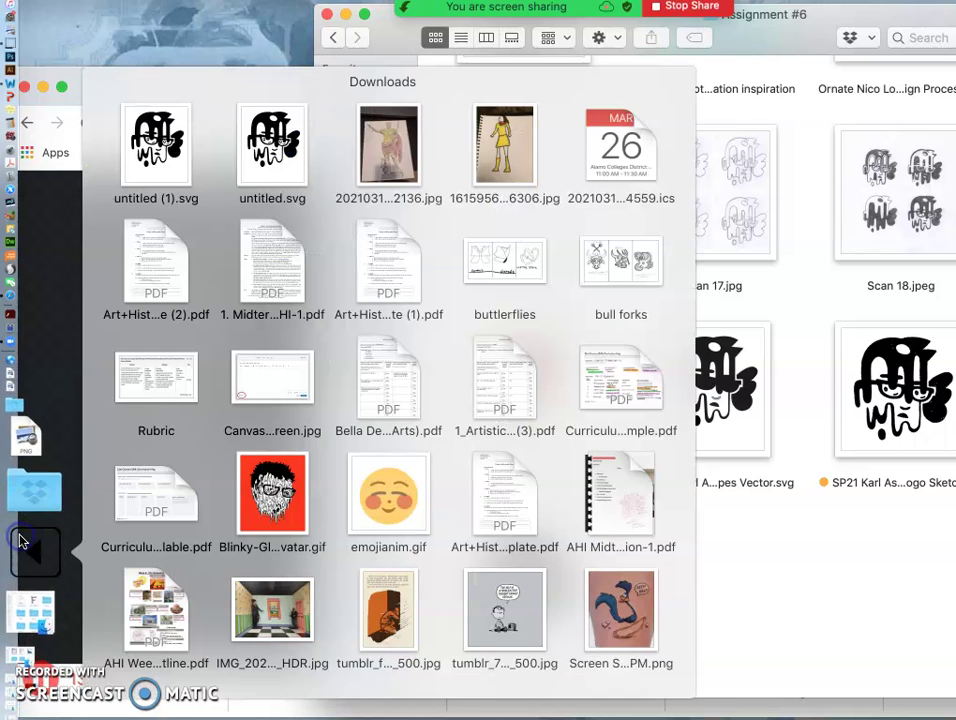
left_click_drag(162, 148, 690, 553)
Open untitled (1).svg in Safari and examine the drips, mouth and eyes of the exported logo
right_click(720, 578)
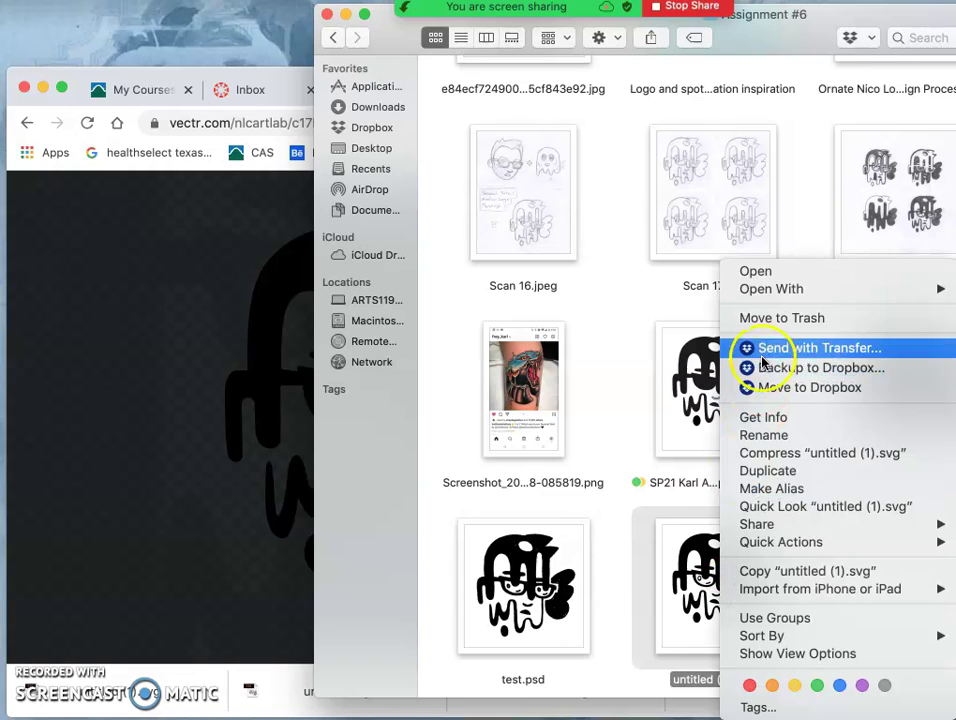
left_click(953, 362)
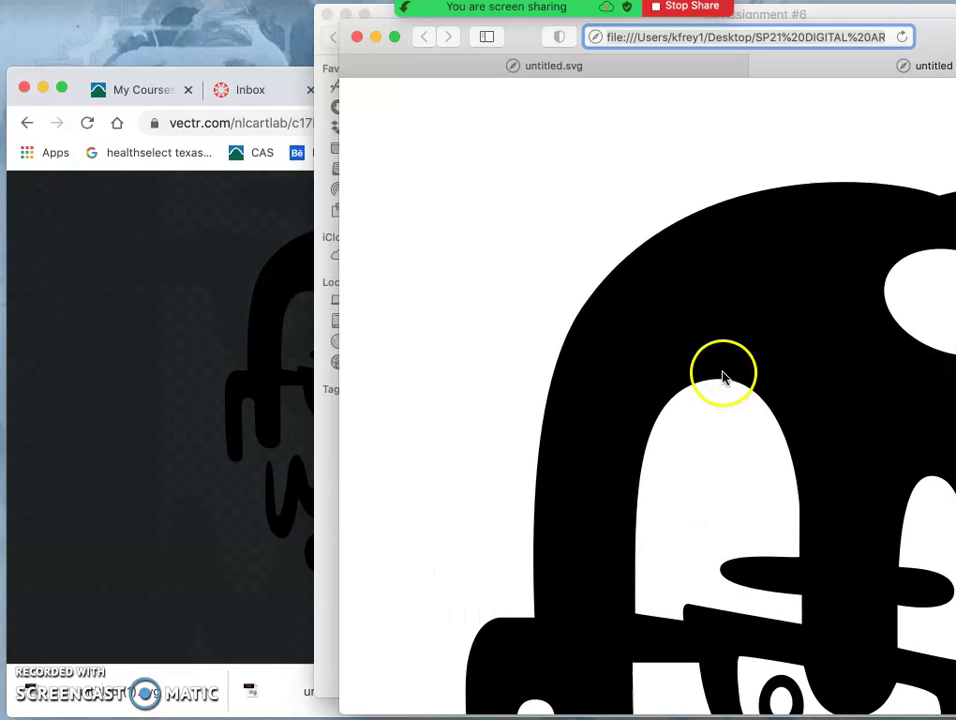
key("space")
left_click_drag(718, 409, 687, 386)
key("space")
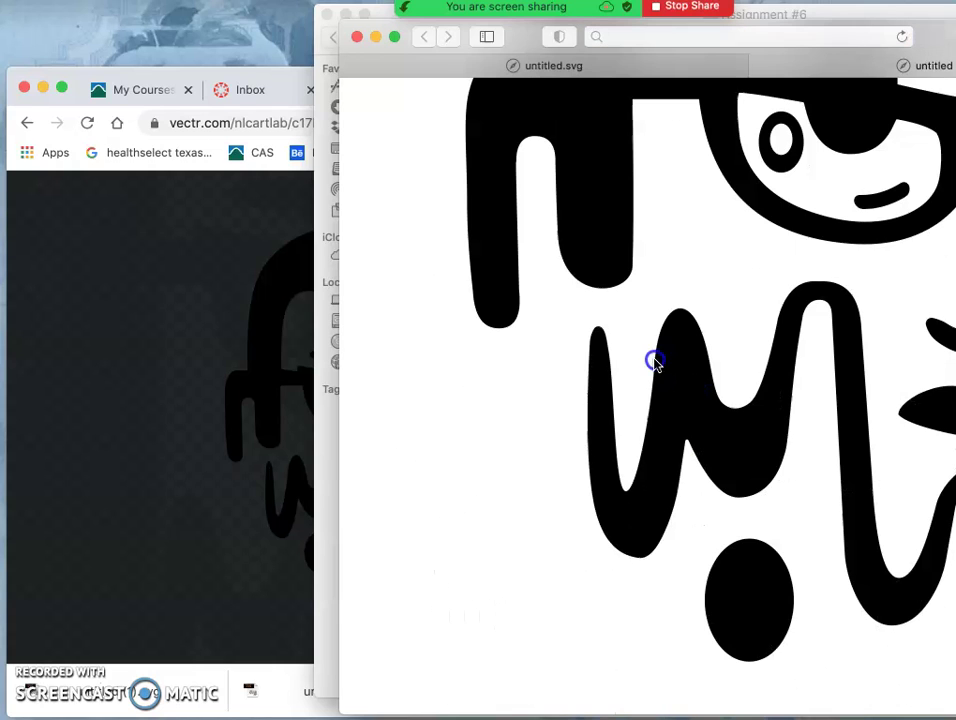
scroll(715, 373, "right", 5)
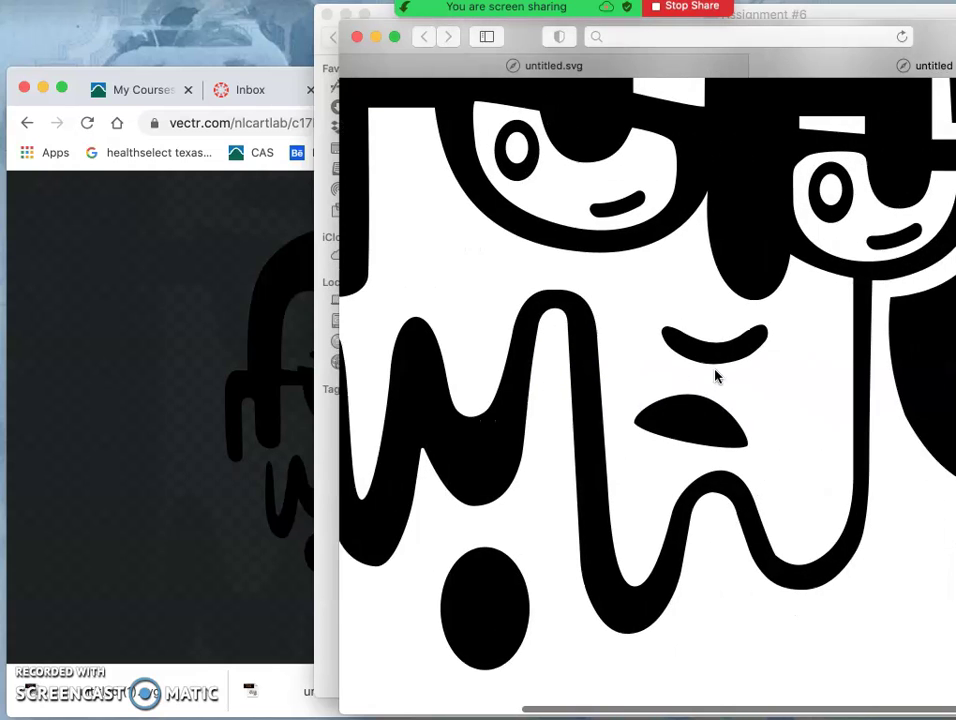
Examine the hair, eyes and glasses of the exported logo up close, and view the whole face
scroll(715, 375, "up", 2)
scroll(711, 391, "right", 2)
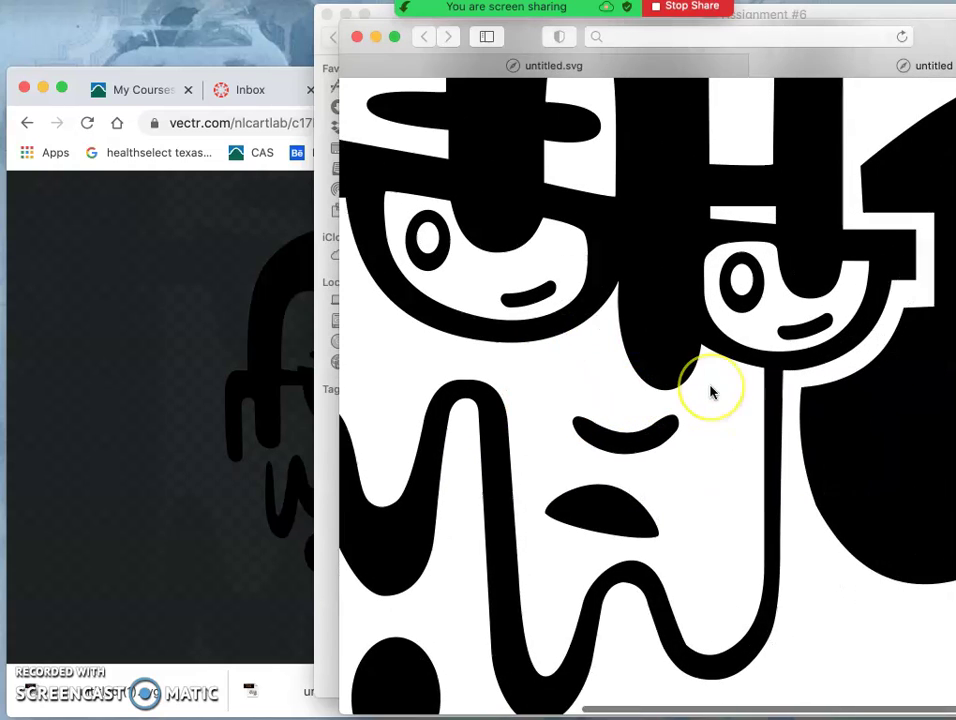
scroll(712, 392, "up", 6)
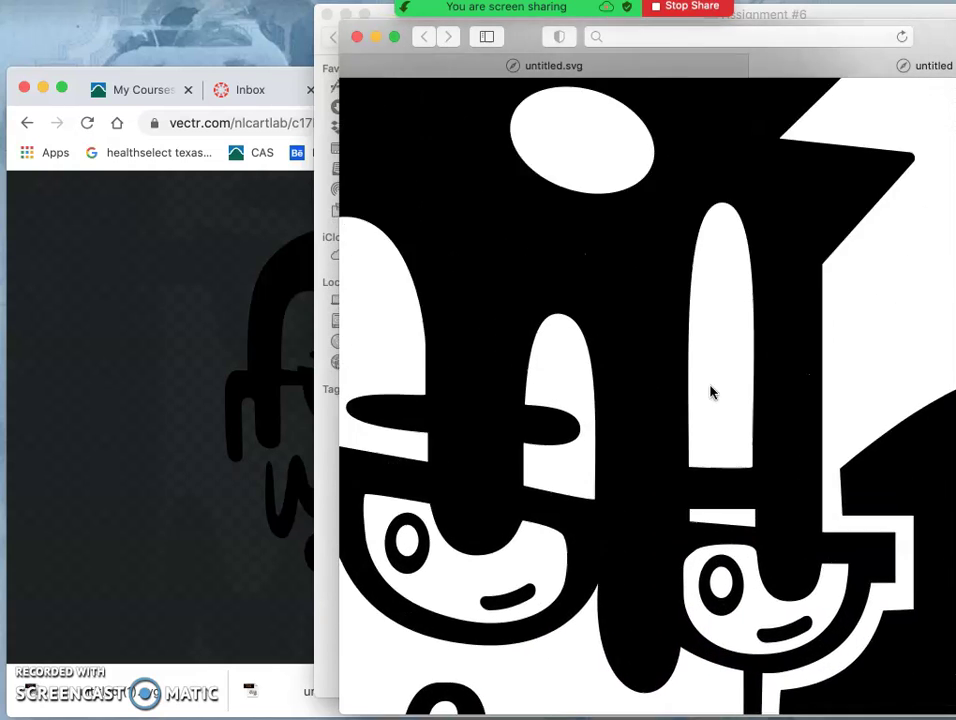
scroll(712, 392, "left", 3)
scroll(712, 392, "up", 1)
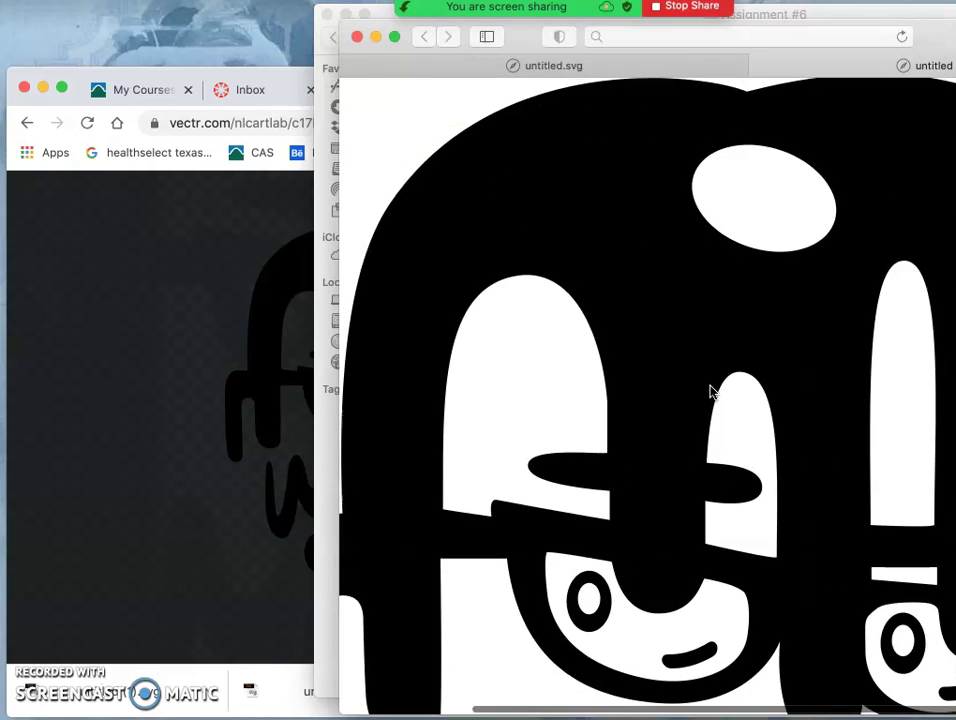
scroll(712, 392, "down", 2)
scroll(712, 392, "left", 3)
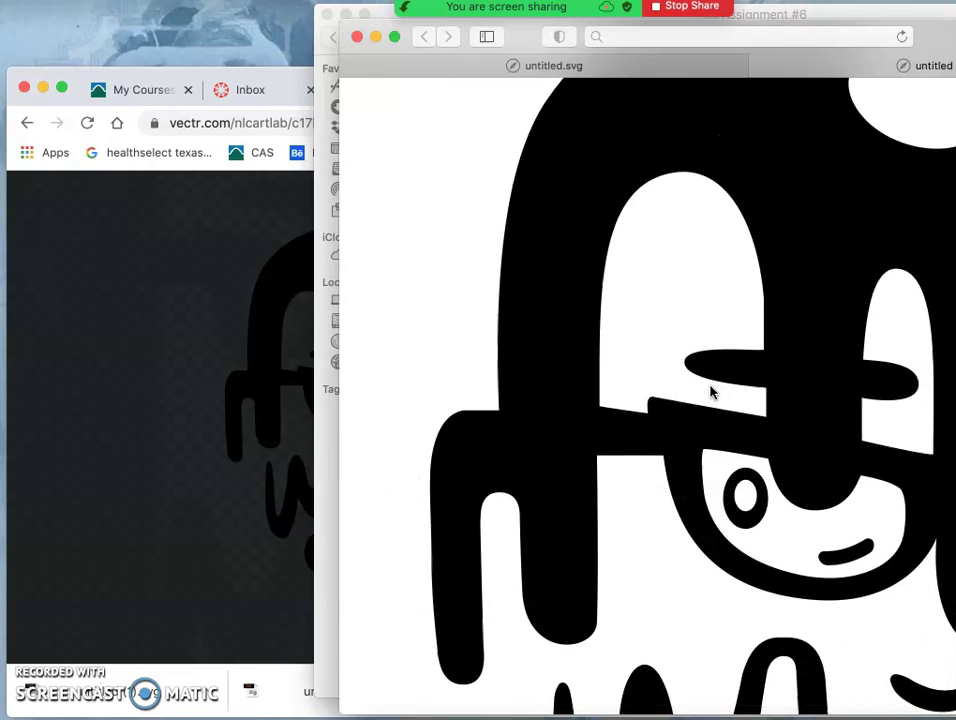
scroll(712, 392, "down", 5)
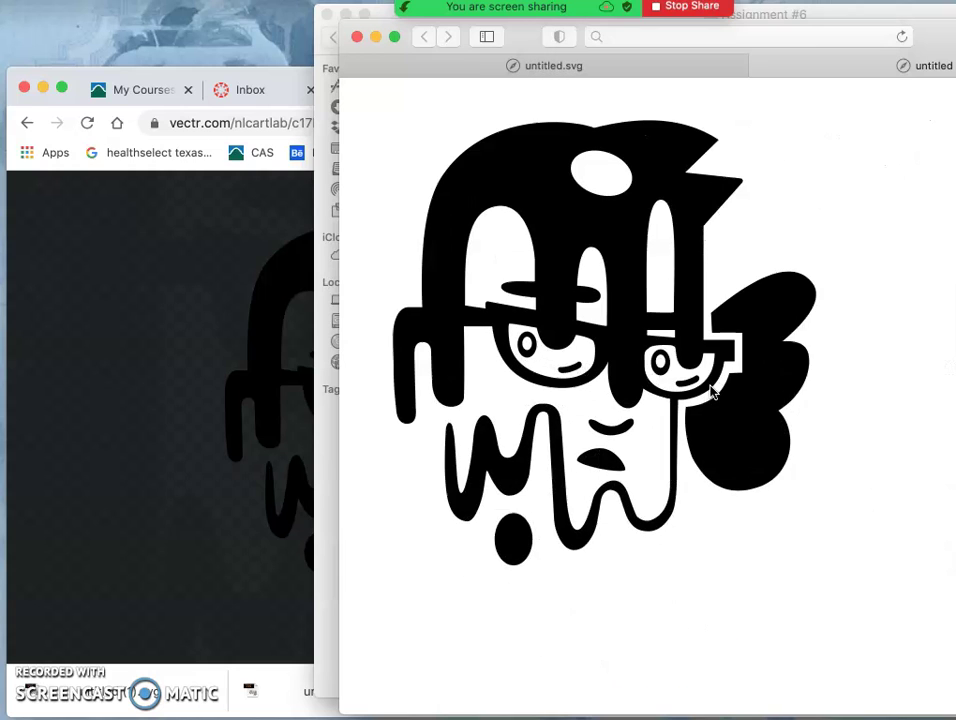
Switch back to Vectr in Chrome and change the page's export format to png
left_click(228, 286)
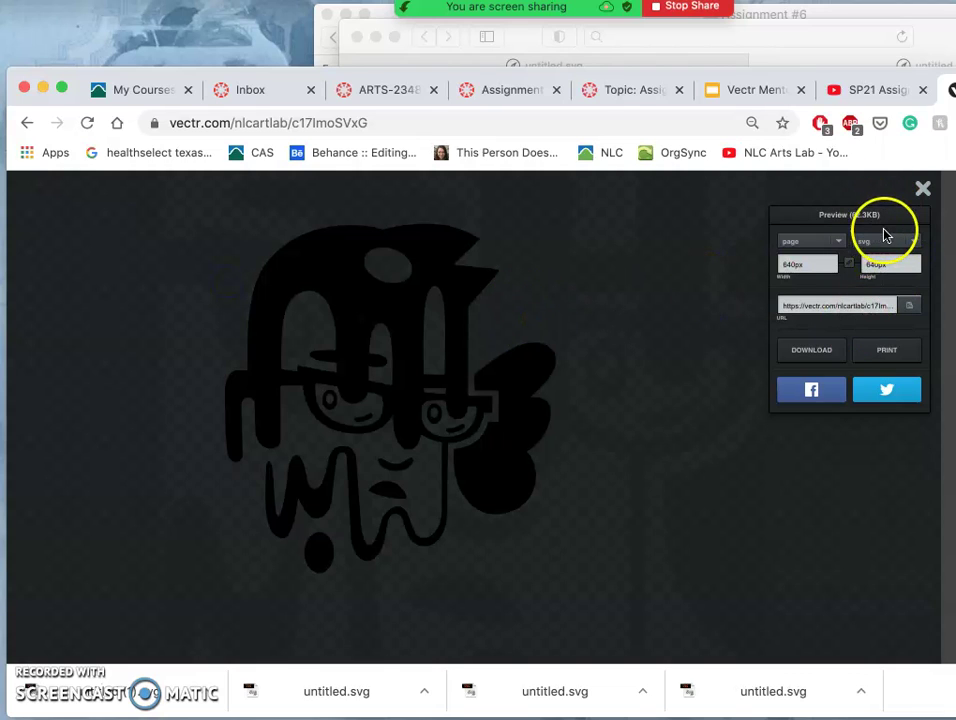
left_click(885, 243)
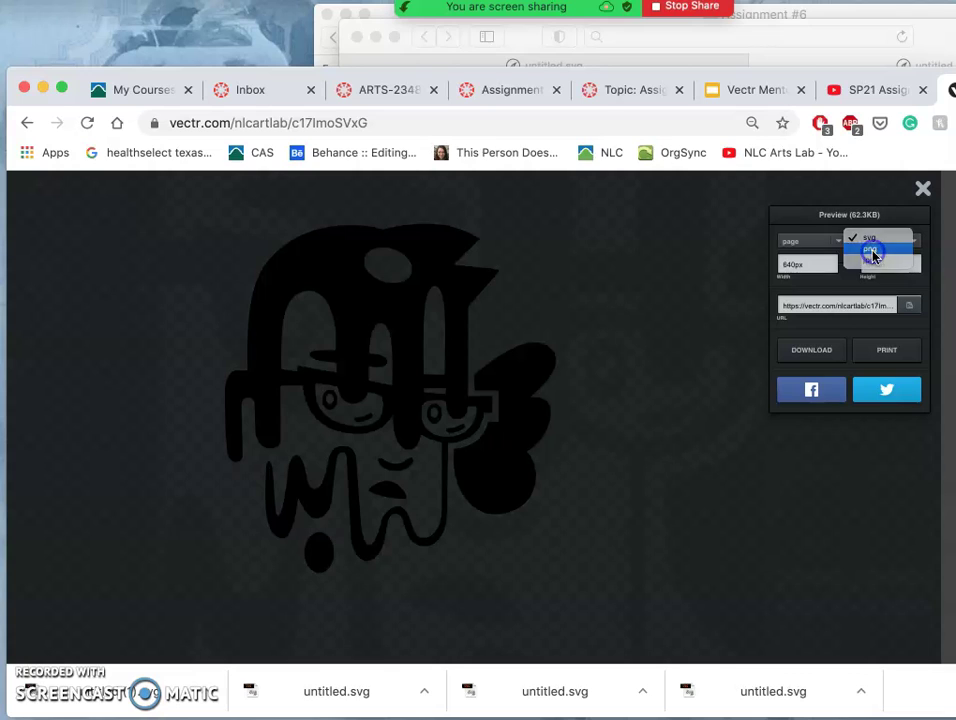
left_click(873, 252)
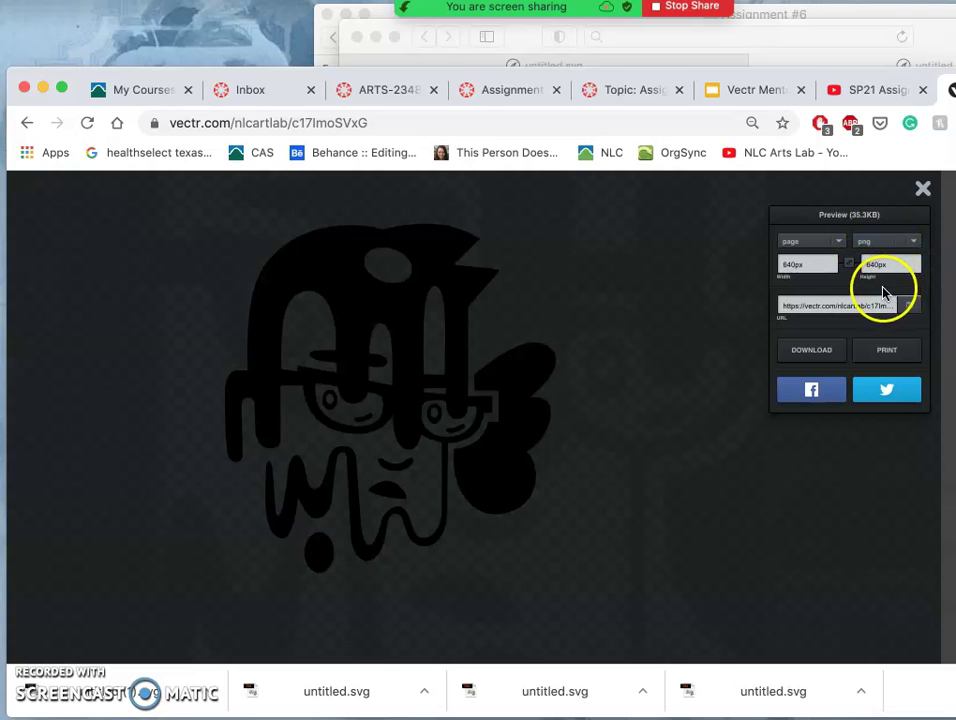
left_click(796, 266)
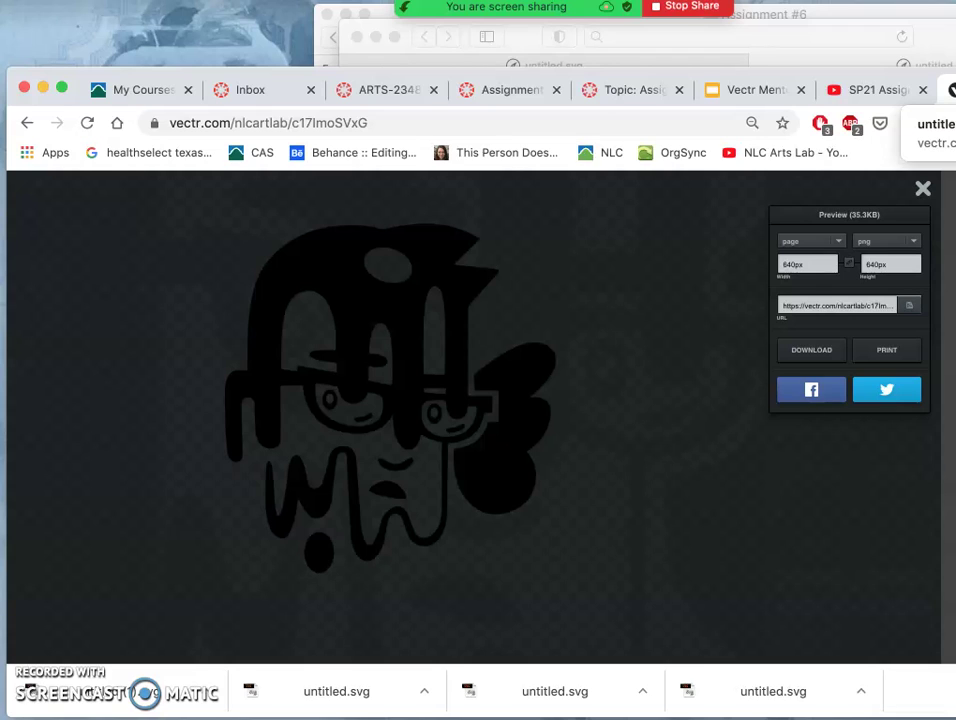
Open photopea.com in a new browser tab
key("super+t")
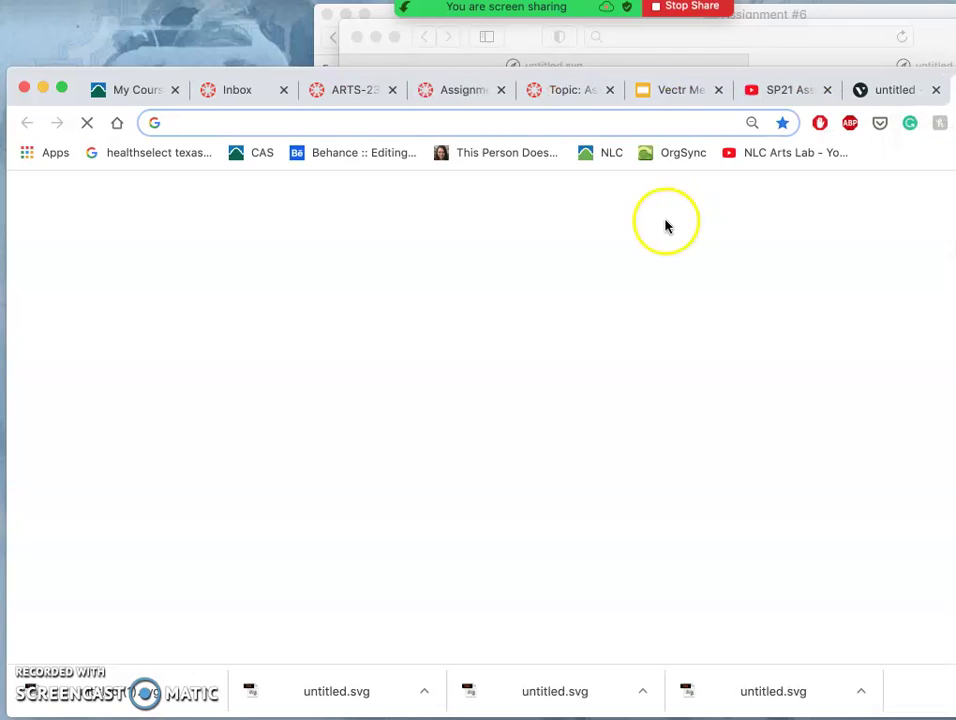
type("pho")
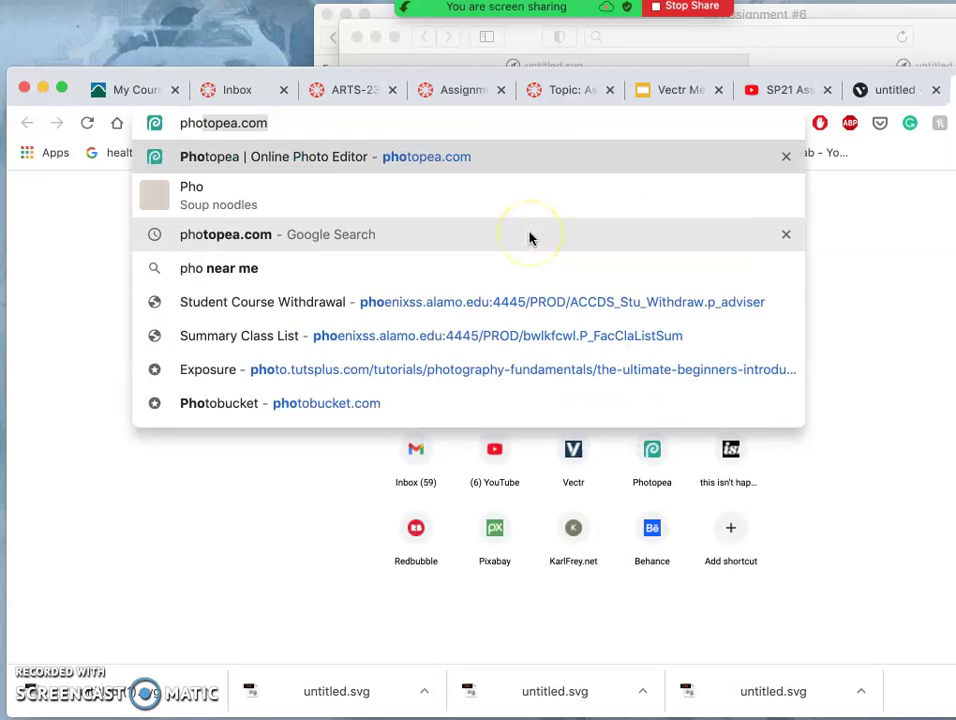
type("topea")
key("Return")
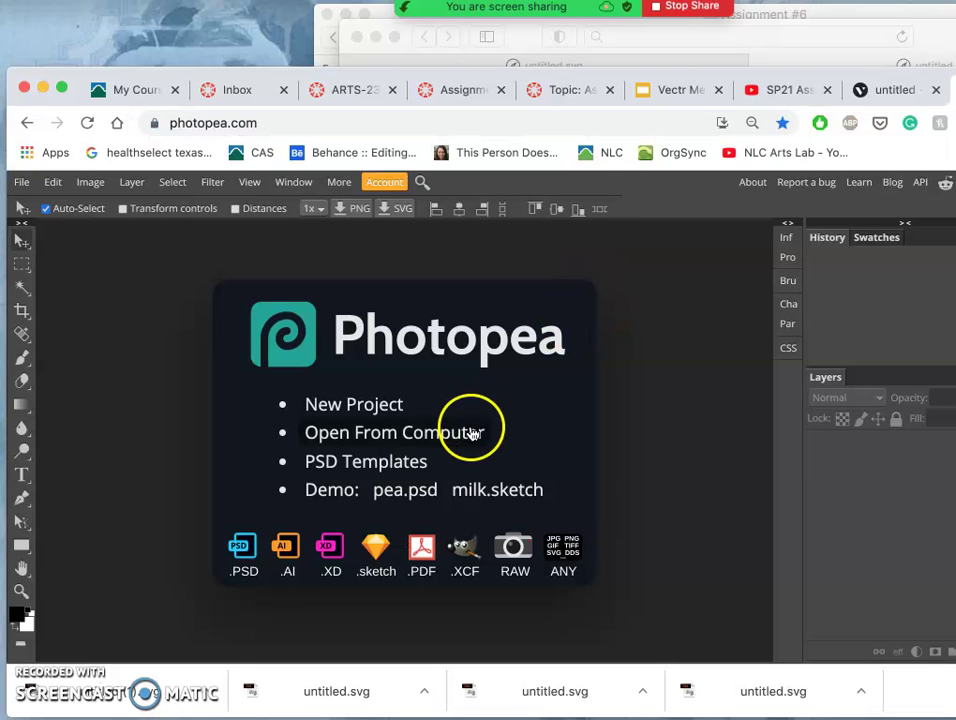